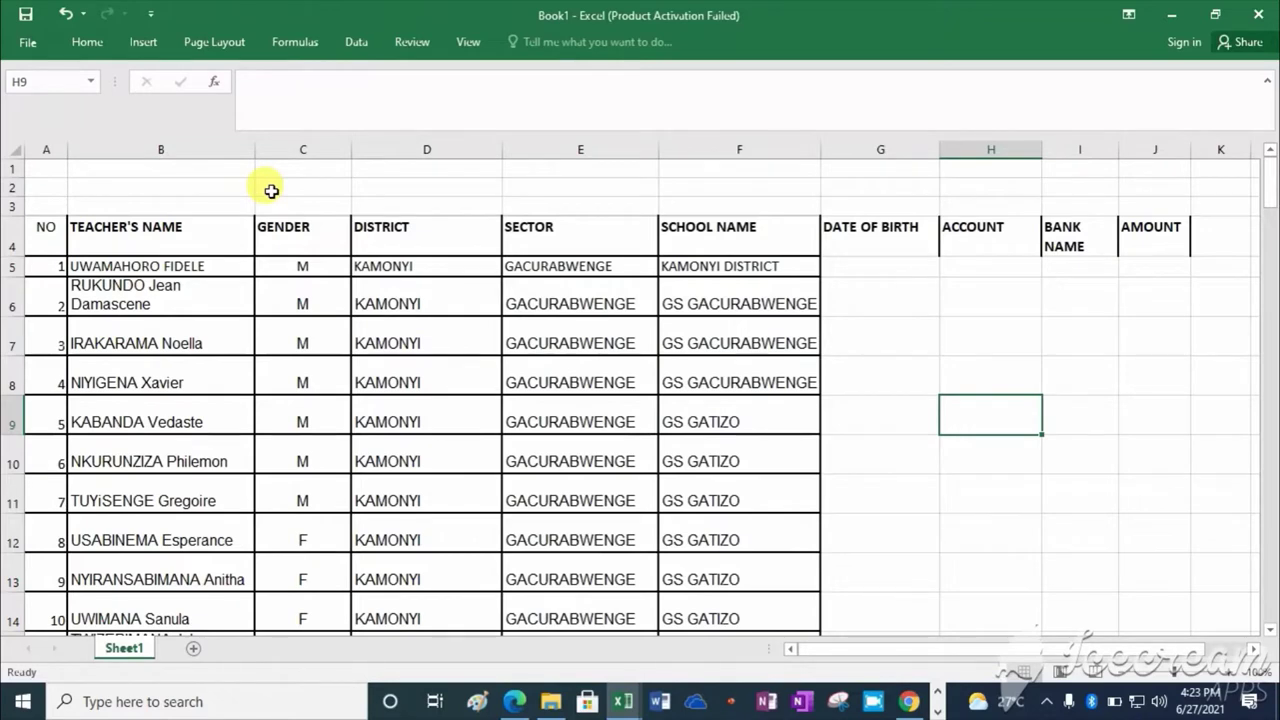
- Check the empty cells G6–G8 under DATE OF BIRTH and row 6 under ACCOUNT, BANK NAME and AMOUNT
left_click(910, 378)
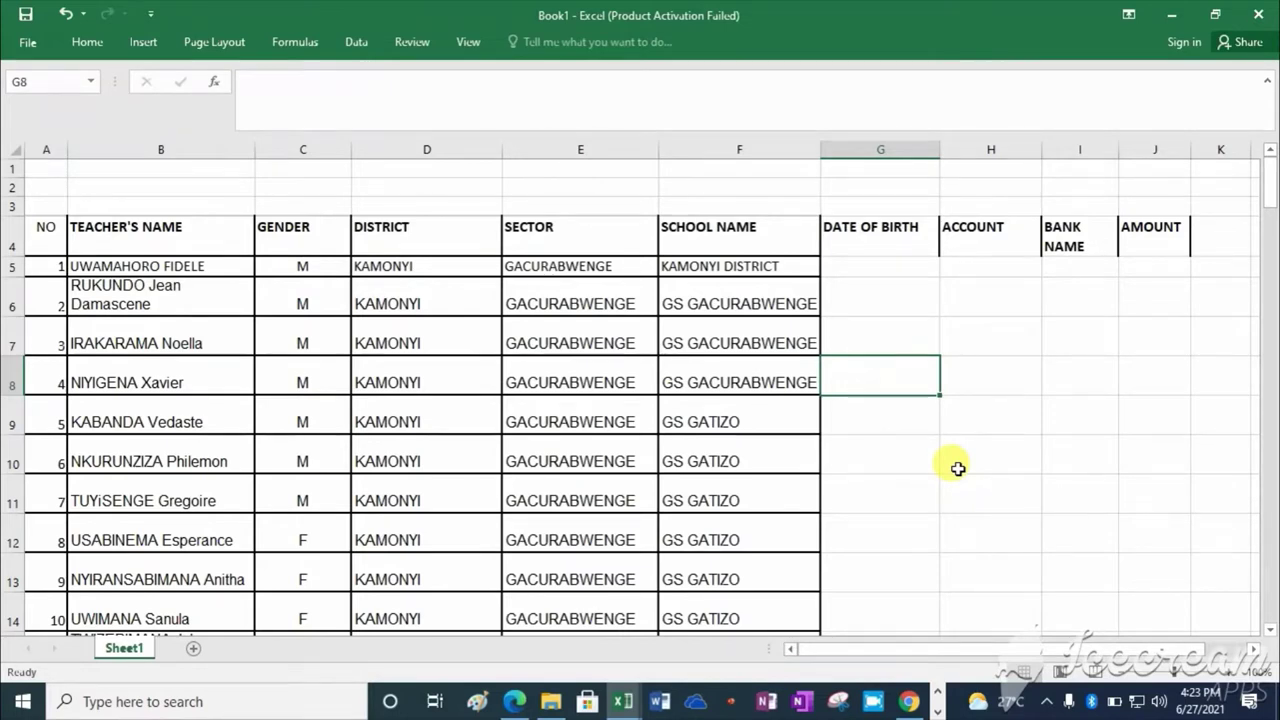
left_click(903, 331)
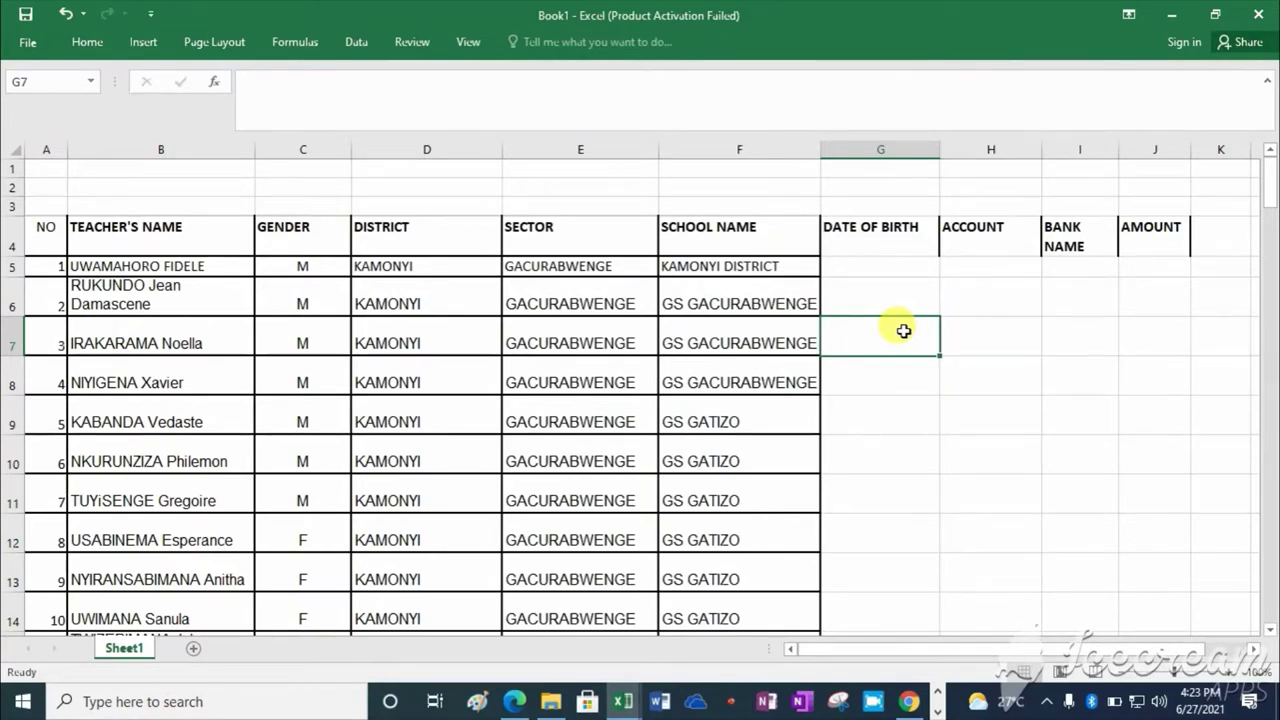
left_click(886, 284)
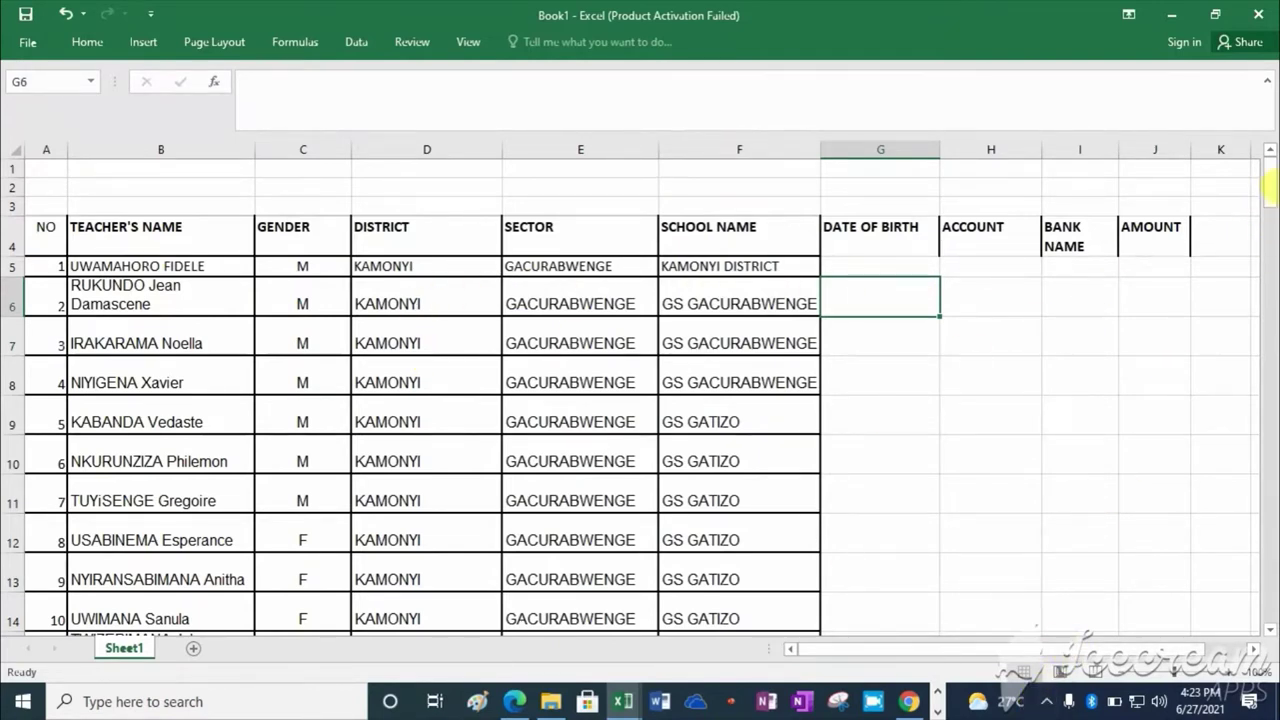
left_click_drag(1270, 175, 1256, 464)
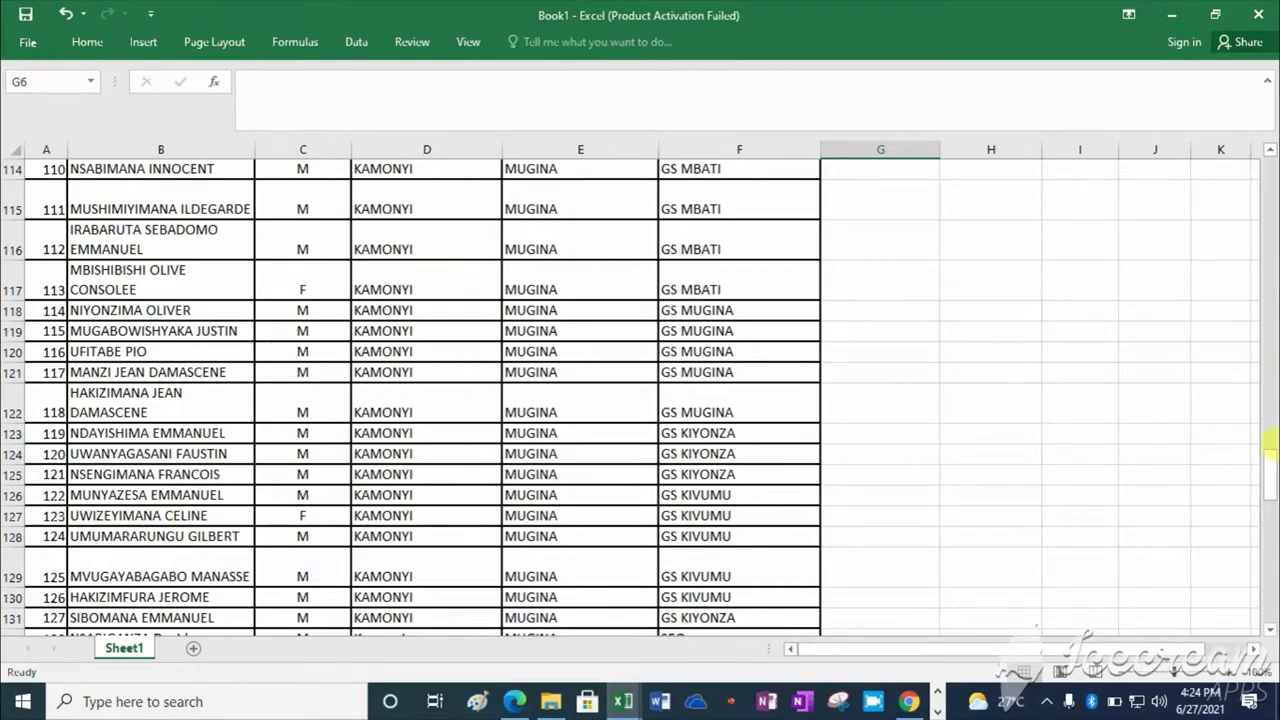
left_click_drag(1270, 470, 1258, 158)
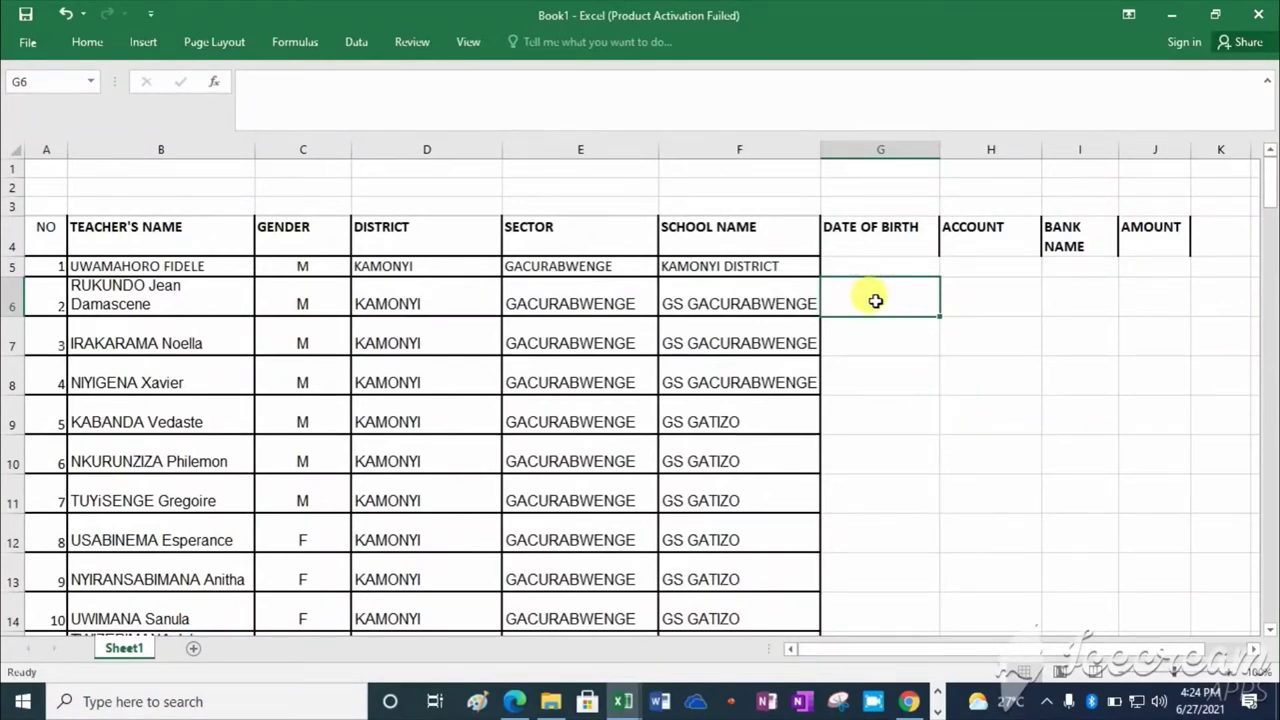
left_click(983, 301)
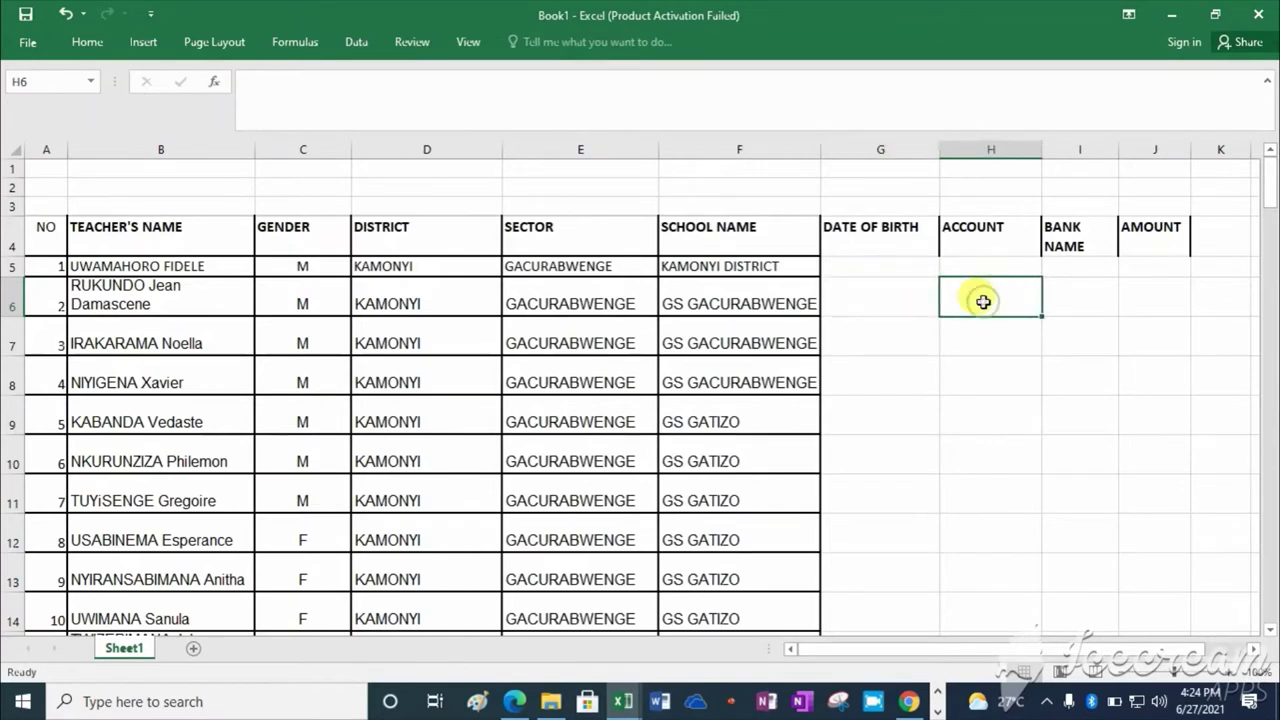
left_click(1084, 300)
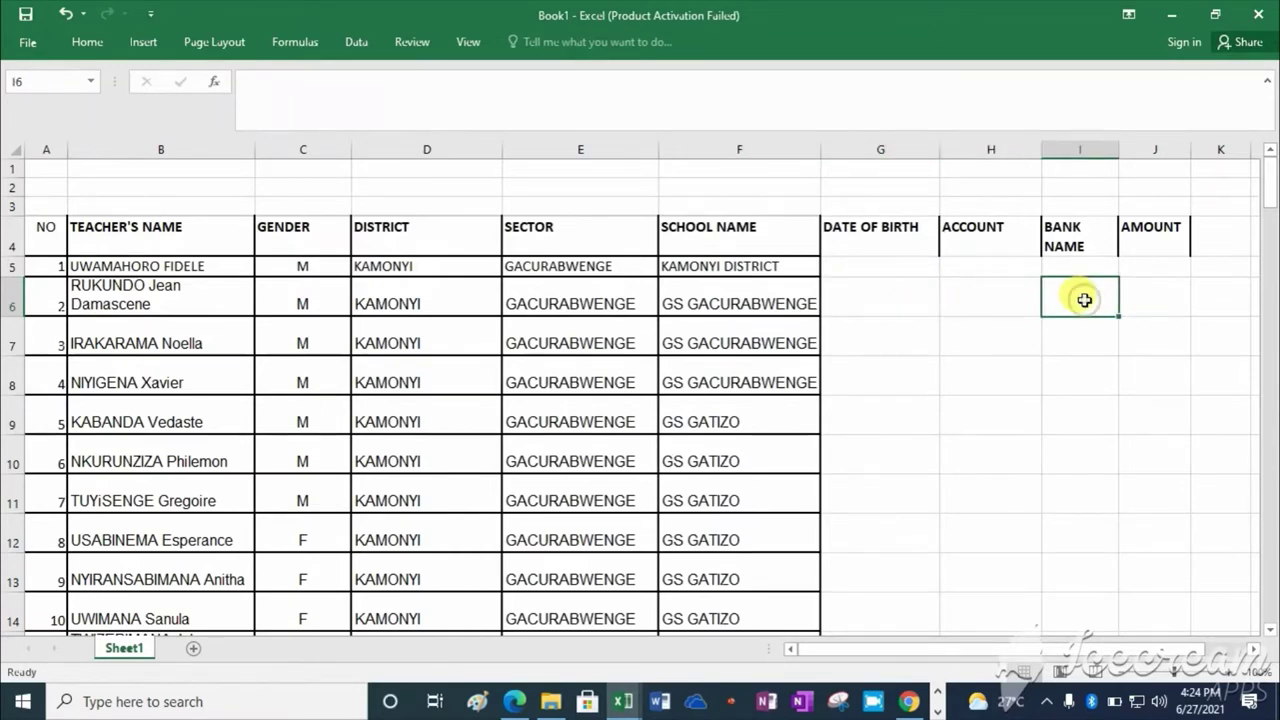
left_click(1145, 301)
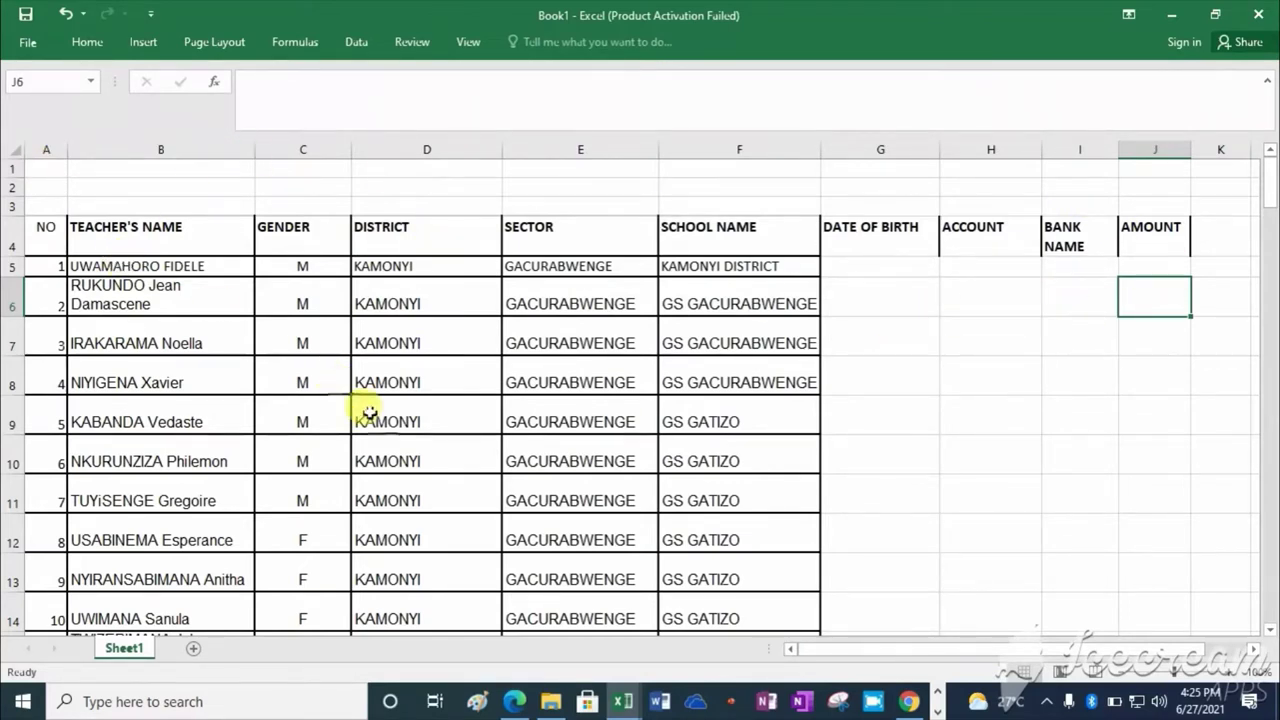
- Cancel the Insert Table attempt and pin the Home ribbon open
left_click(140, 44)
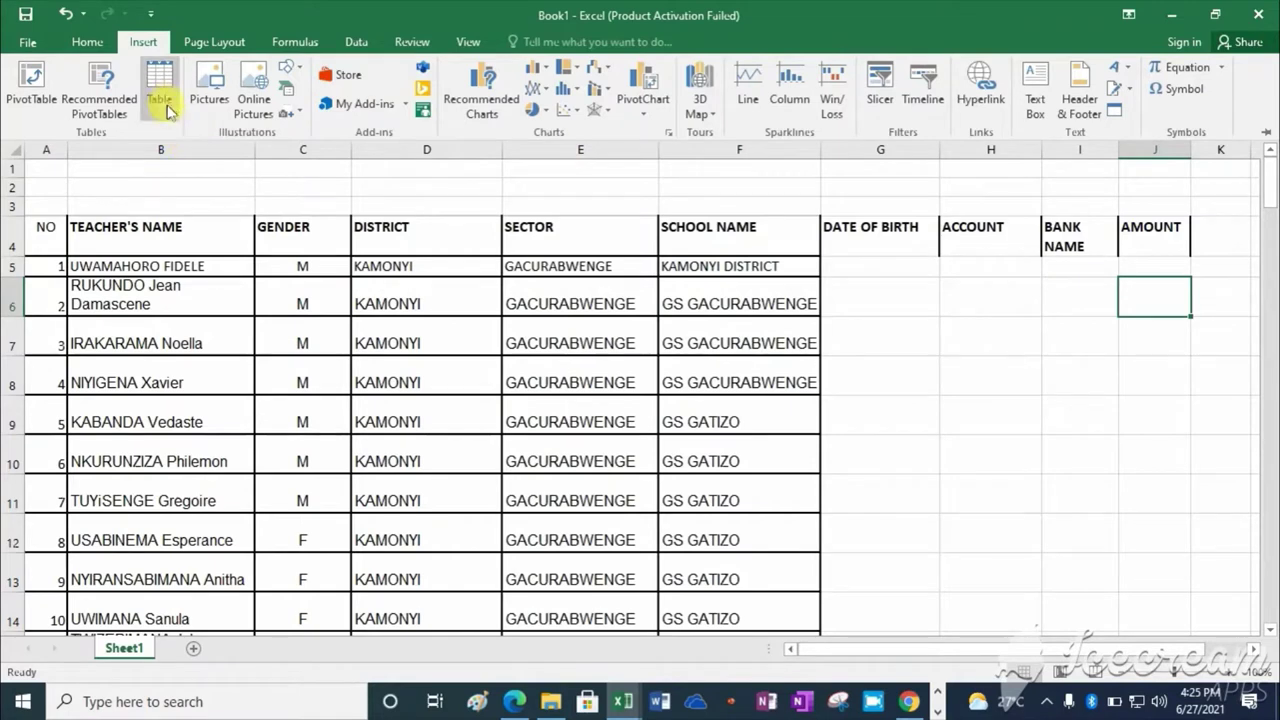
left_click(160, 95)
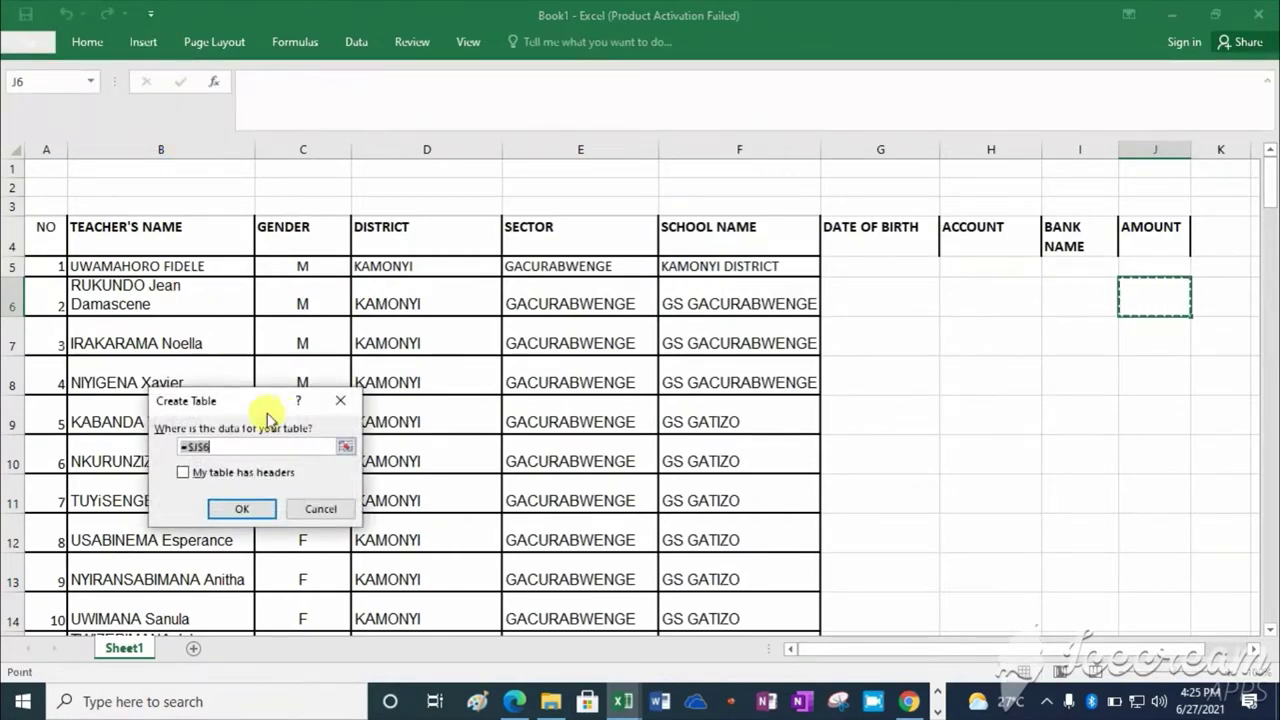
left_click(340, 400)
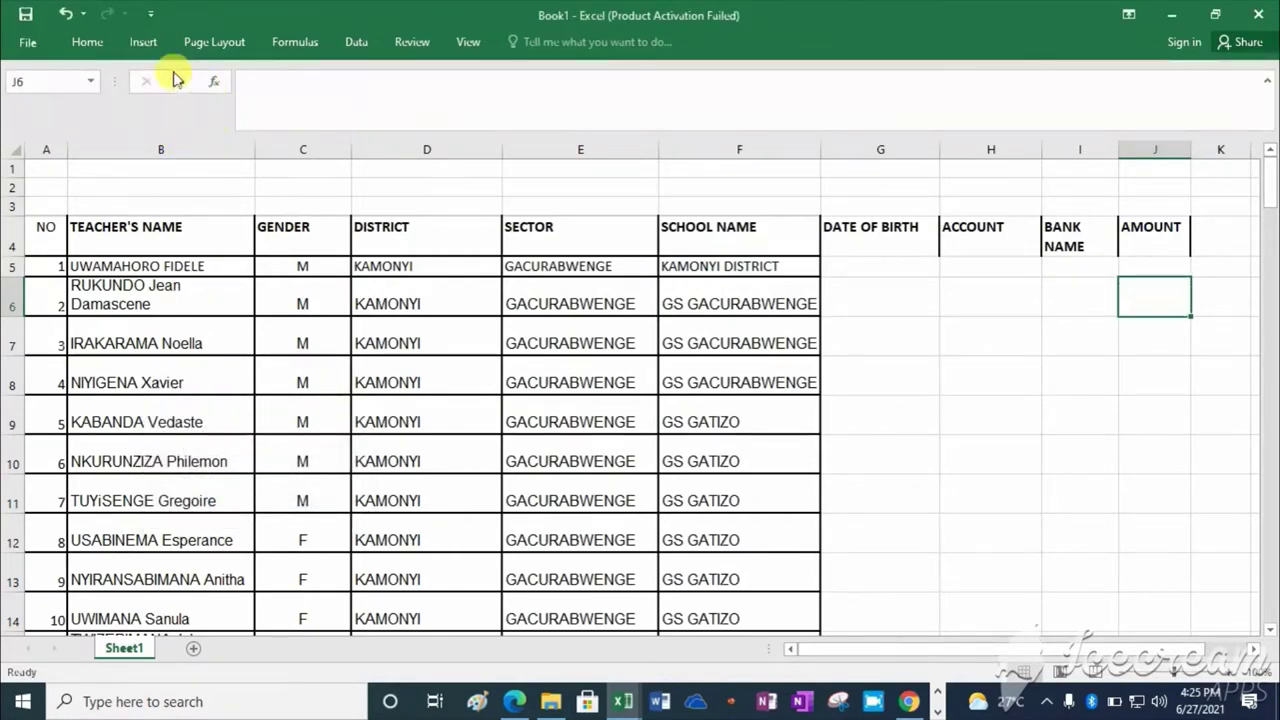
left_click(148, 42)
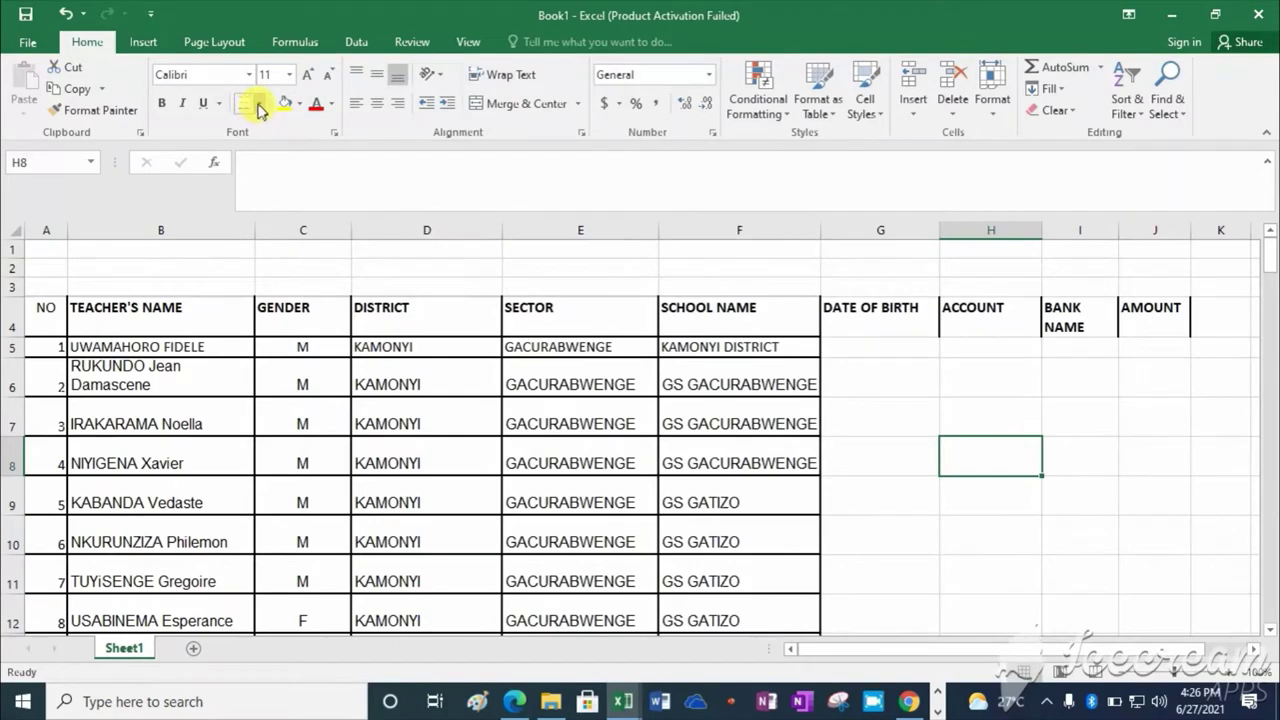
- Apply All Borders to the teacher table from the NO header in A4 through column I
left_click(261, 108)
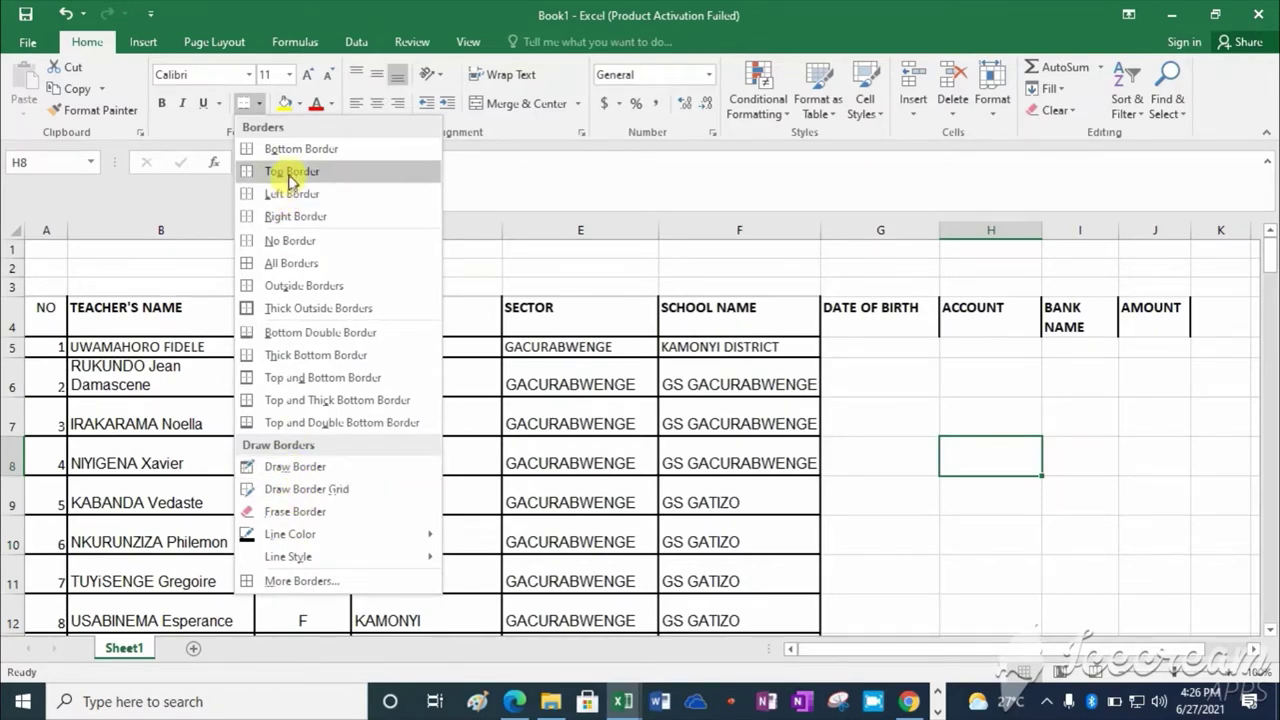
left_click(114, 316)
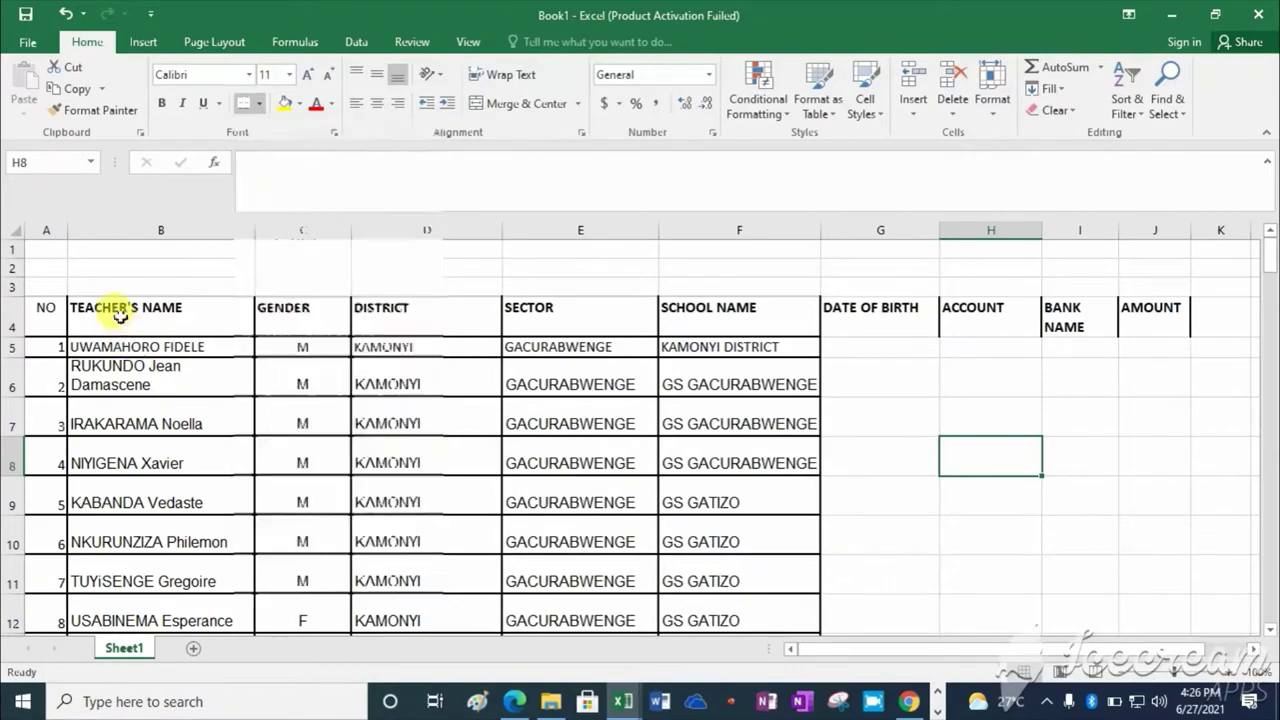
left_click(43, 303)
mouse_move(43, 303)
left_mouse_down()
mouse_move(1153, 582)
mouse_move(1108, 666)
mouse_move(1117, 684)
mouse_move(1103, 619)
left_mouse_up()
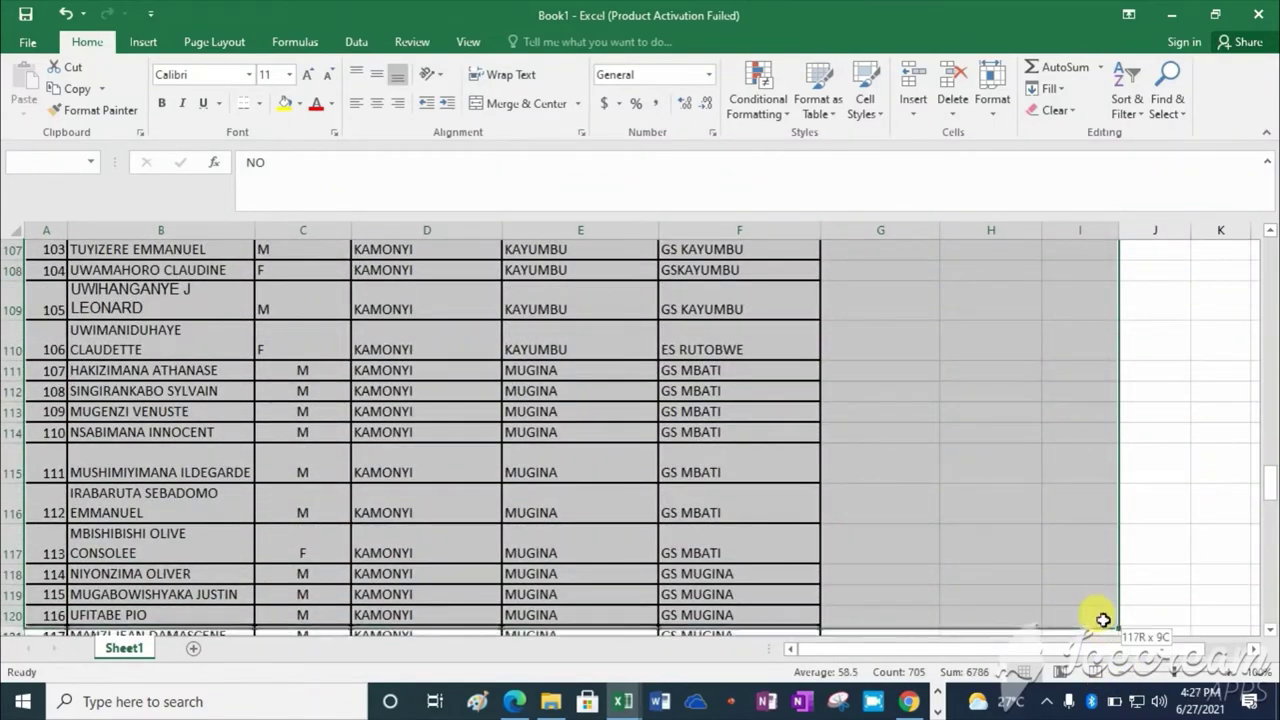
left_click(257, 104)
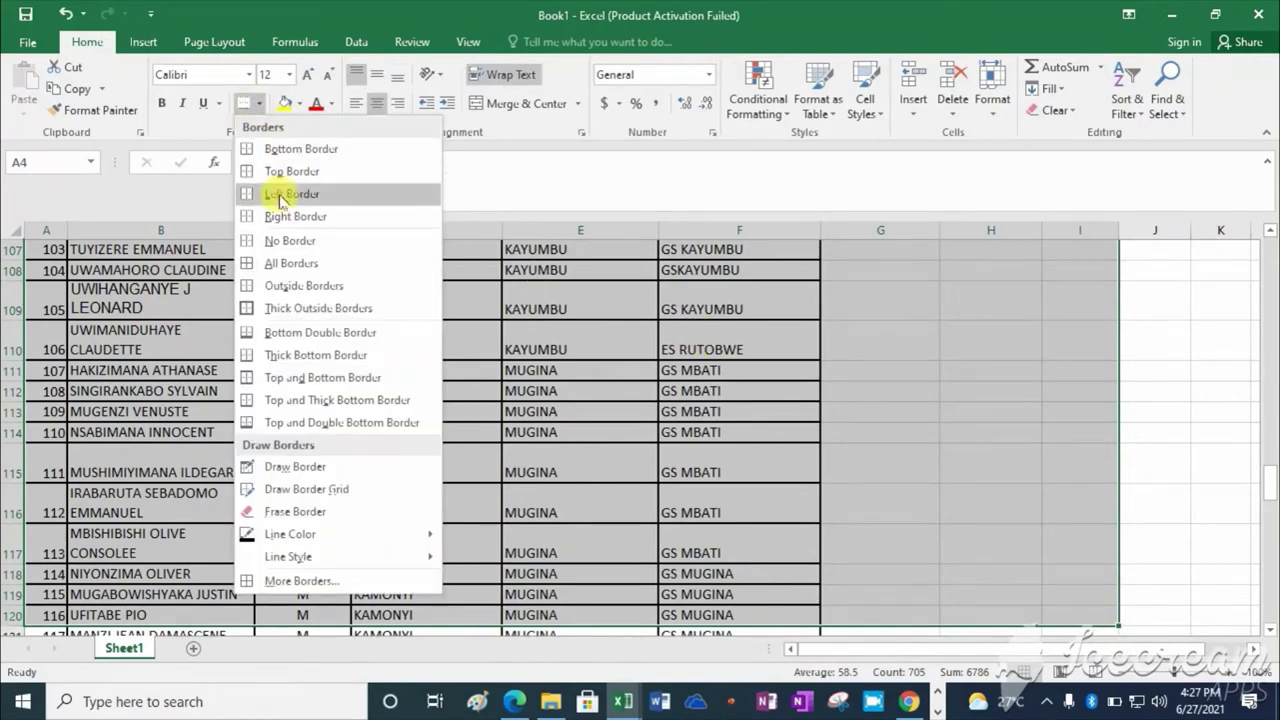
left_click(292, 265)
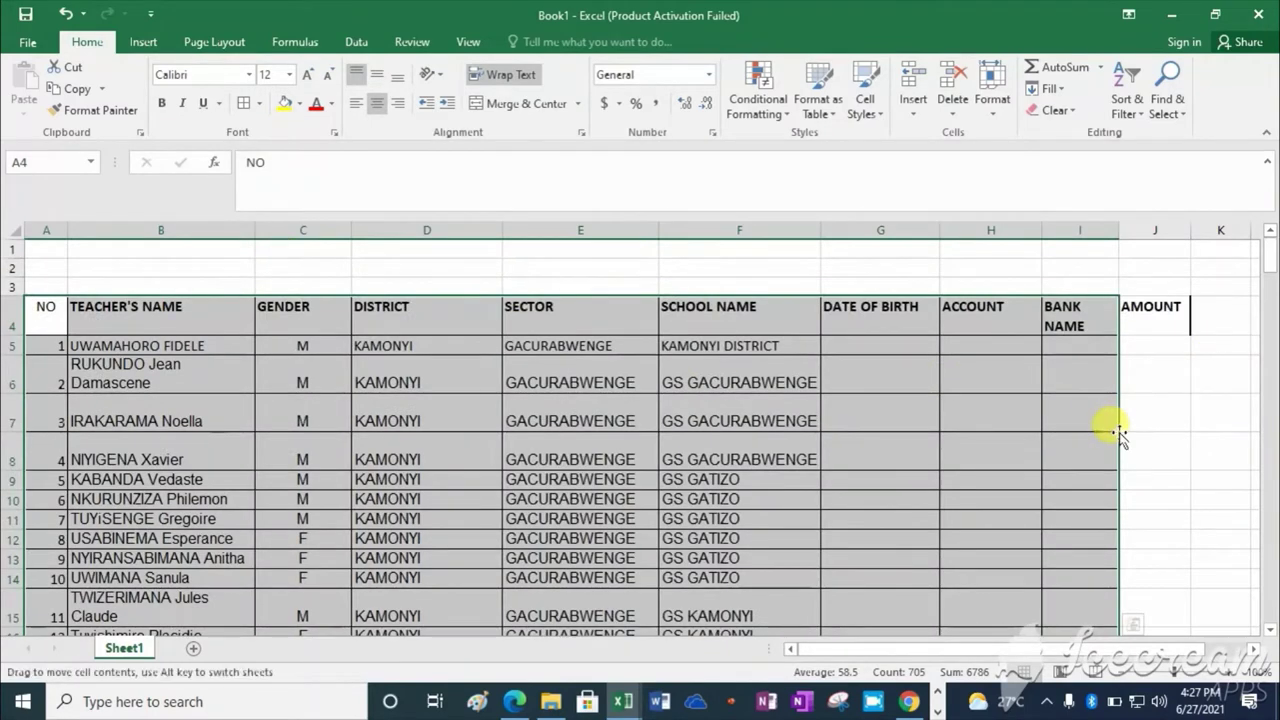
left_click(1080, 478)
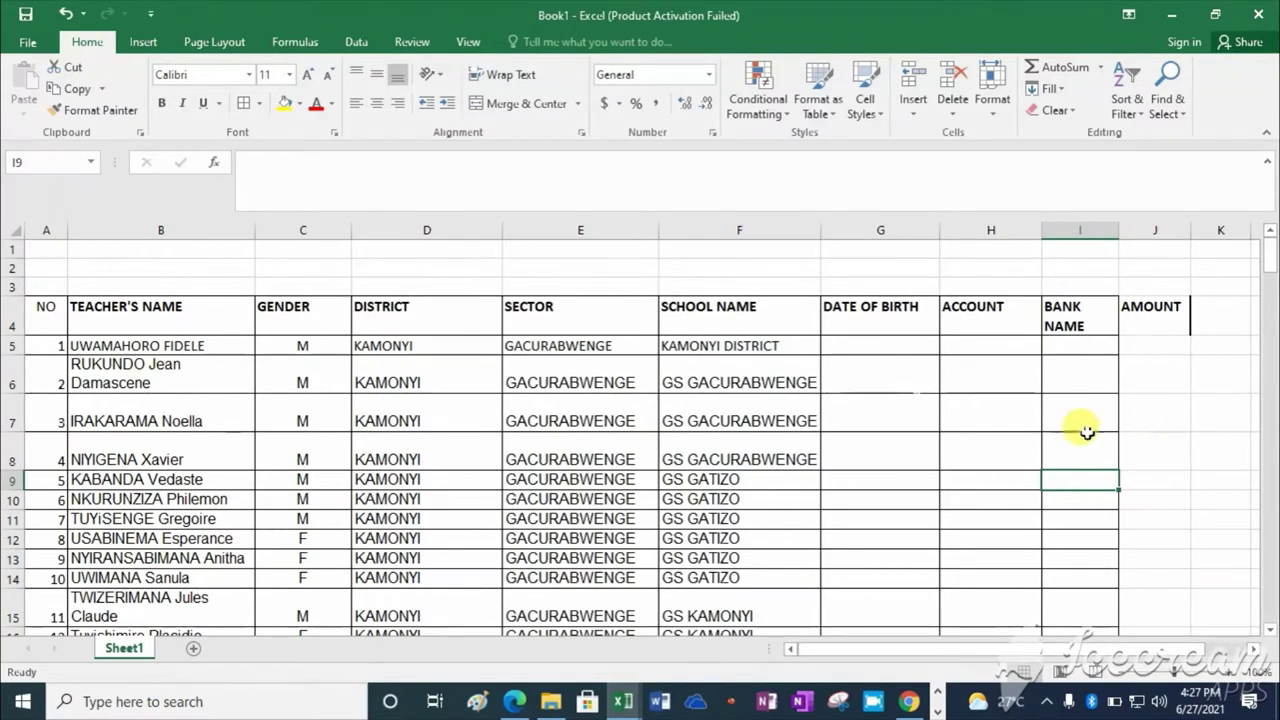
- Use Draw Border Grid to border the AMOUNT column J from row 4 down to row 141
left_click(260, 104)
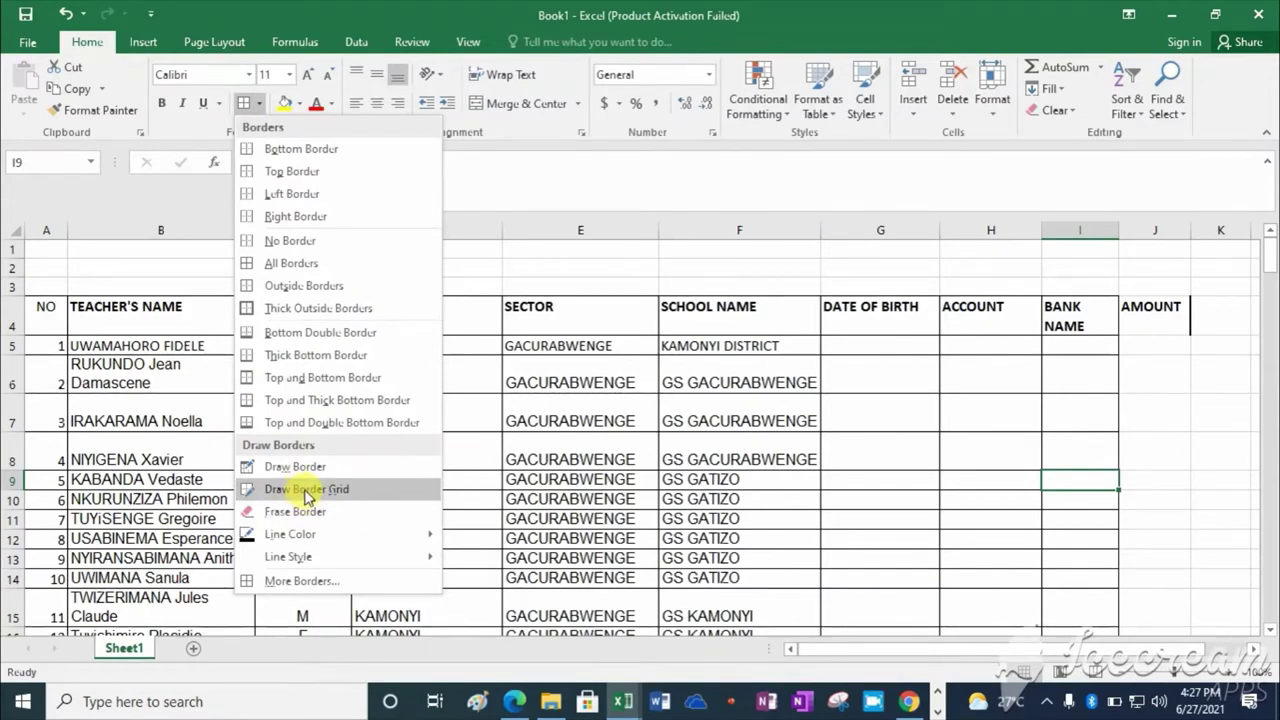
left_click(306, 489)
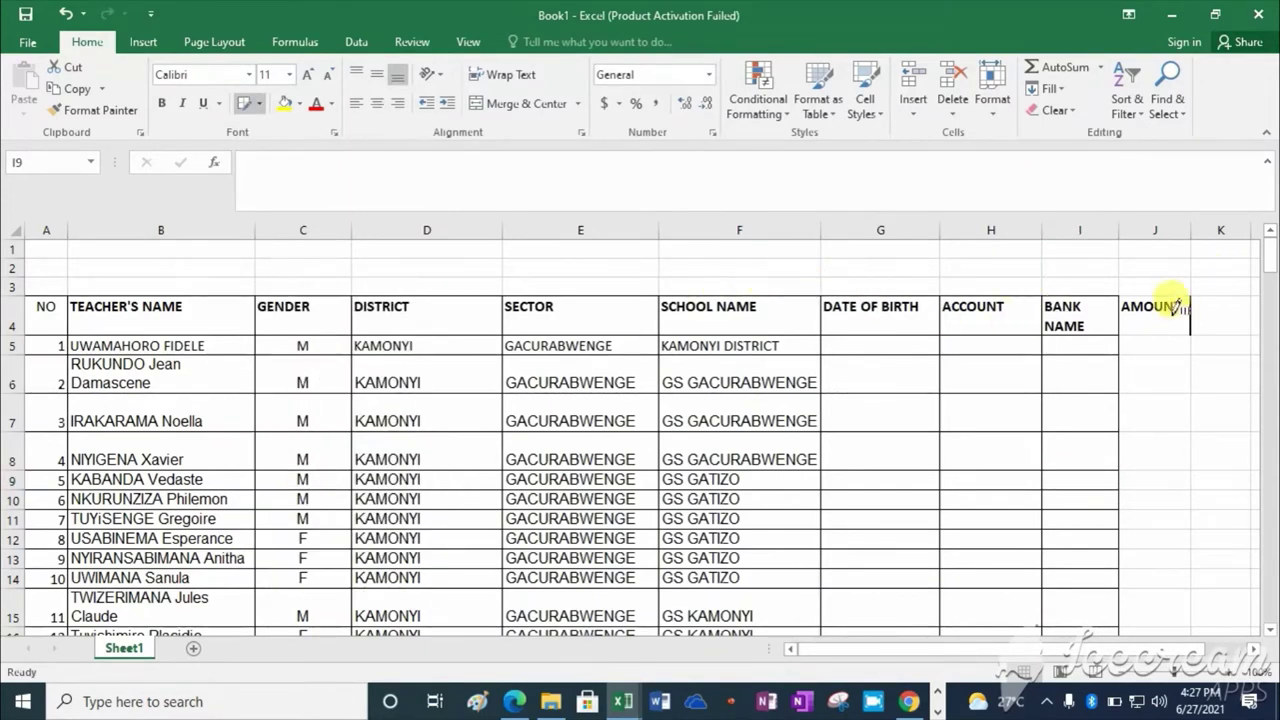
left_click_drag(1122, 292, 1166, 487)
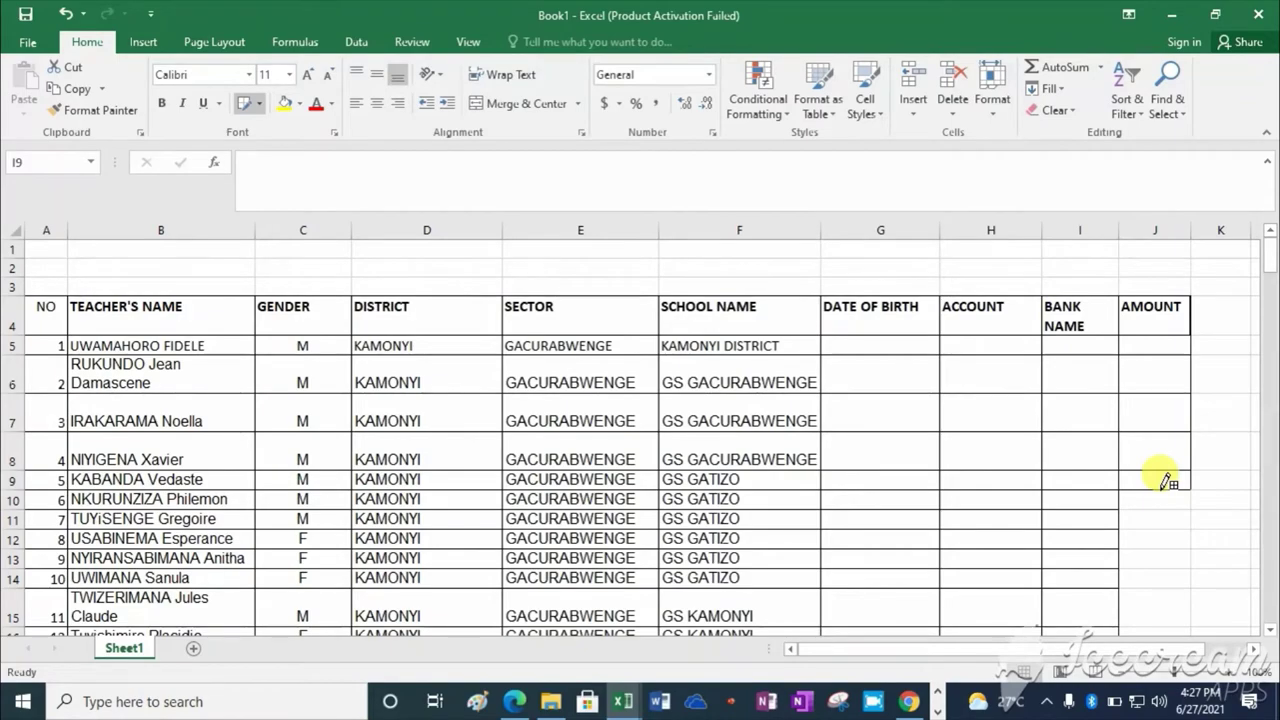
mouse_move(1168, 495)
left_mouse_down()
mouse_move(1169, 645)
mouse_move(1105, 488)
mouse_move(1152, 562)
left_mouse_up()
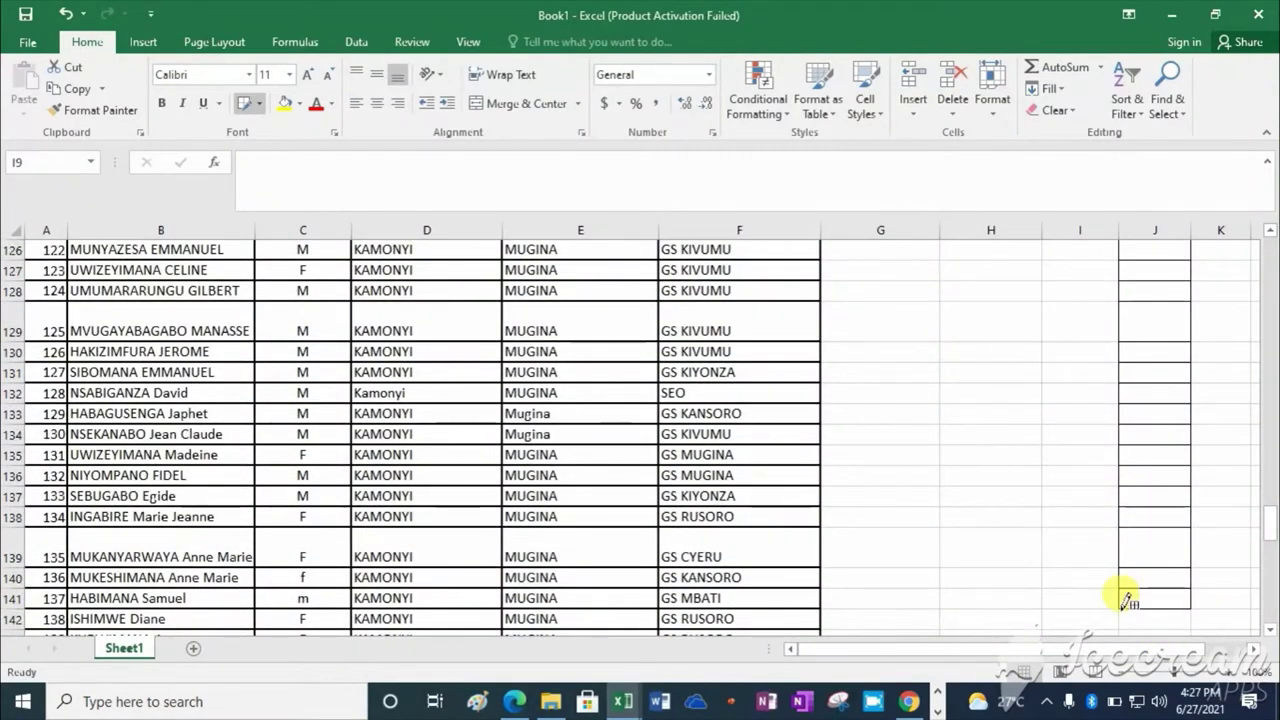
mouse_move(900, 600)
left_mouse_down()
mouse_move(978, 310)
mouse_move(1078, 222)
mouse_move(1095, 410)
left_mouse_up()
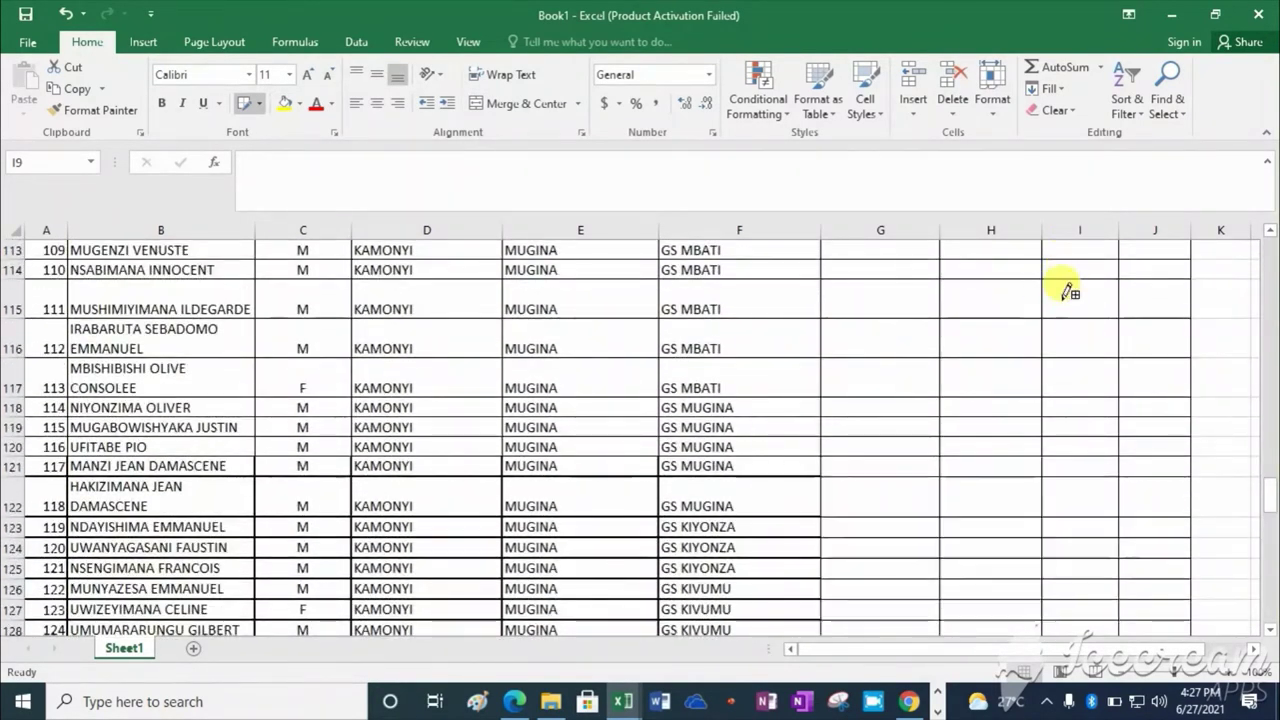
left_click_drag(1268, 487, 1268, 262)
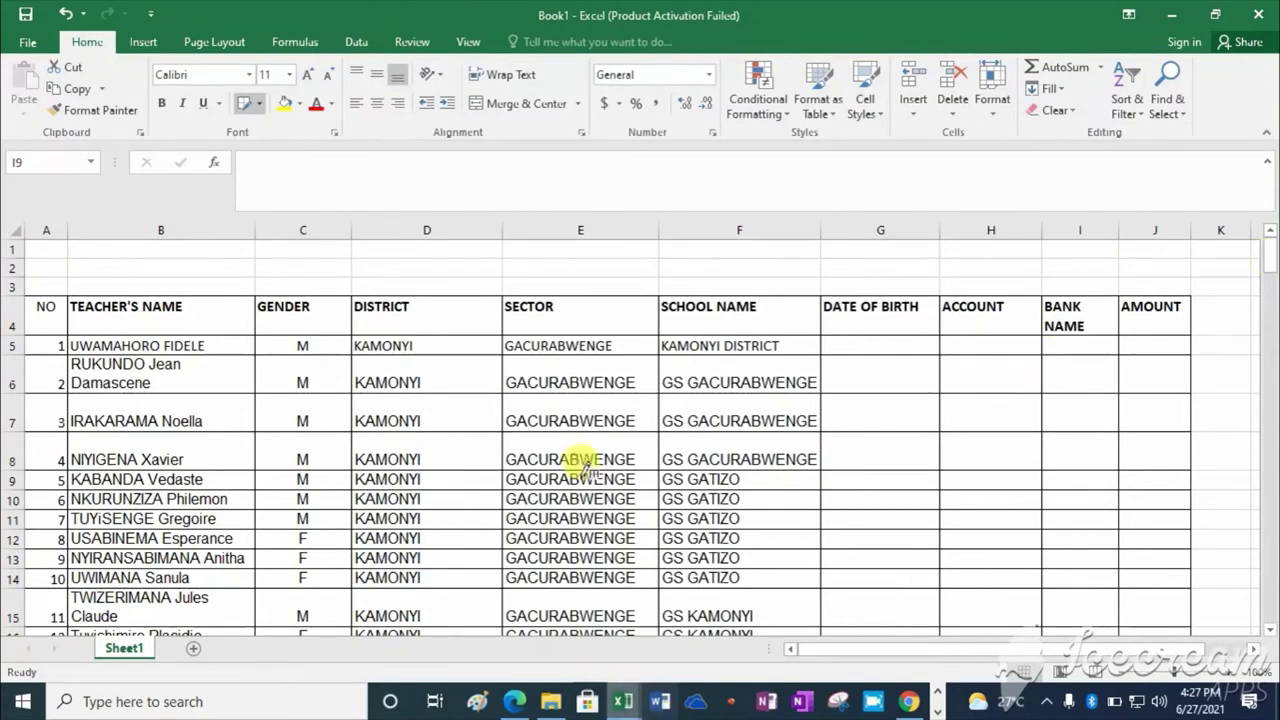
- Stop drawing borders and copy the full teacher table A4:J148 with Ctrl+C
left_click(245, 106)
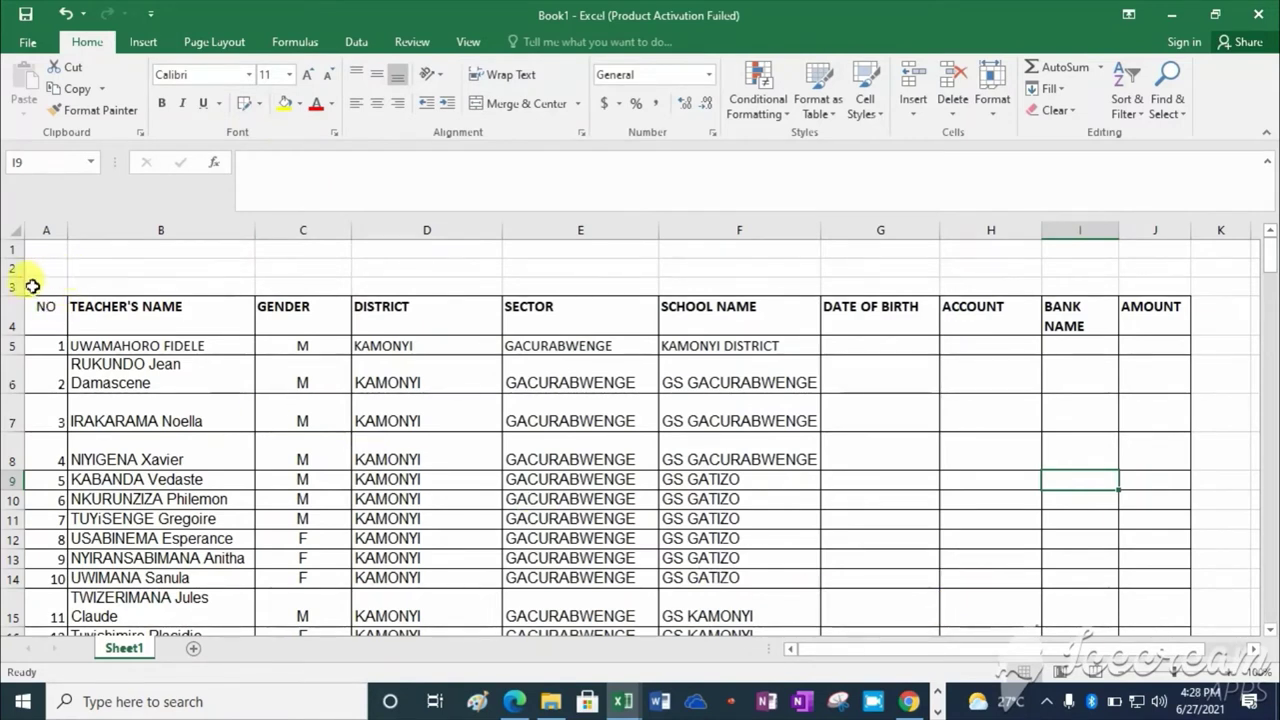
mouse_move(43, 306)
left_mouse_down()
mouse_move(1128, 520)
mouse_move(1130, 666)
left_mouse_up()
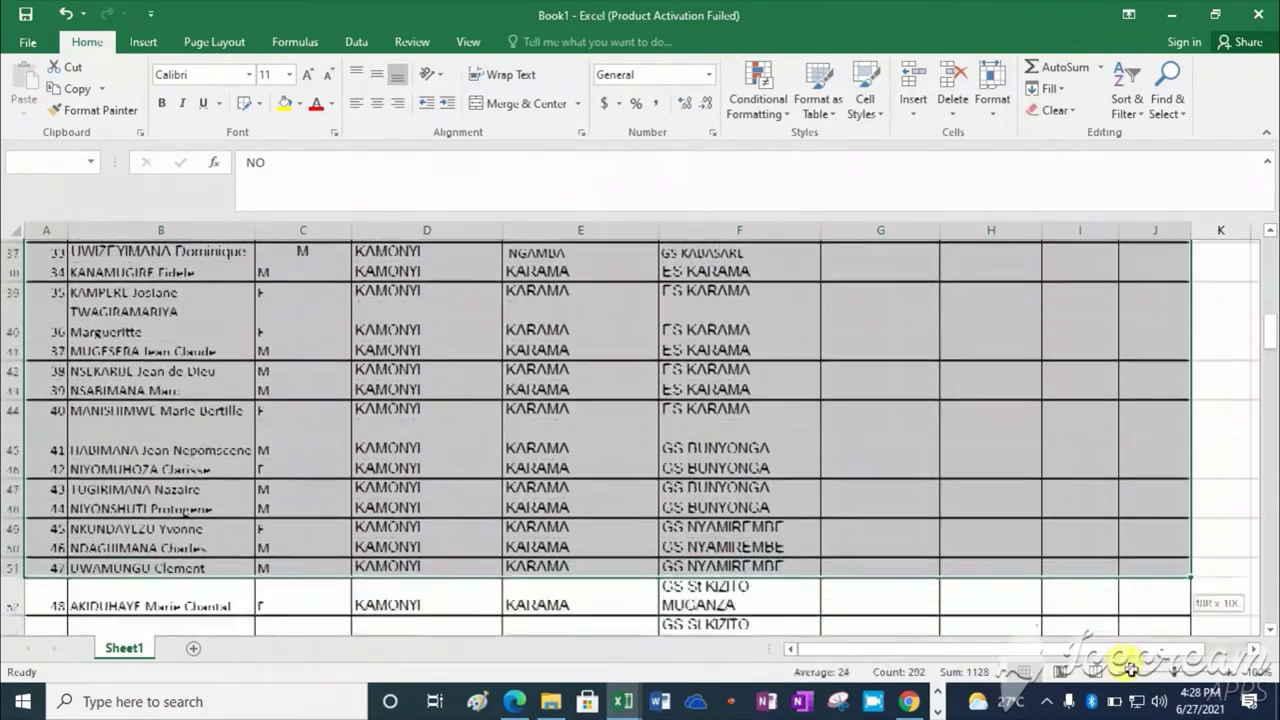
left_click_drag(1128, 666, 1128, 666)
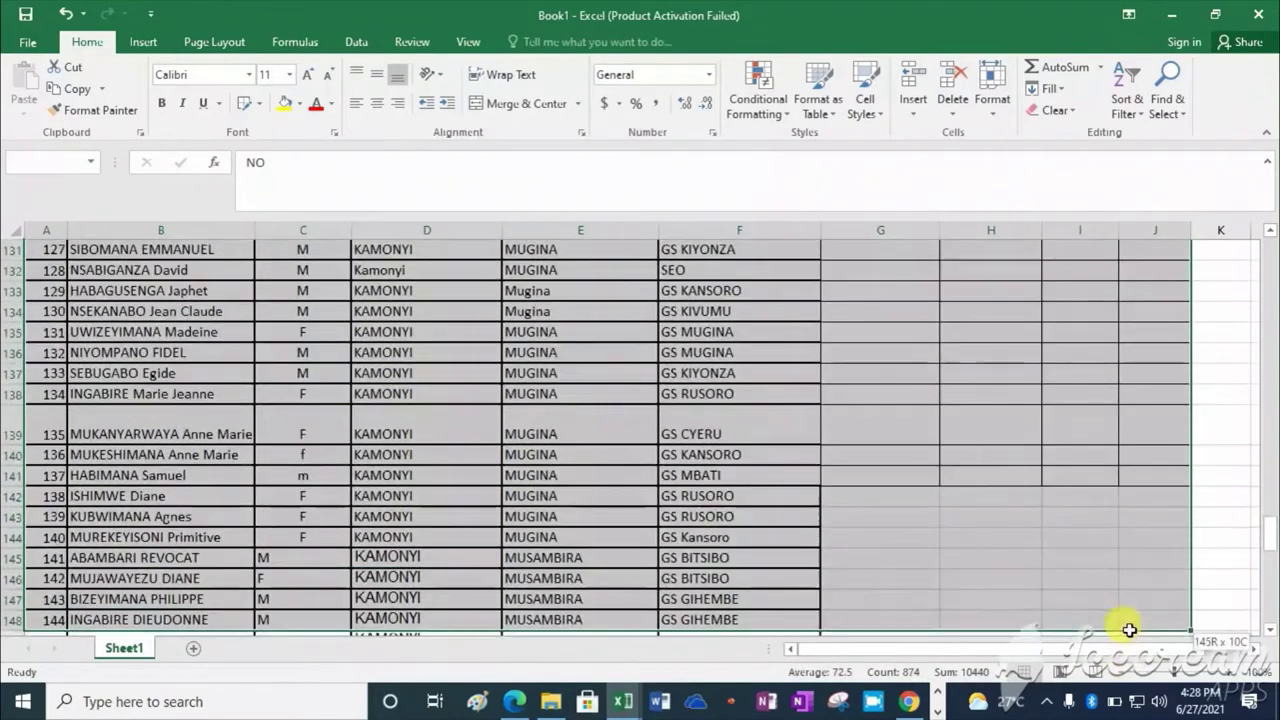
left_click_drag(1128, 666, 1128, 632)
key("ctrl+c")
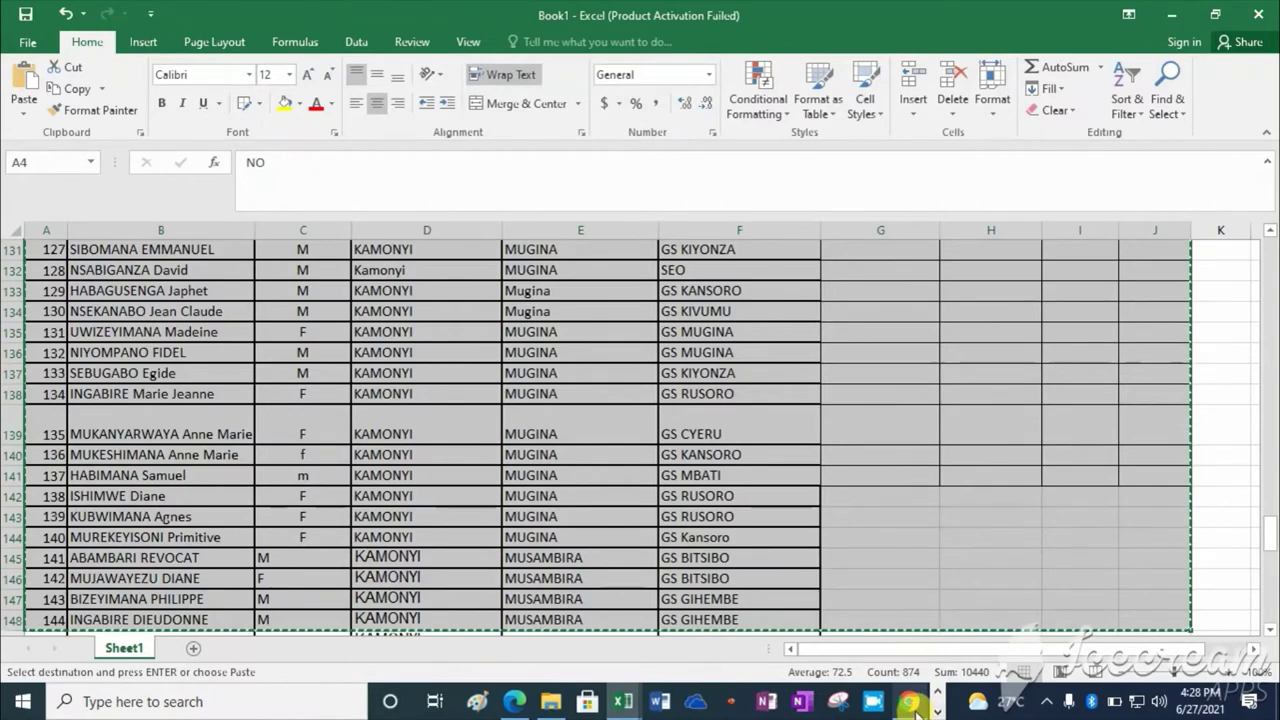
- In a new Chrome tab, type GMAIL and then GIGN into the address bar
mouse_move(908, 700)
left_click(905, 648)
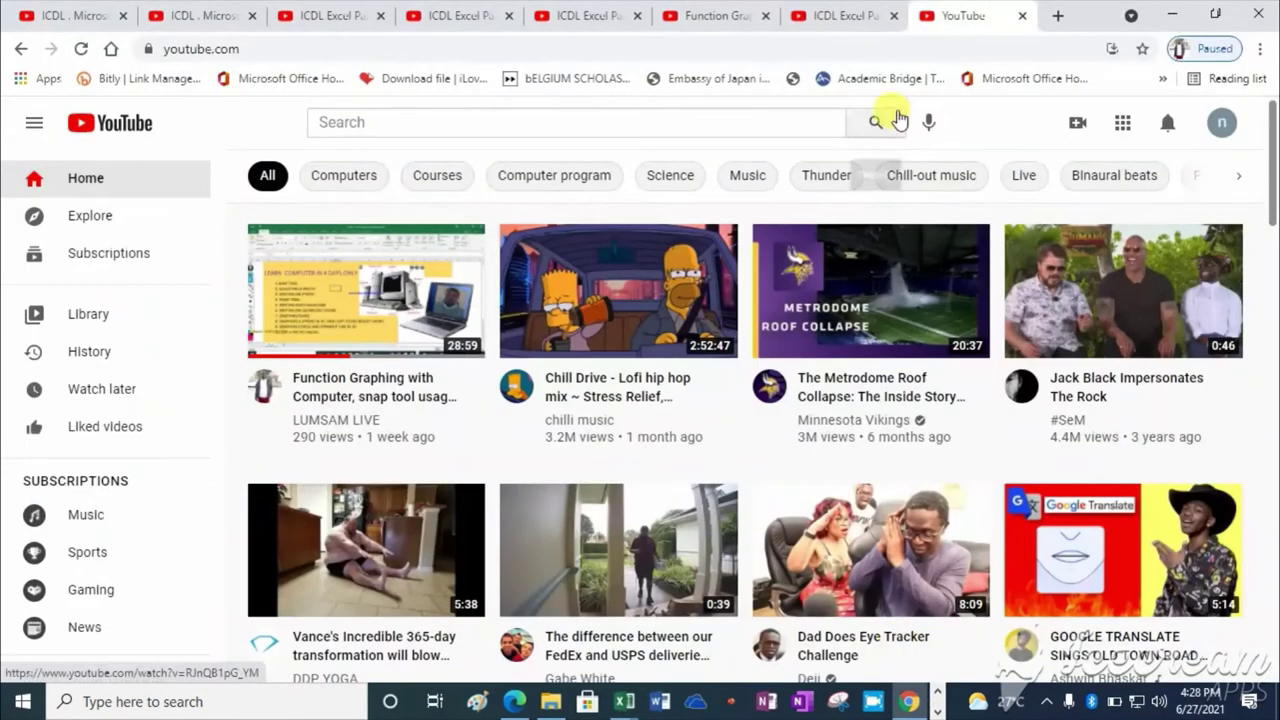
left_click(1056, 16)
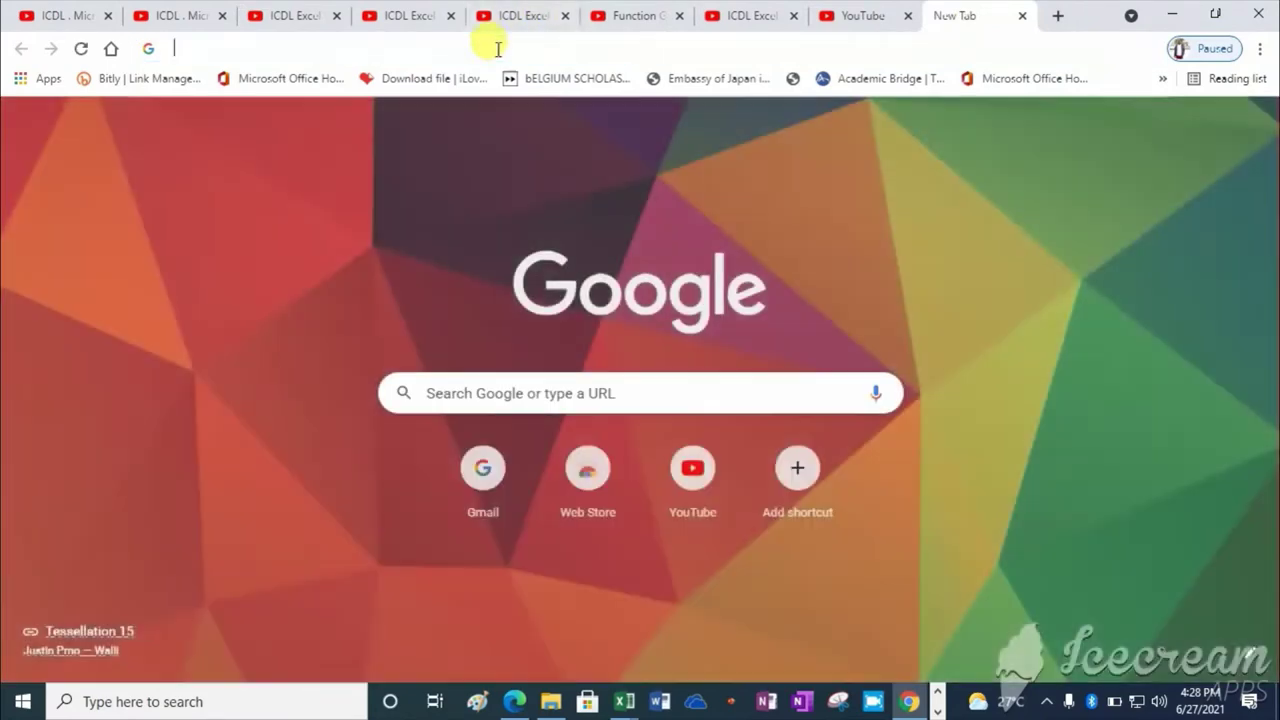
left_click(497, 49)
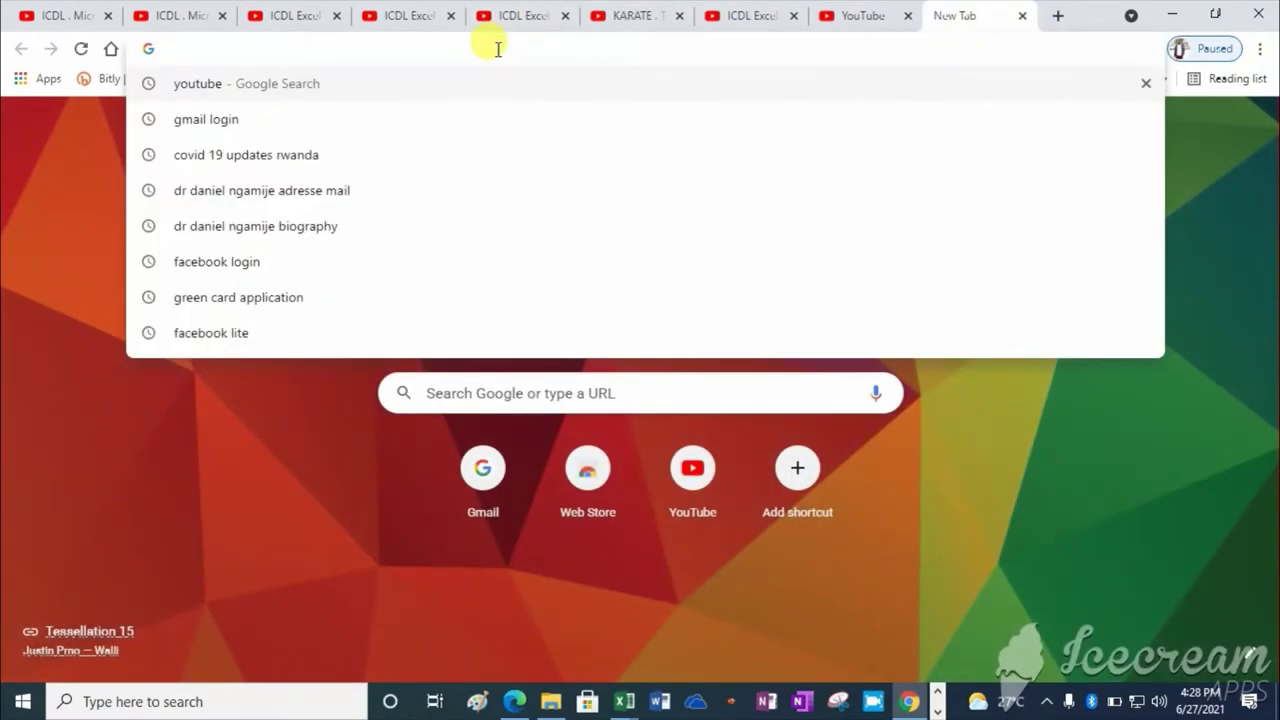
type("G")
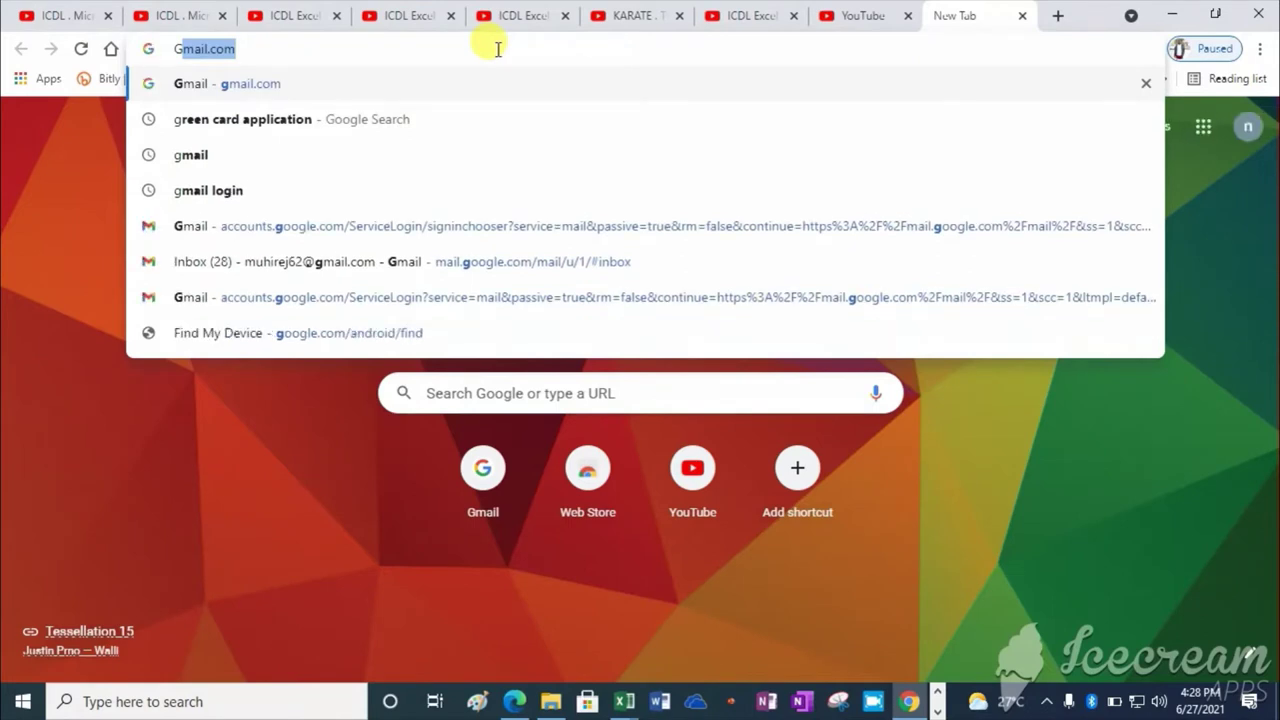
type("MAI")
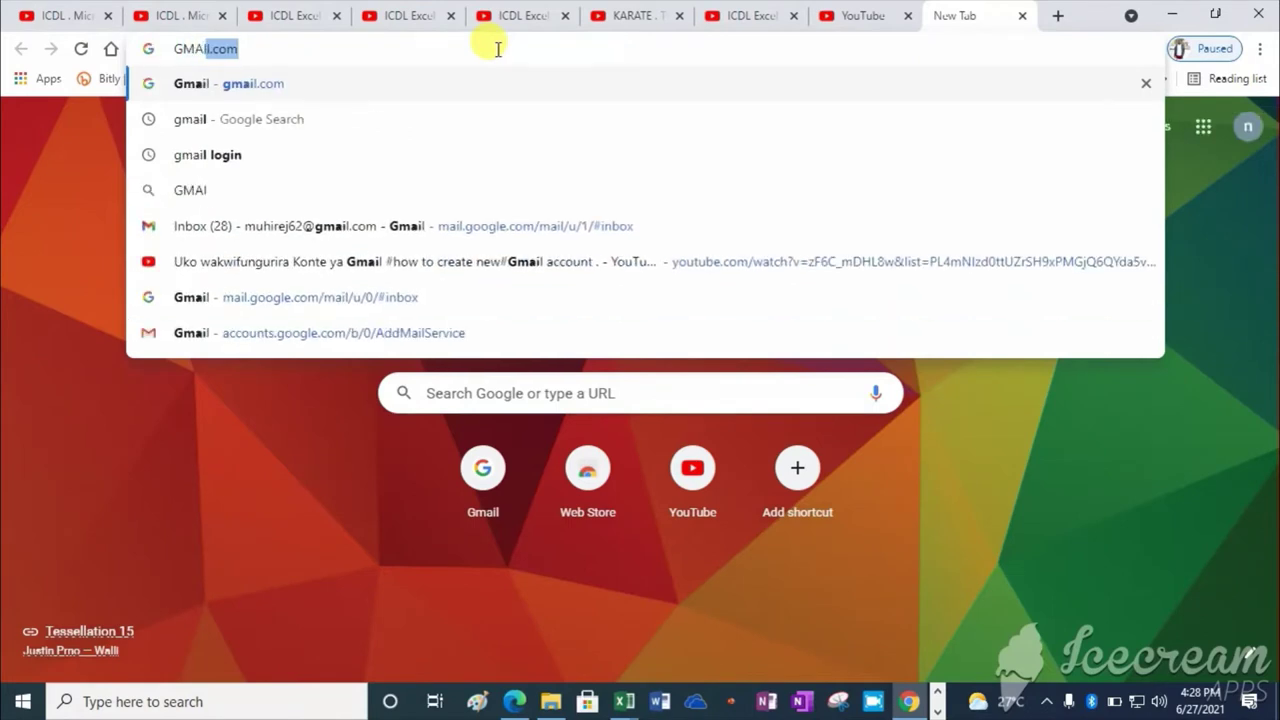
type("L")
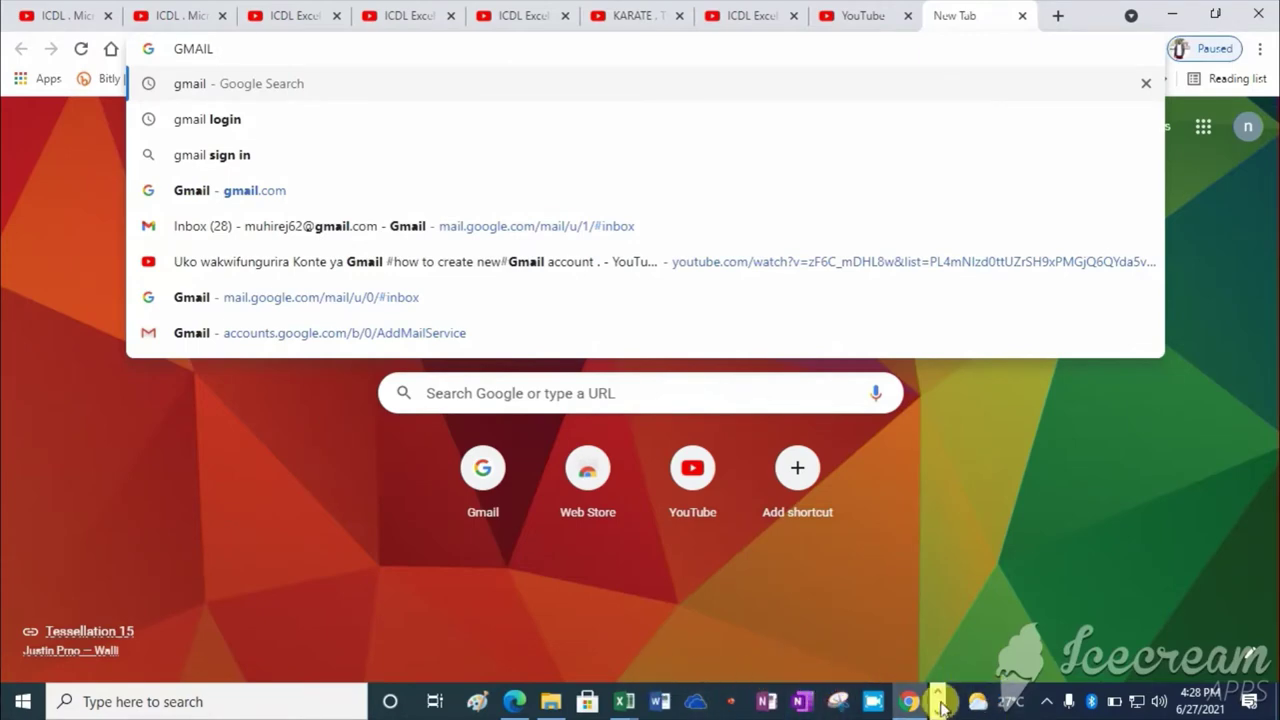
left_click(938, 710)
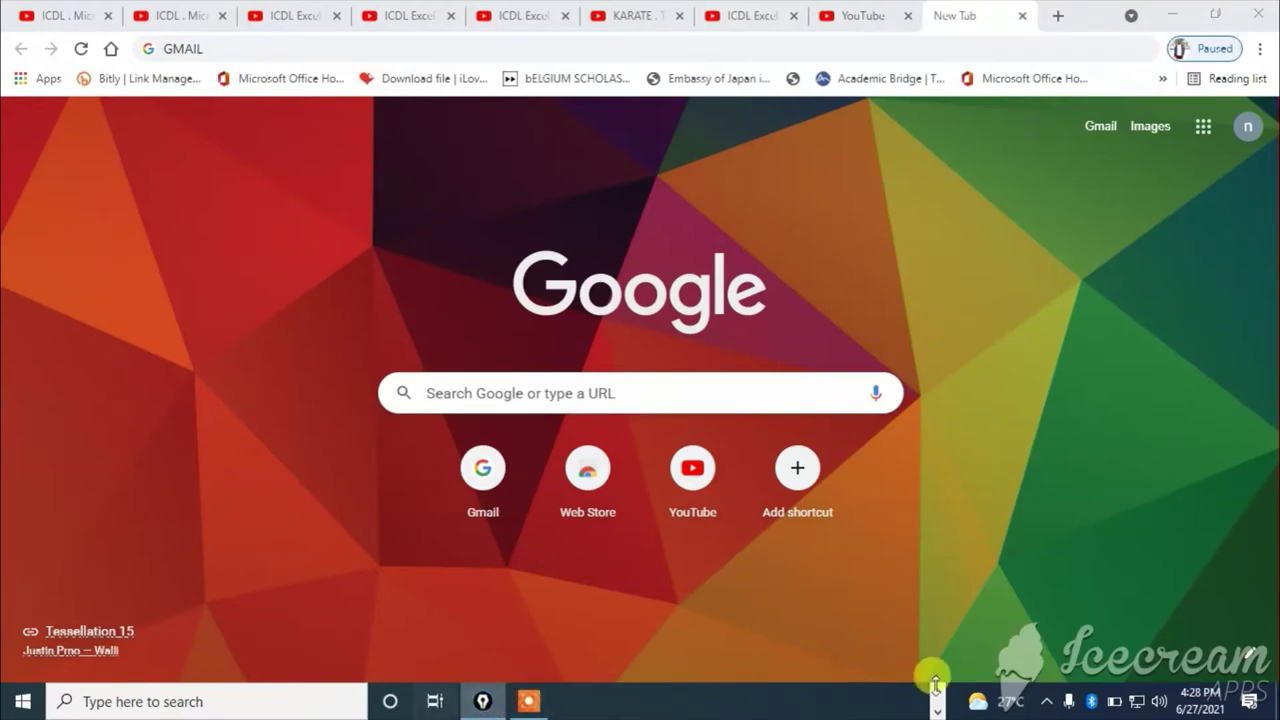
left_click(215, 47)
type("G")
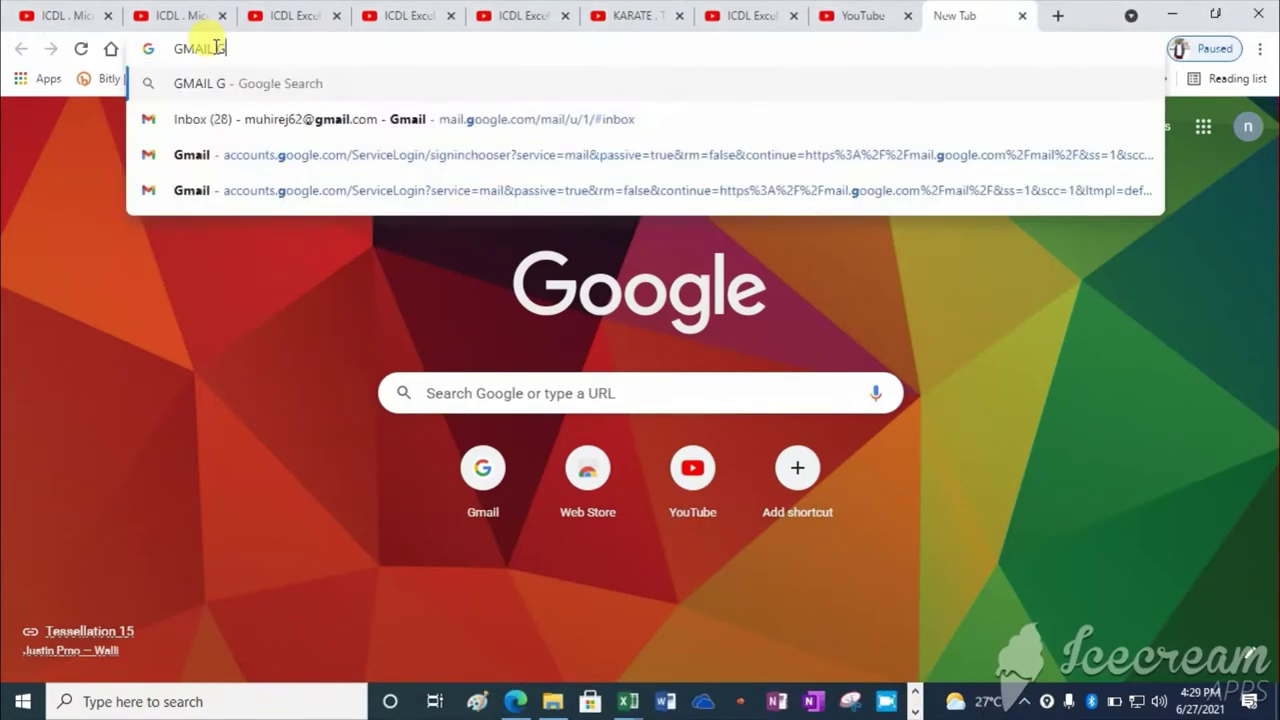
type("IG")
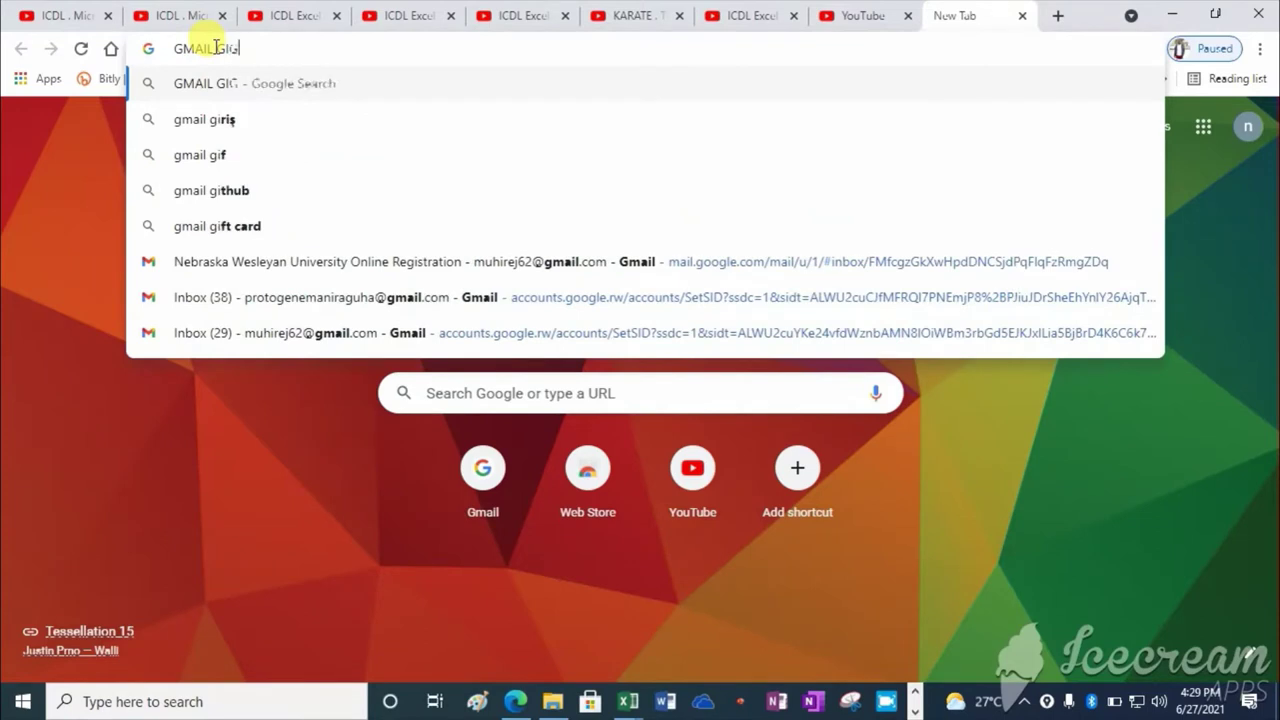
type("N IN")
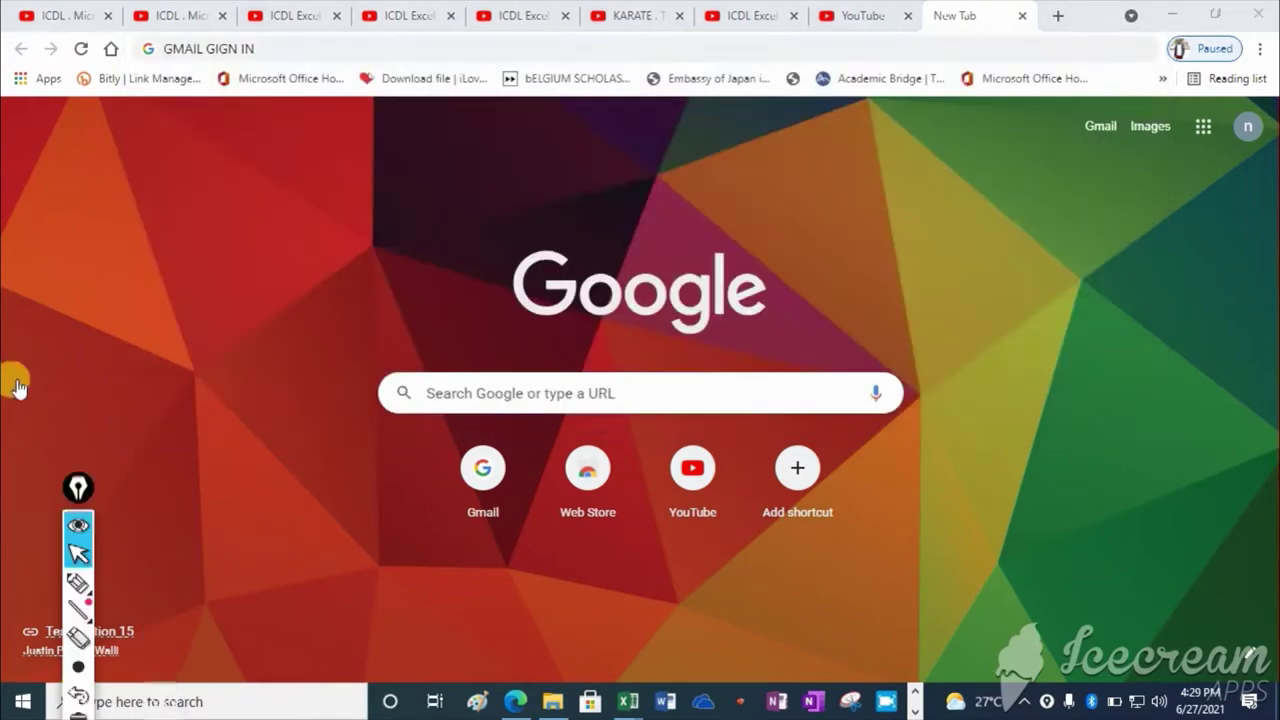
- Highlight the typed search text in the address bar with the annotation tool
left_click_drag(160, 601, 12, 175)
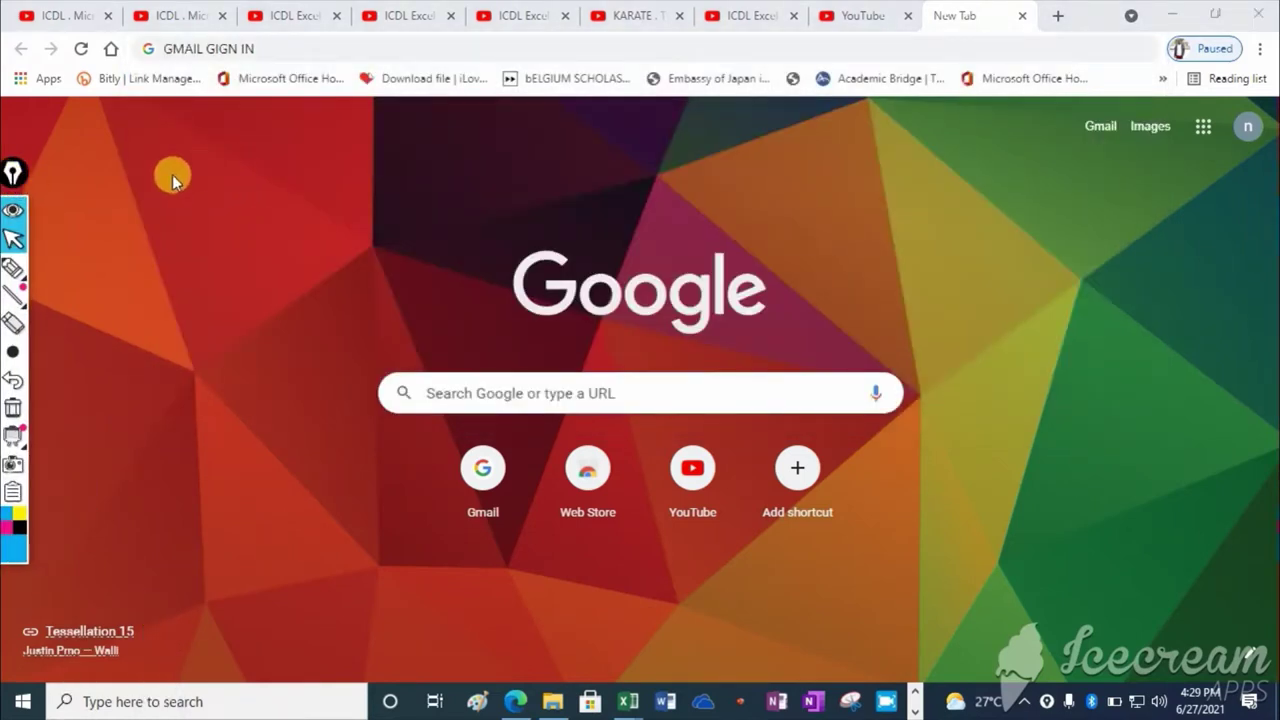
left_click(13, 268)
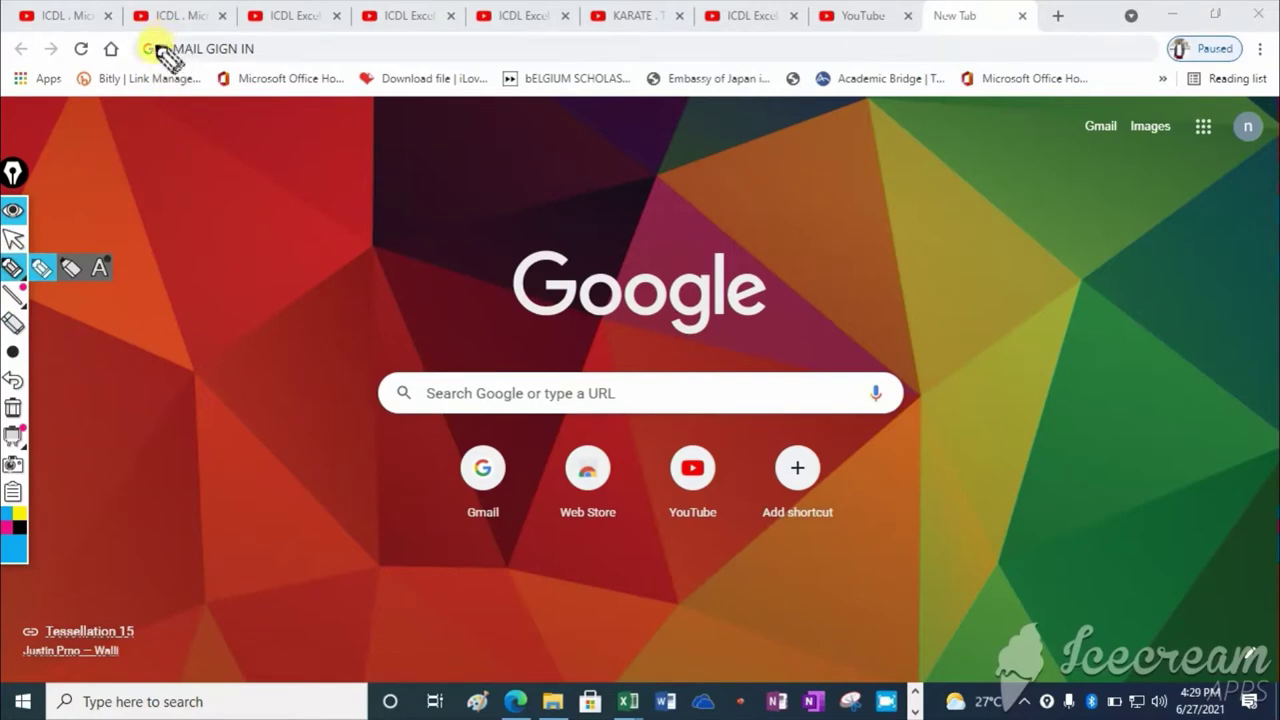
left_click_drag(158, 45, 272, 50)
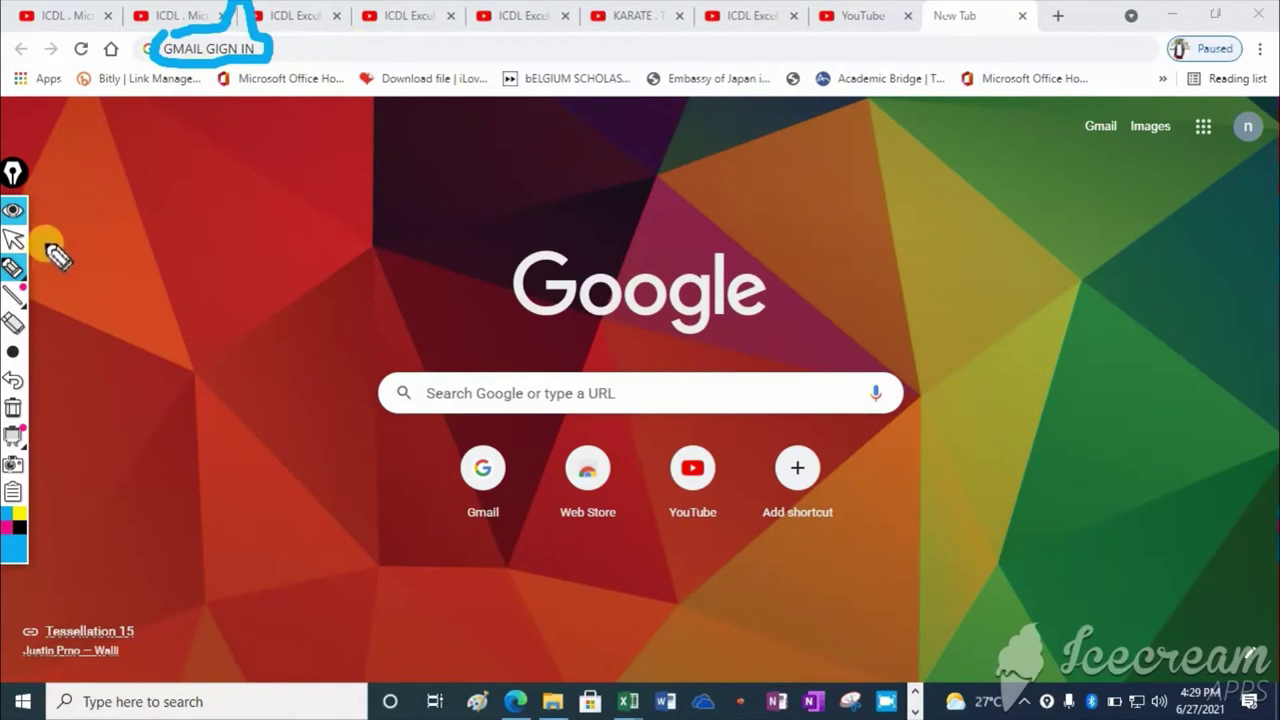
left_click(13, 238)
- Correct the misspelled query and search Google for 'gmail sign'
left_click(282, 40)
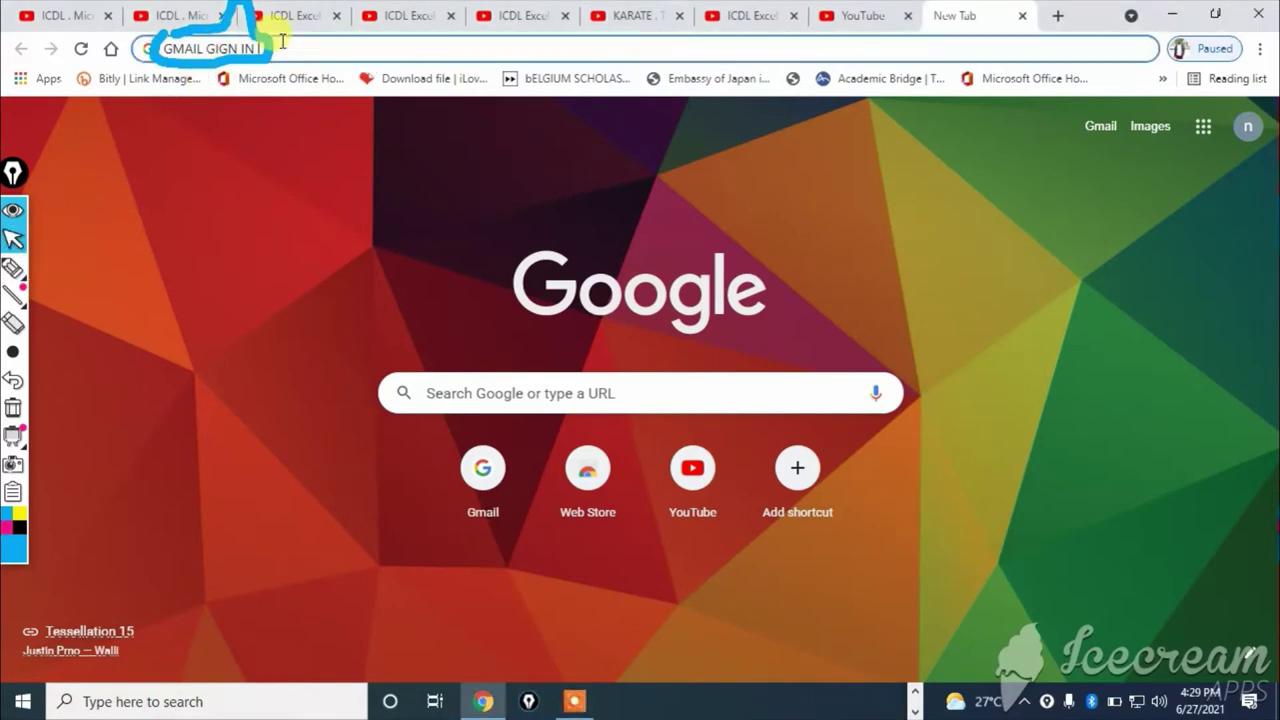
key("BackSpace")
key("BackSpace")
key("BackSpace")
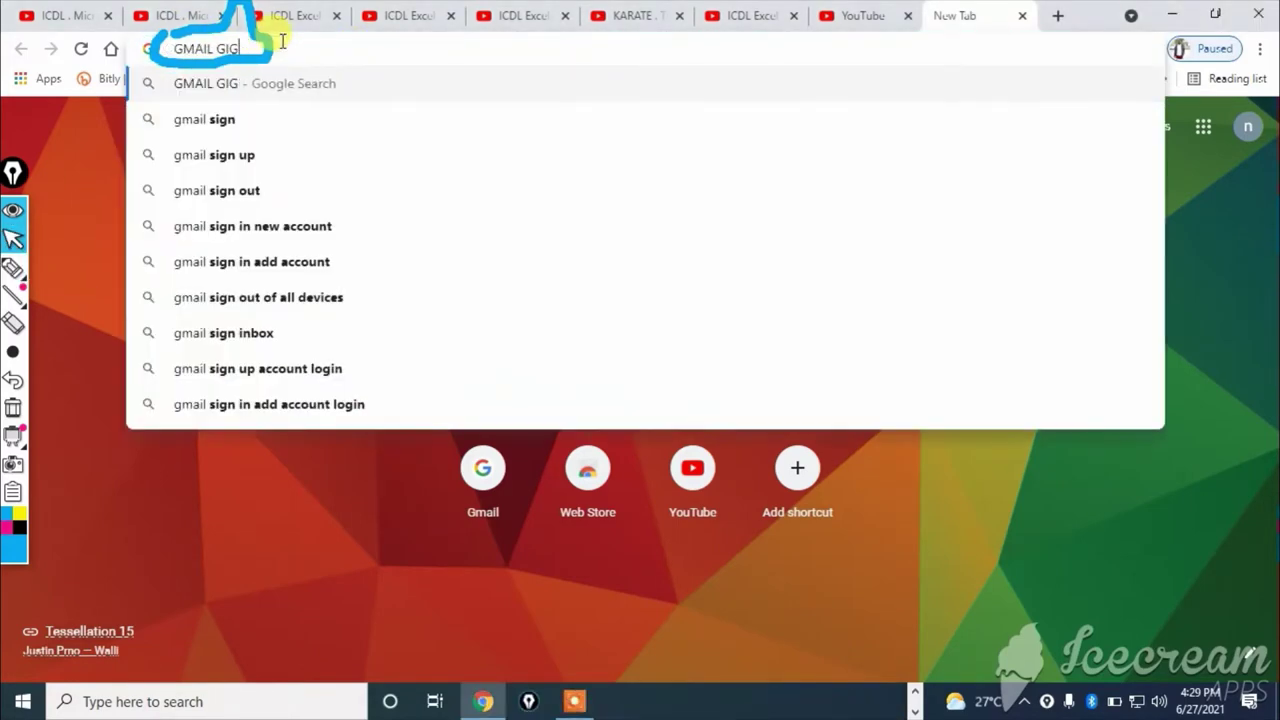
key("BackSpace")
key("BackSpace")
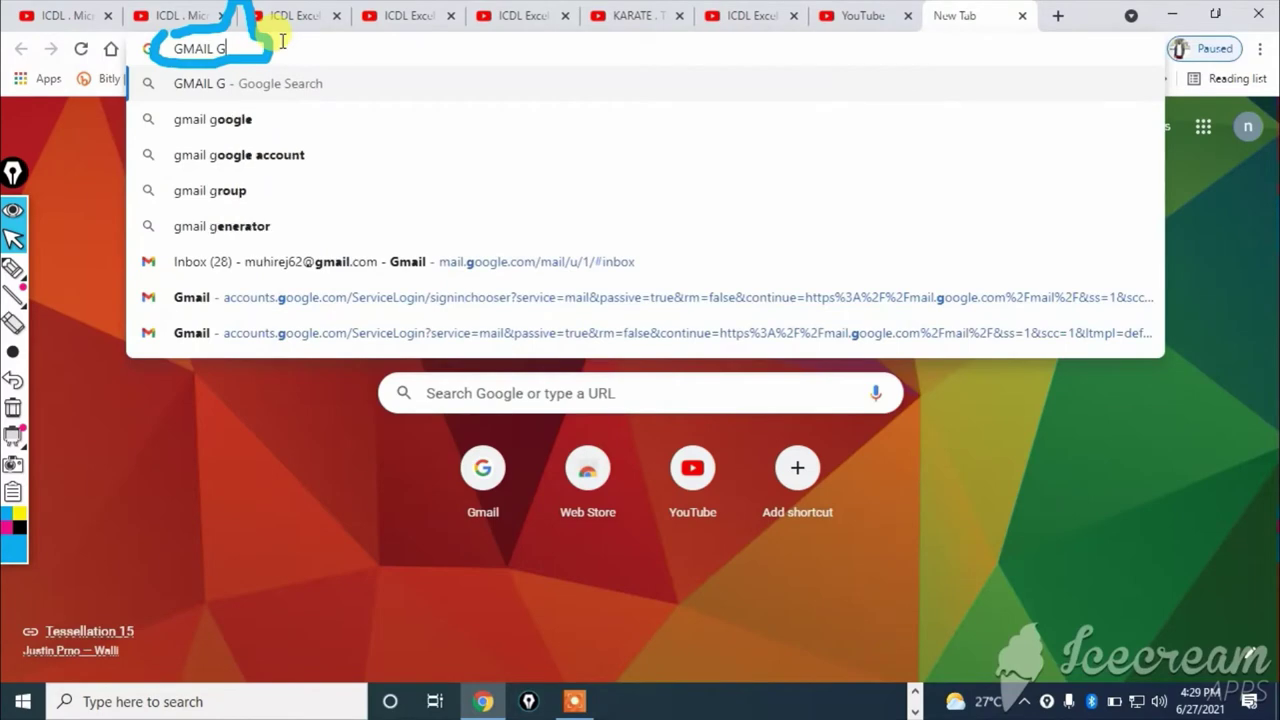
key("BackSpace")
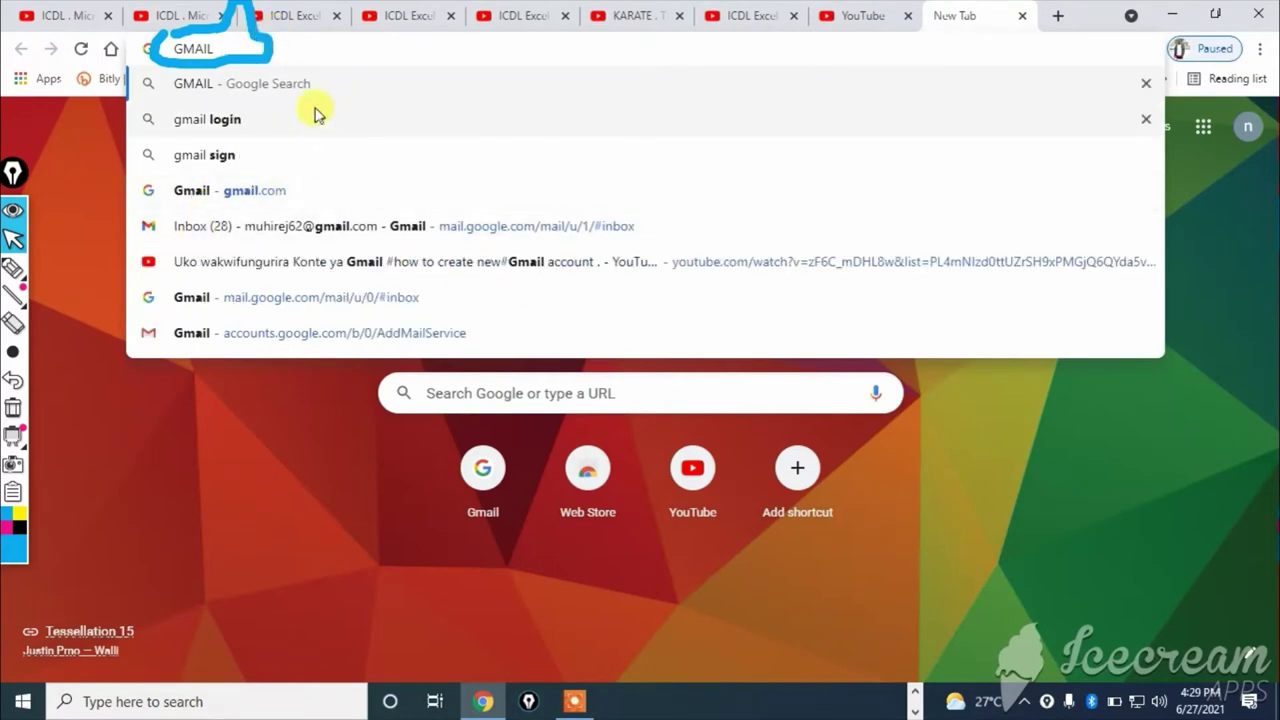
type(" S")
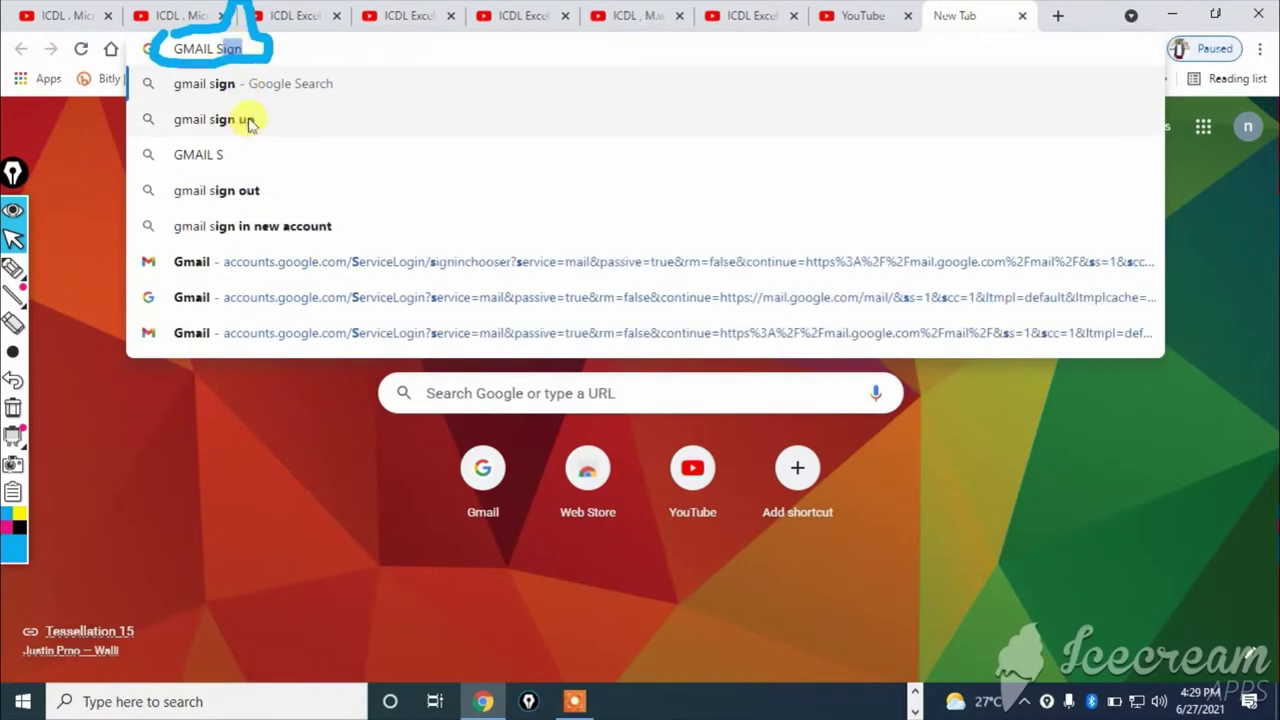
left_click(240, 86)
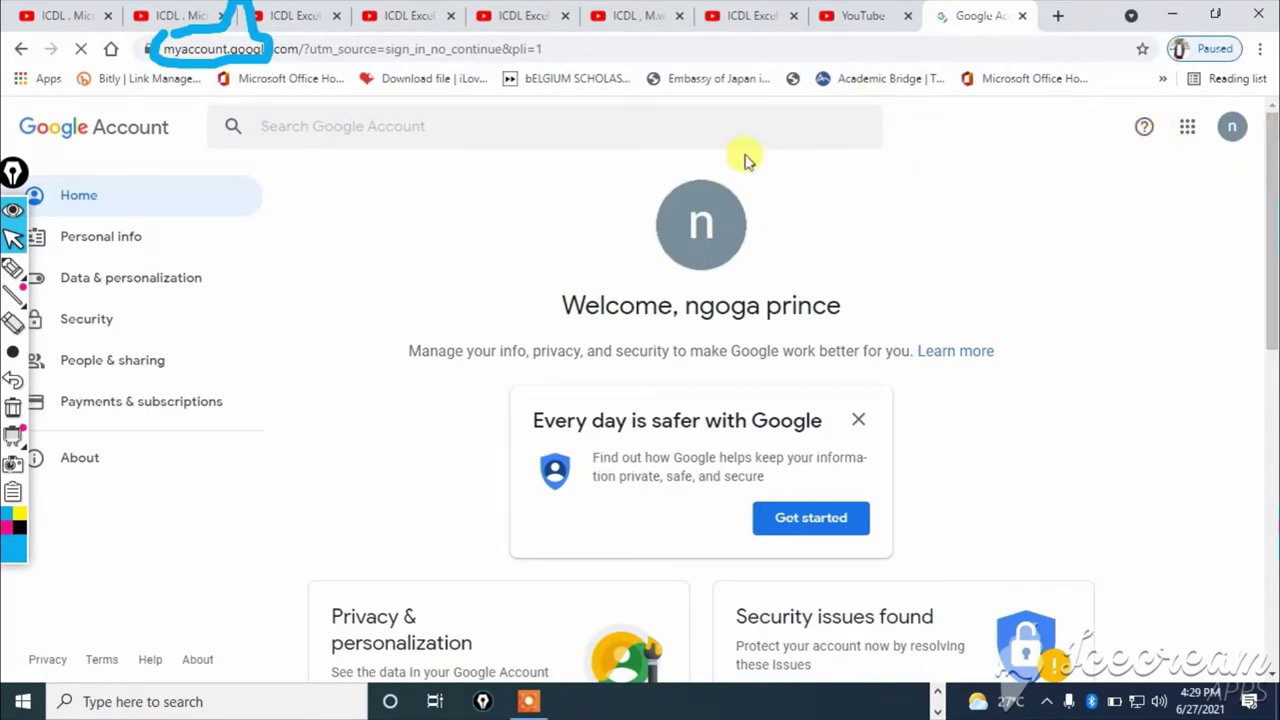
- Open the Google apps list and mark its grid icon for viewers
left_click(1182, 129)
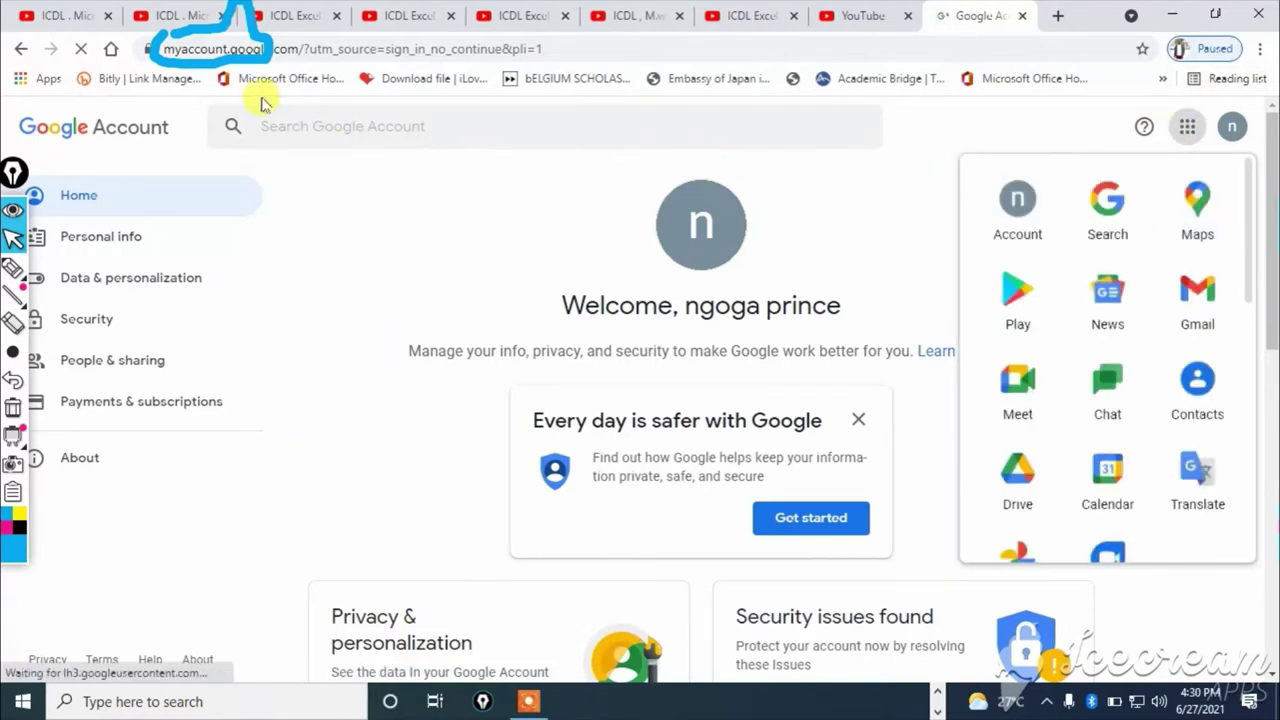
left_click(12, 268)
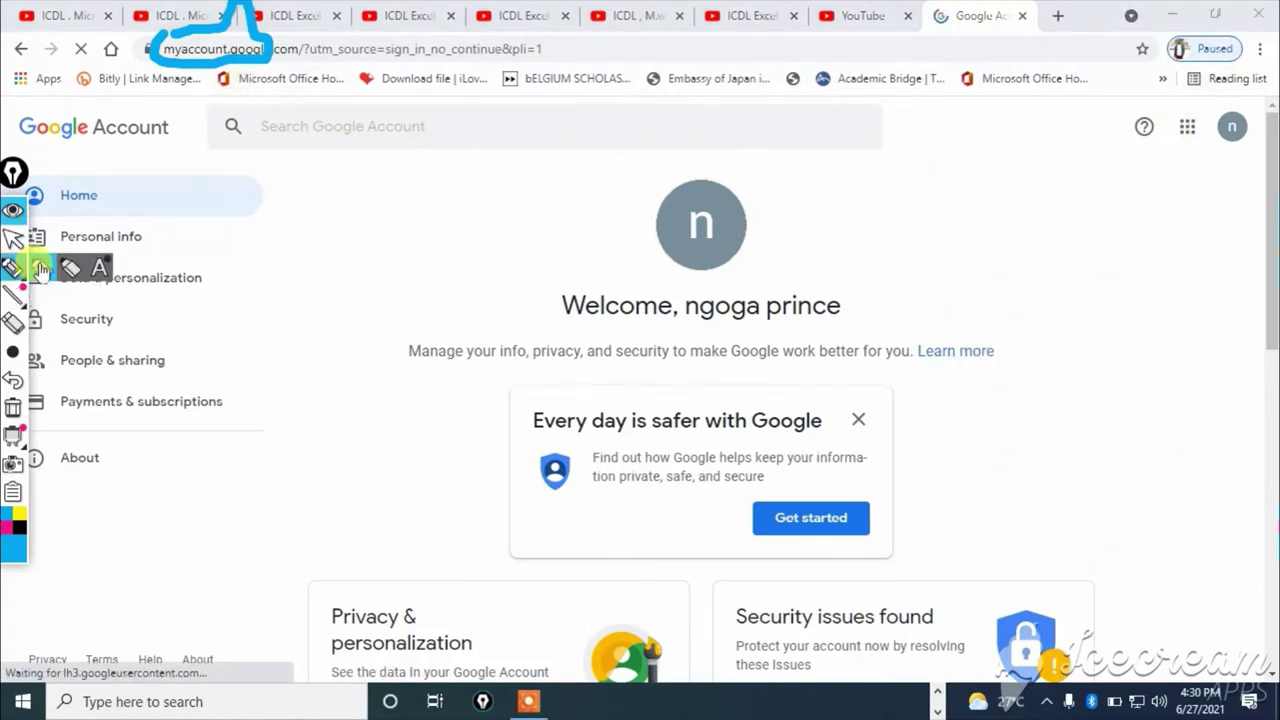
mouse_move(1200, 108)
left_mouse_down()
mouse_move(1178, 150)
mouse_move(1205, 118)
left_mouse_up()
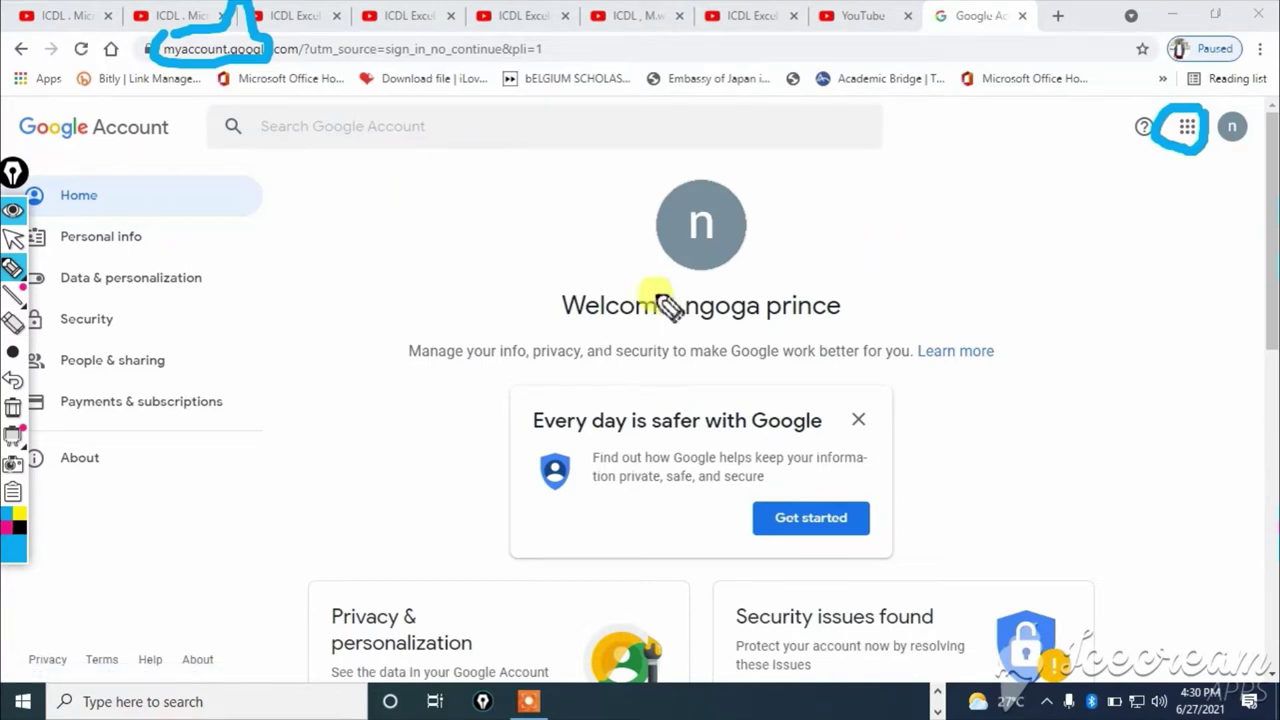
left_click(13, 238)
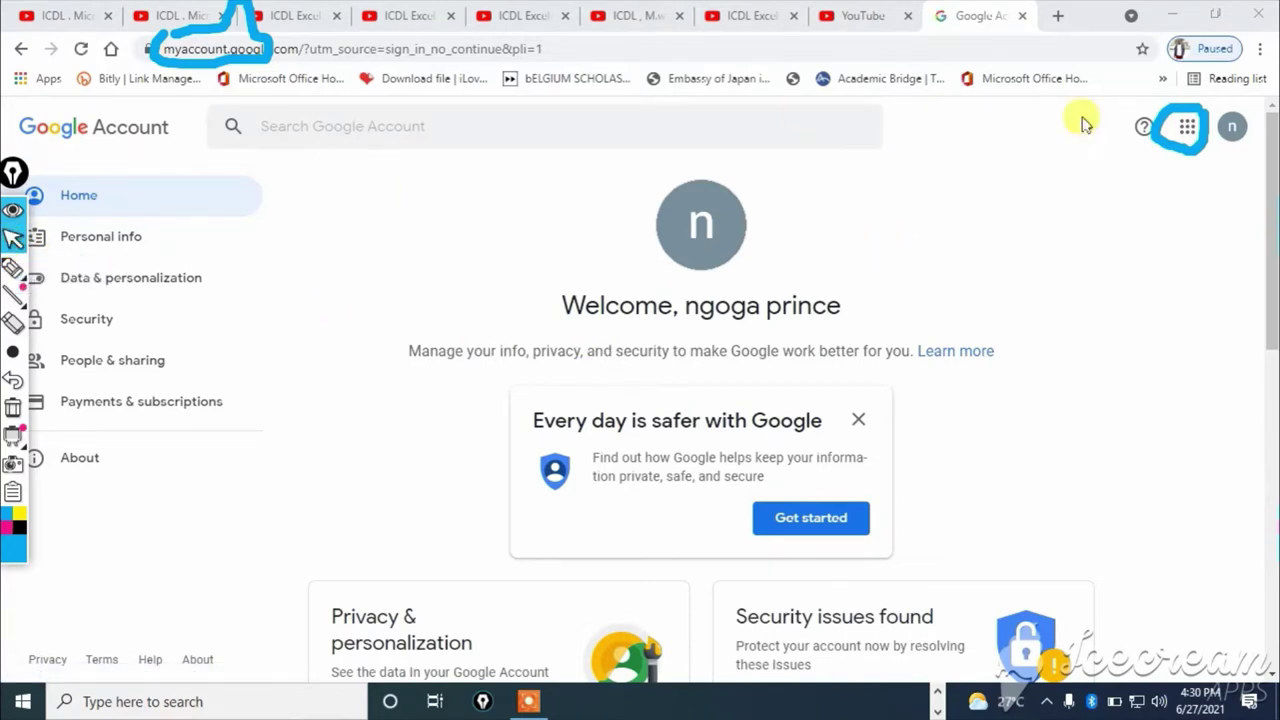
left_click(1187, 127)
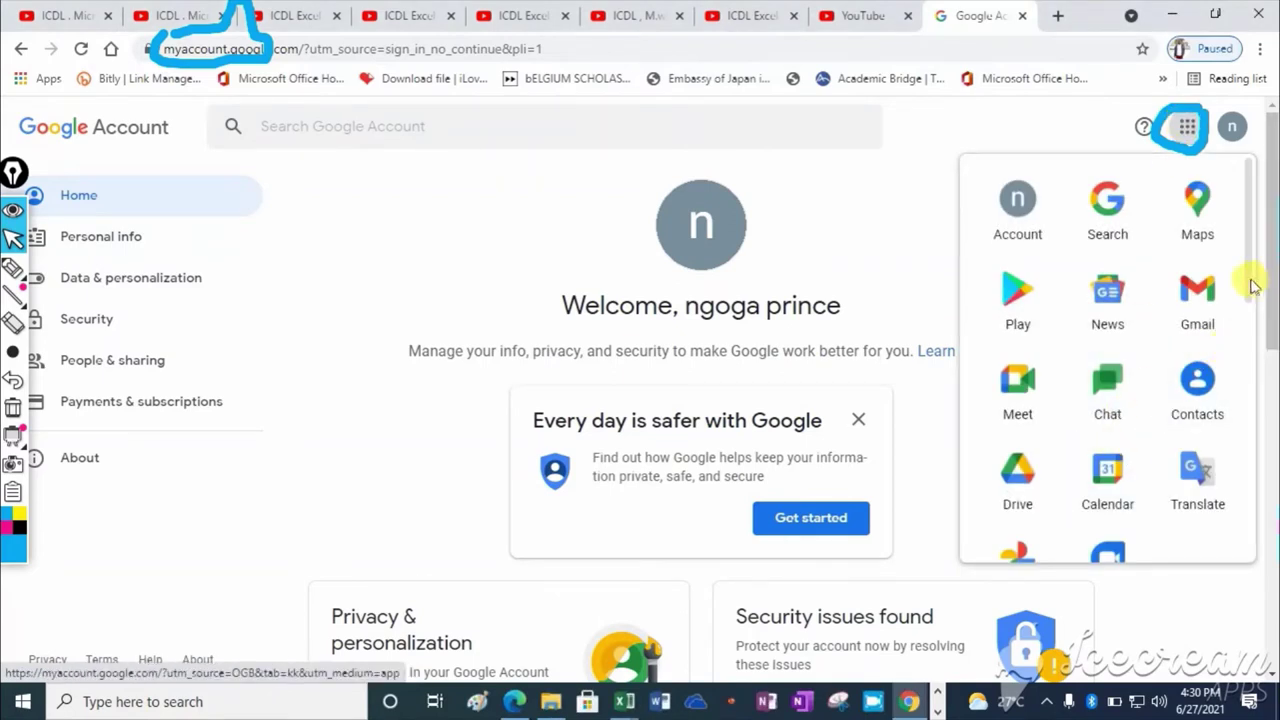
left_click_drag(1250, 287, 1250, 318)
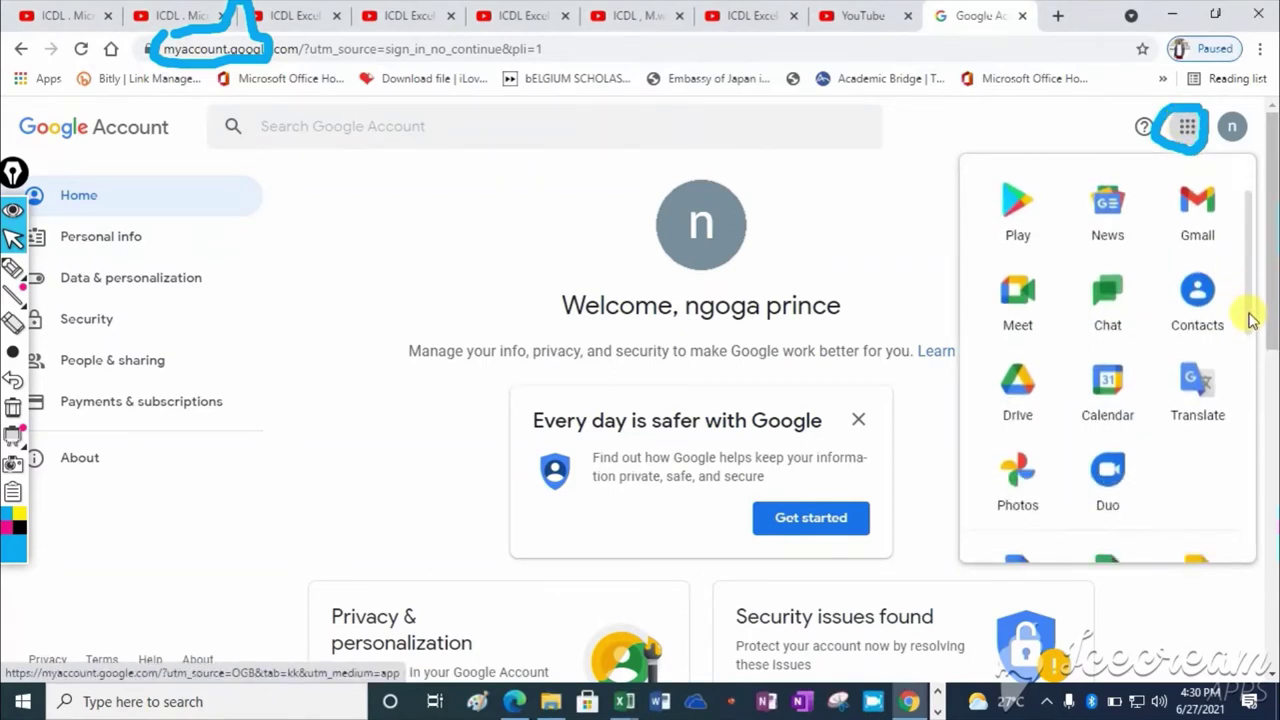
- Zoom the page to 110% and reopen the Google apps list
left_click(1259, 48)
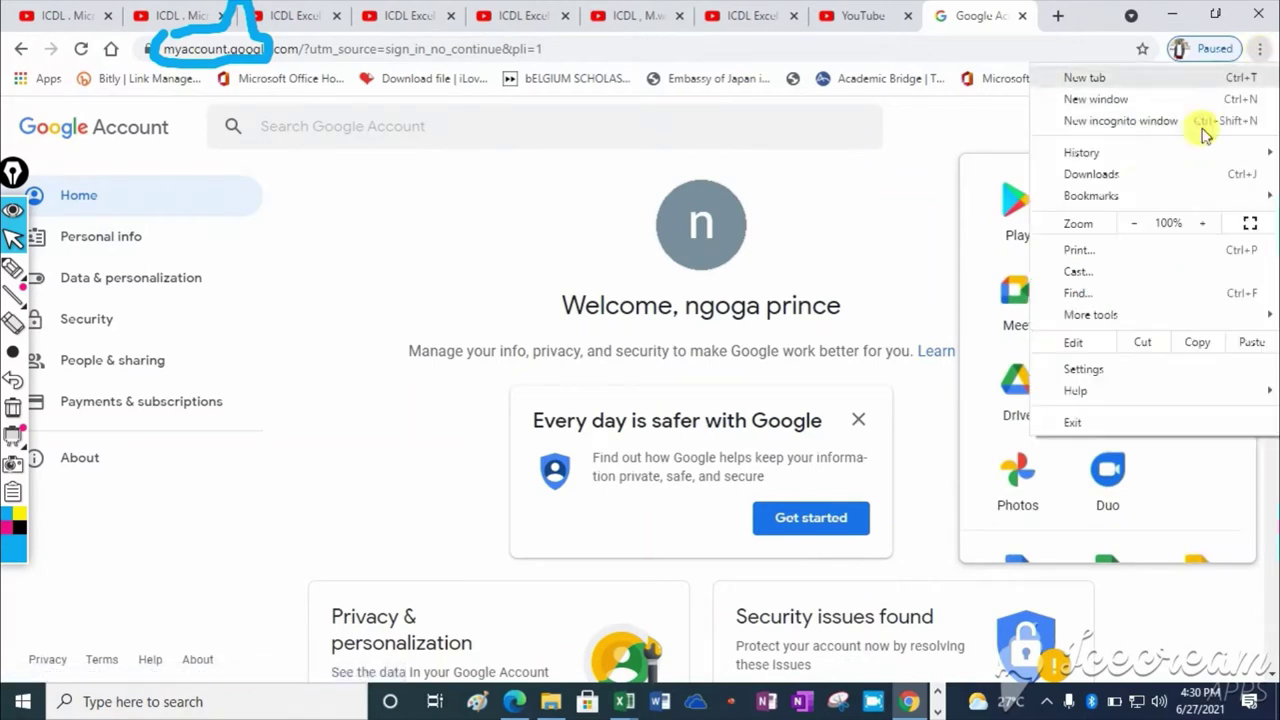
left_click(1205, 224)
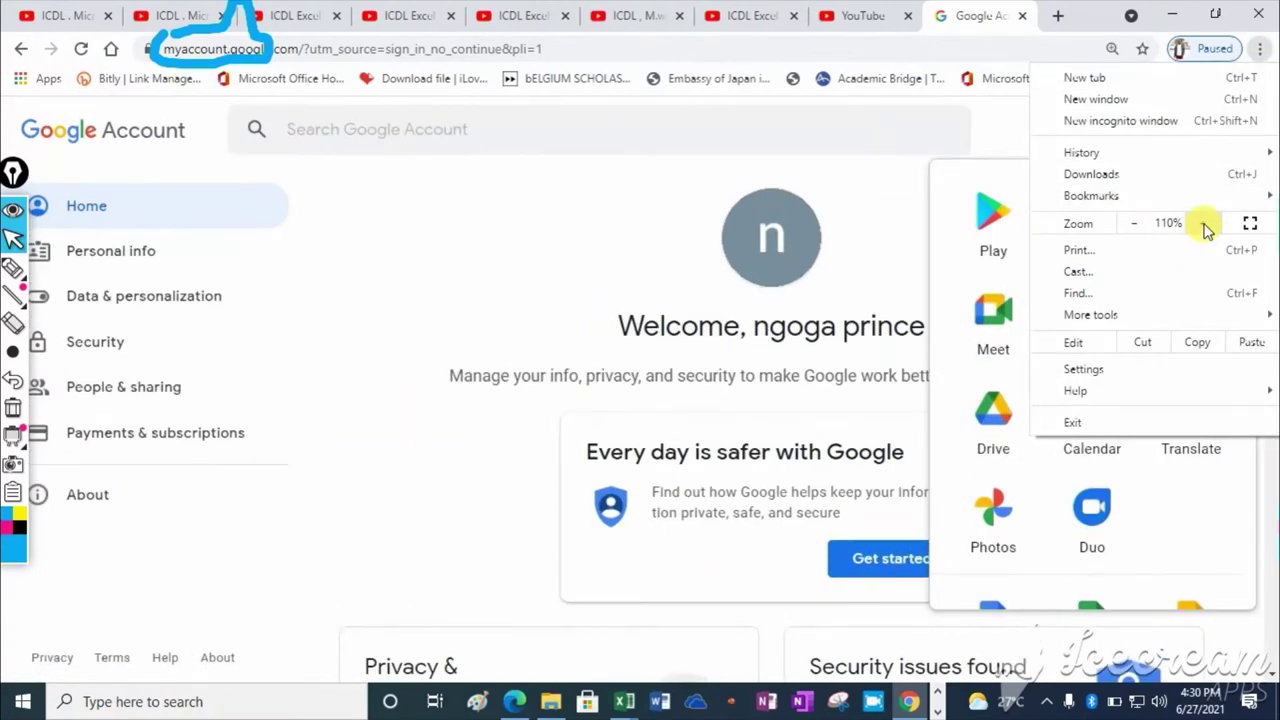
left_click(868, 170)
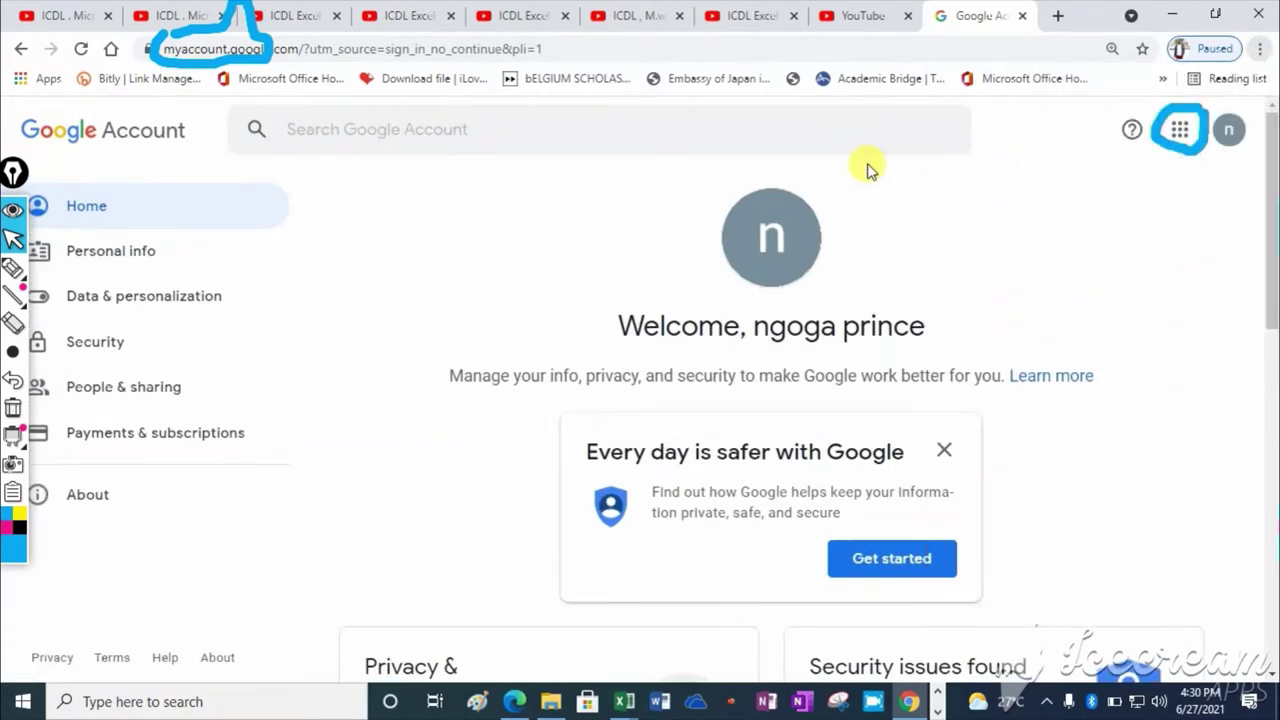
left_click(1178, 132)
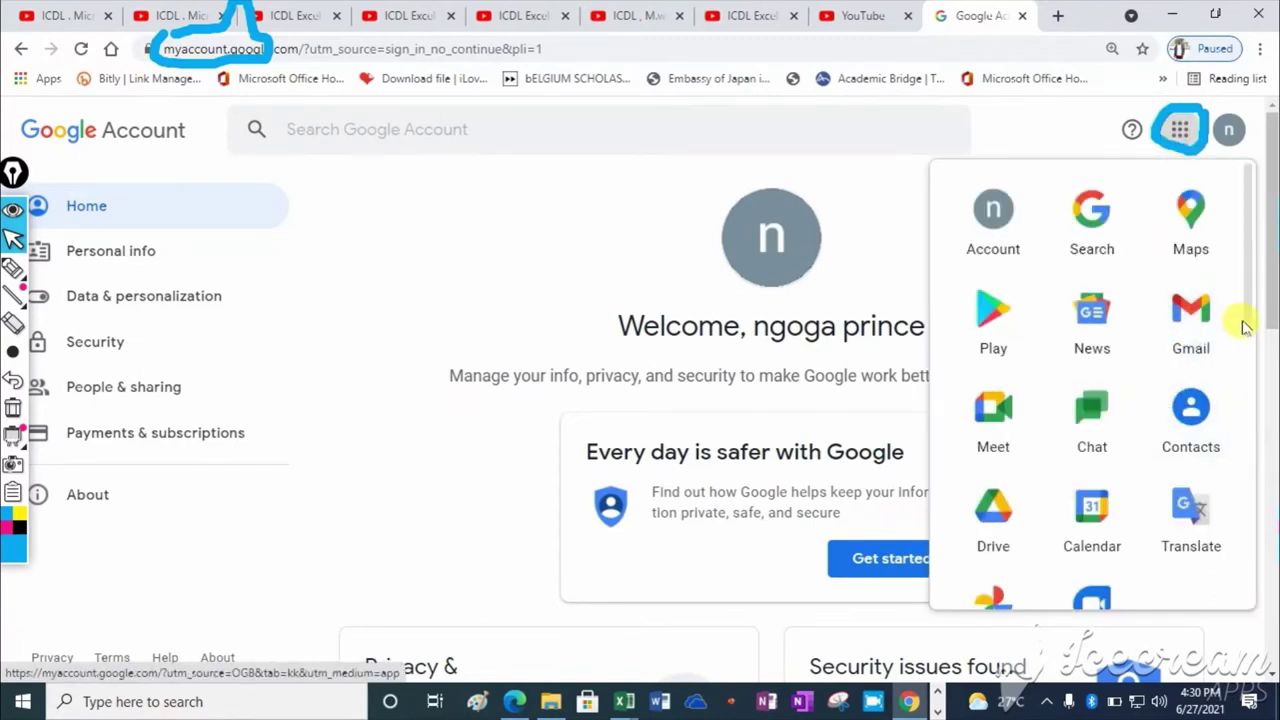
left_click_drag(1248, 306, 1250, 452)
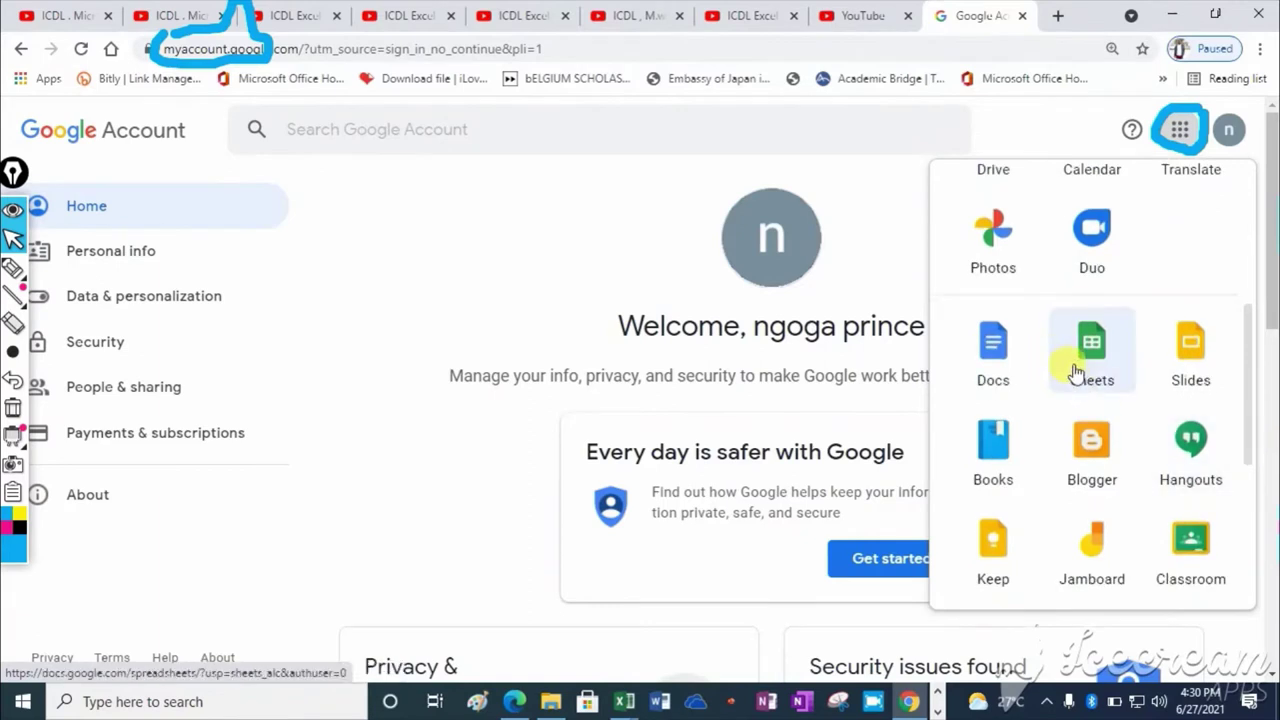
- Scroll the reopened apps list down to show Docs, Sheets and Slides
mouse_move(13, 295)
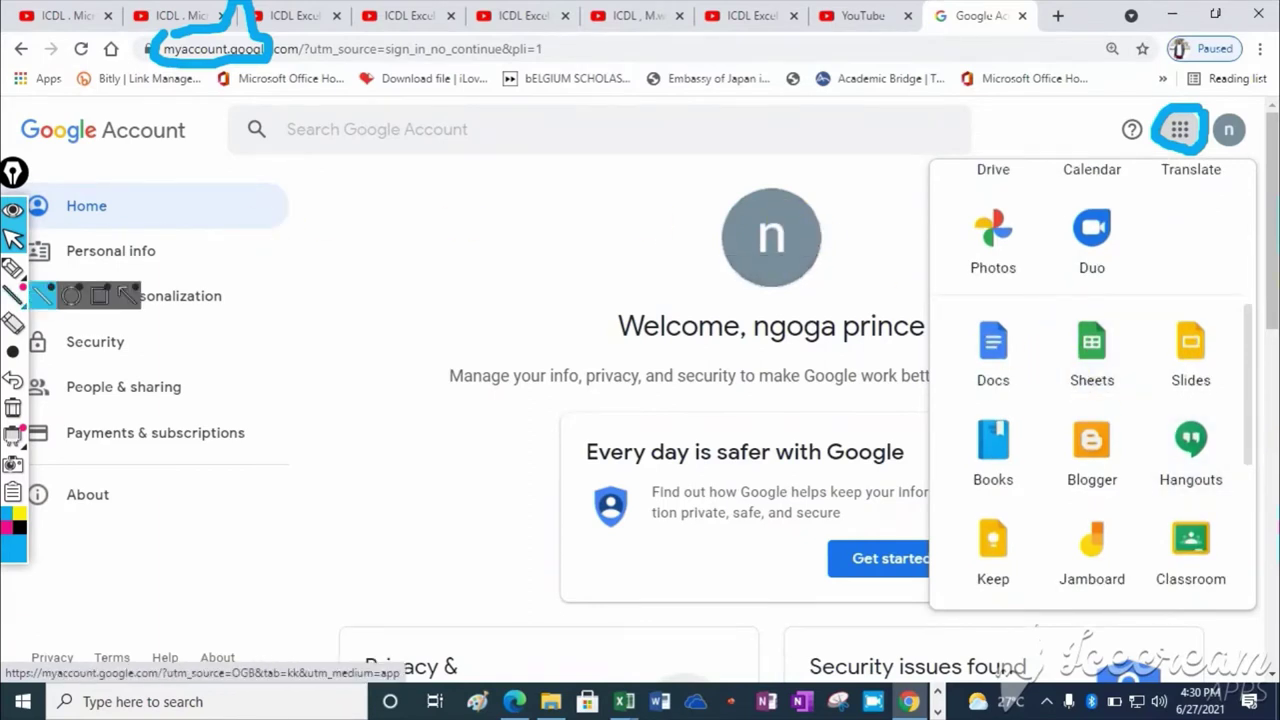
left_click(13, 268)
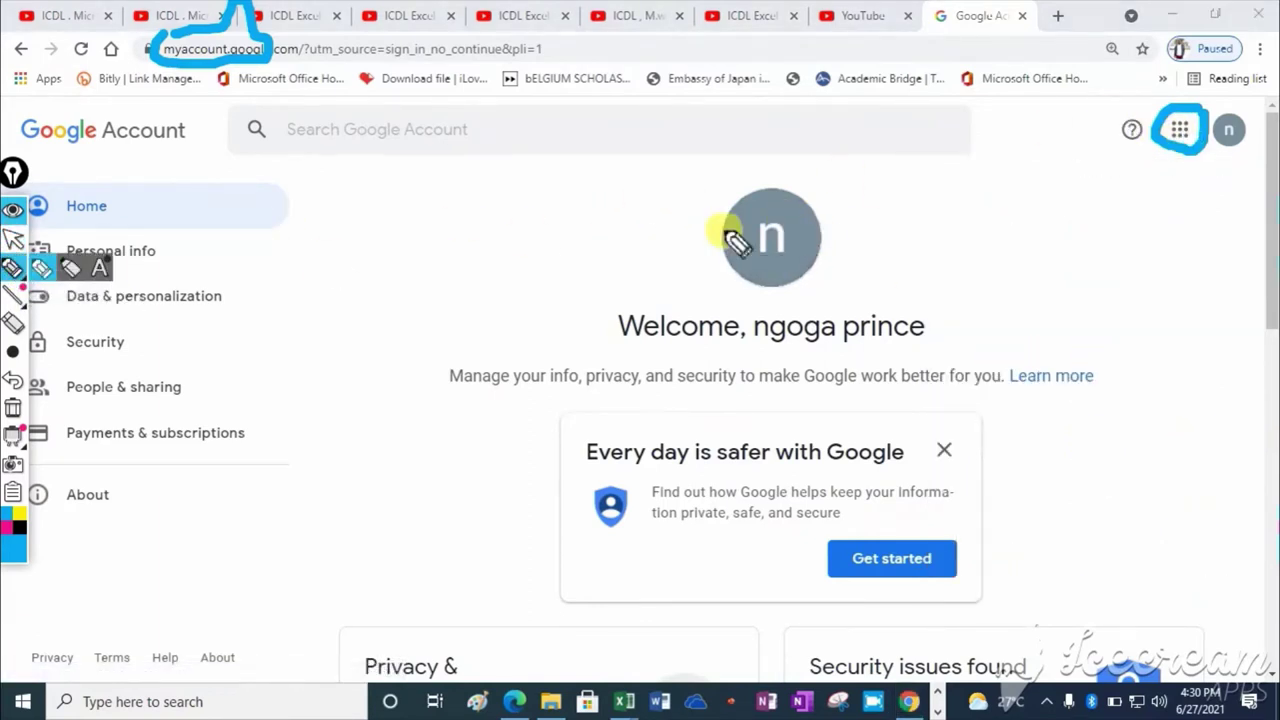
left_click(13, 243)
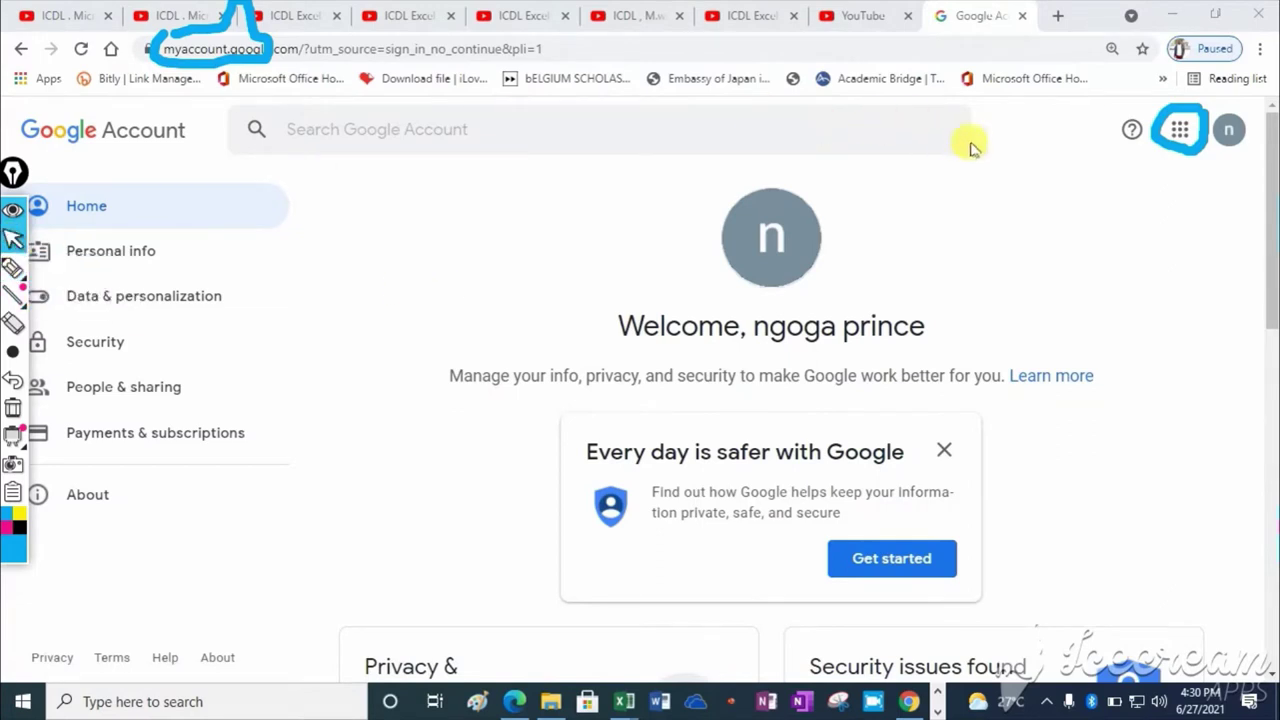
left_click(1181, 136)
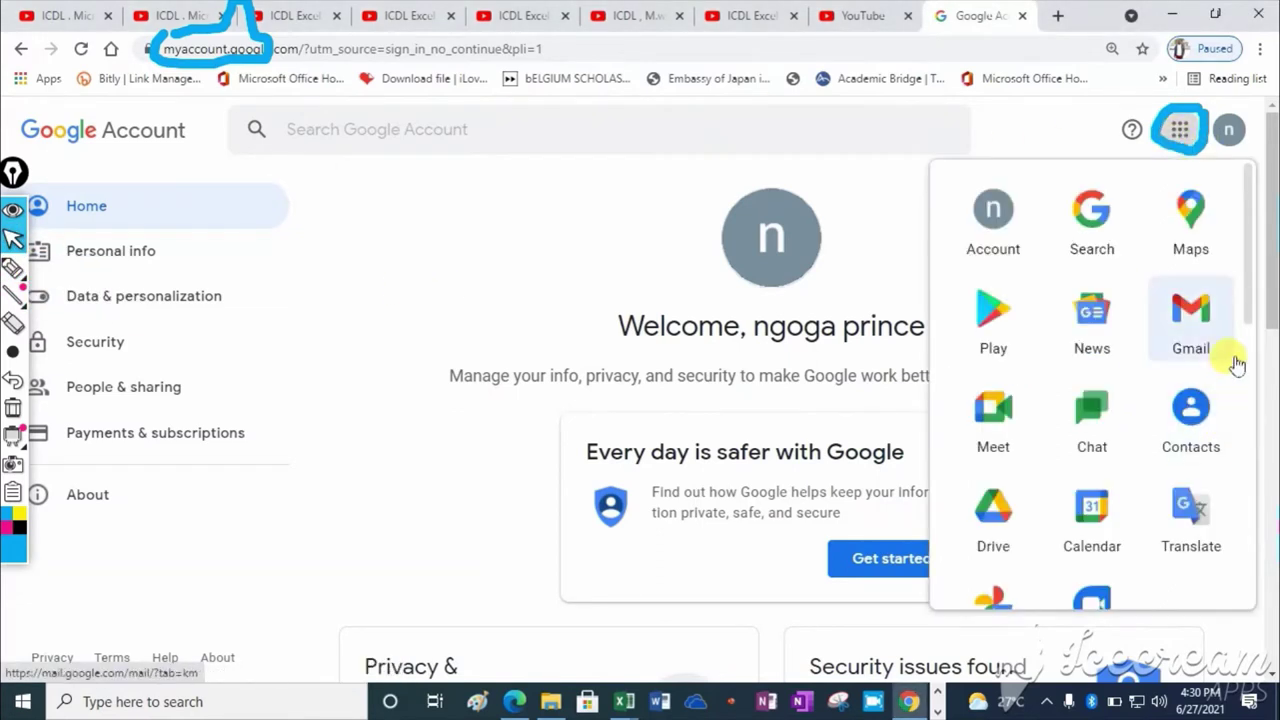
left_click_drag(1248, 318, 1246, 450)
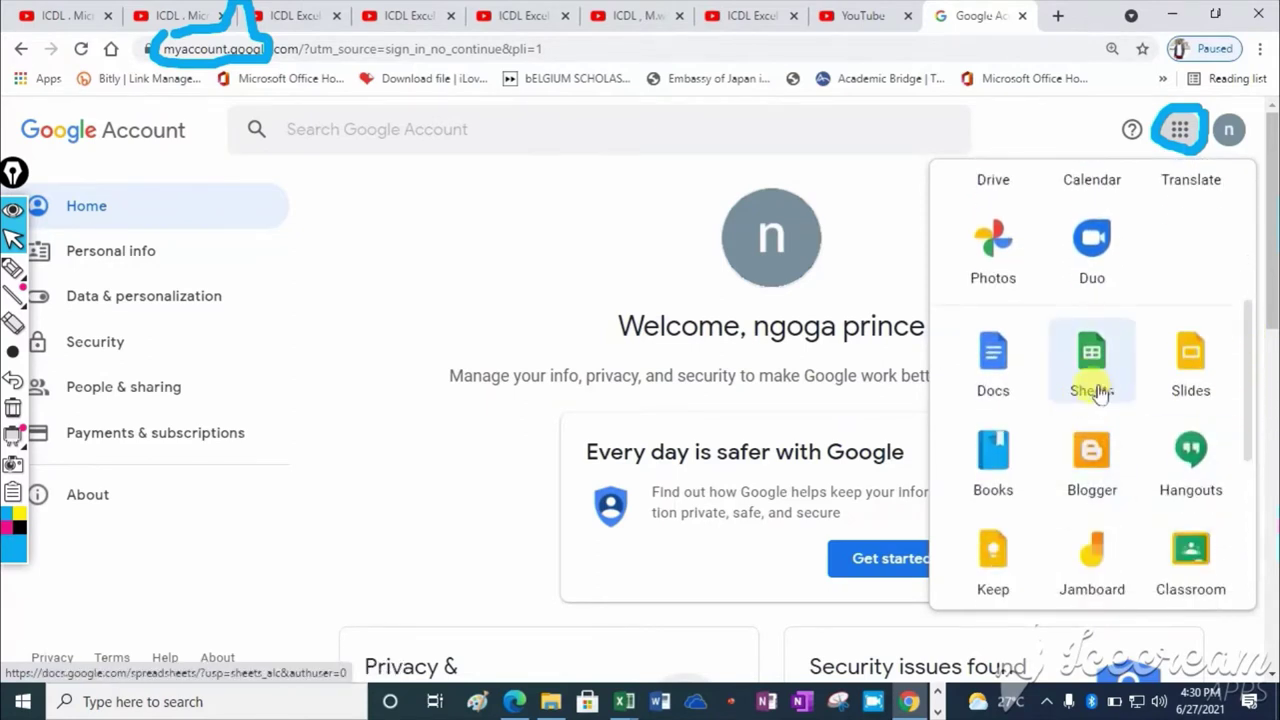
- Launch Google Sheets, dismiss the welcome message, and choose the Blank spreadsheet tile
left_click(1092, 393)
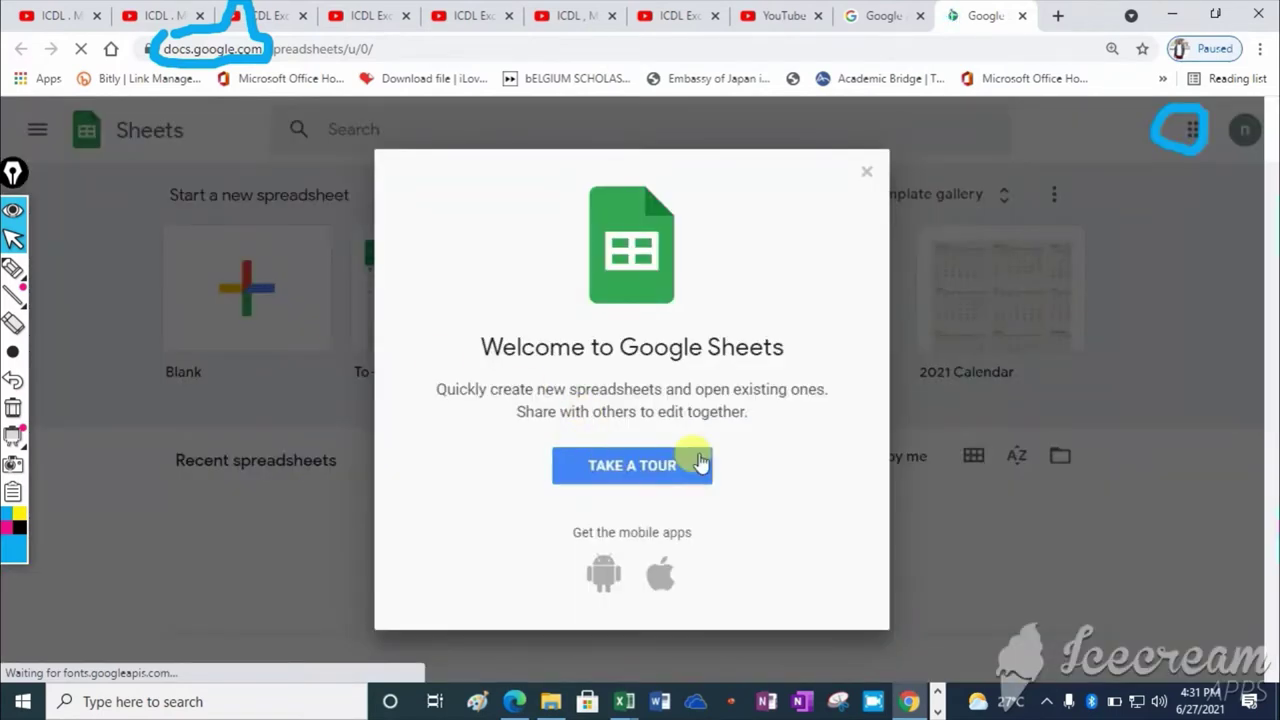
left_click(653, 472)
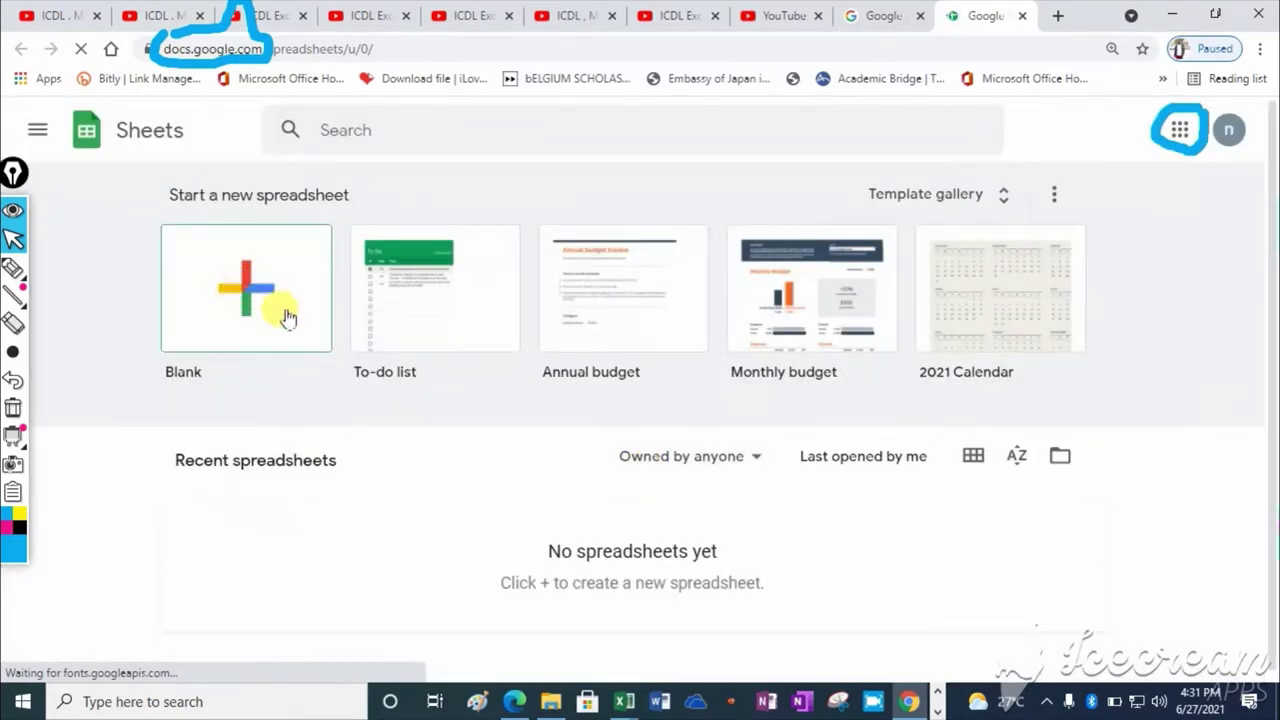
left_click(13, 267)
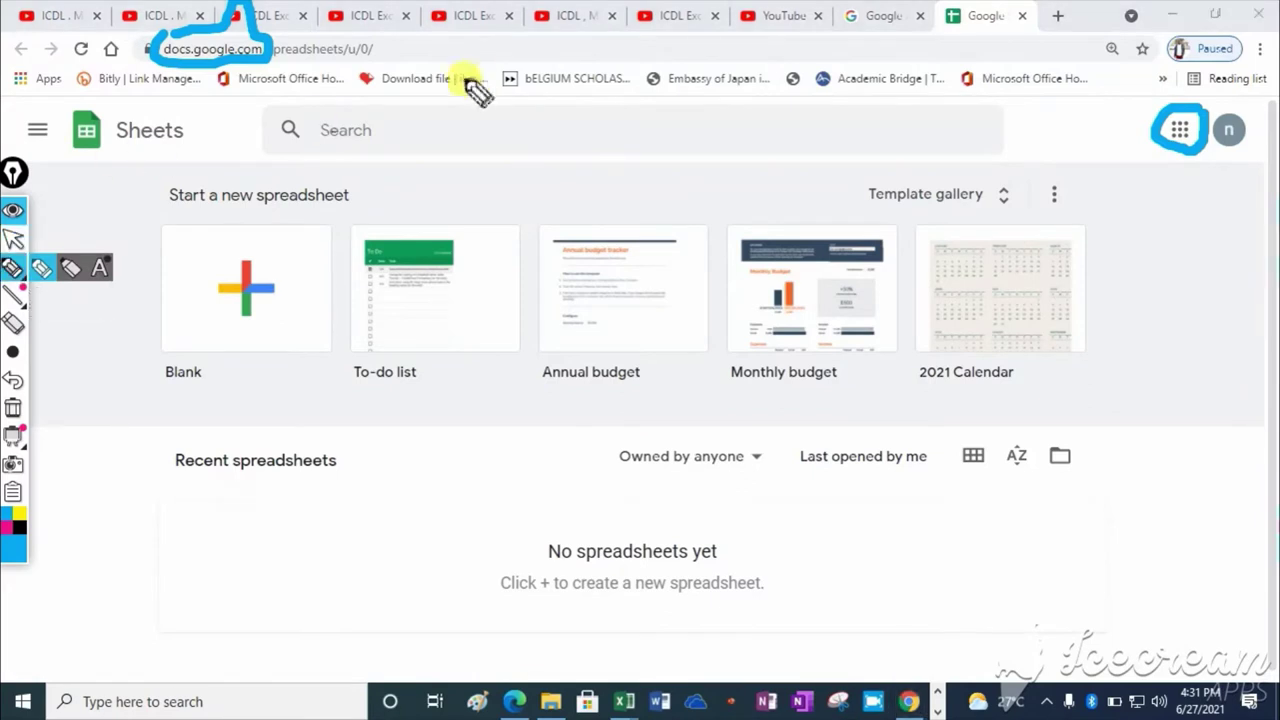
left_click_drag(268, 245, 300, 274)
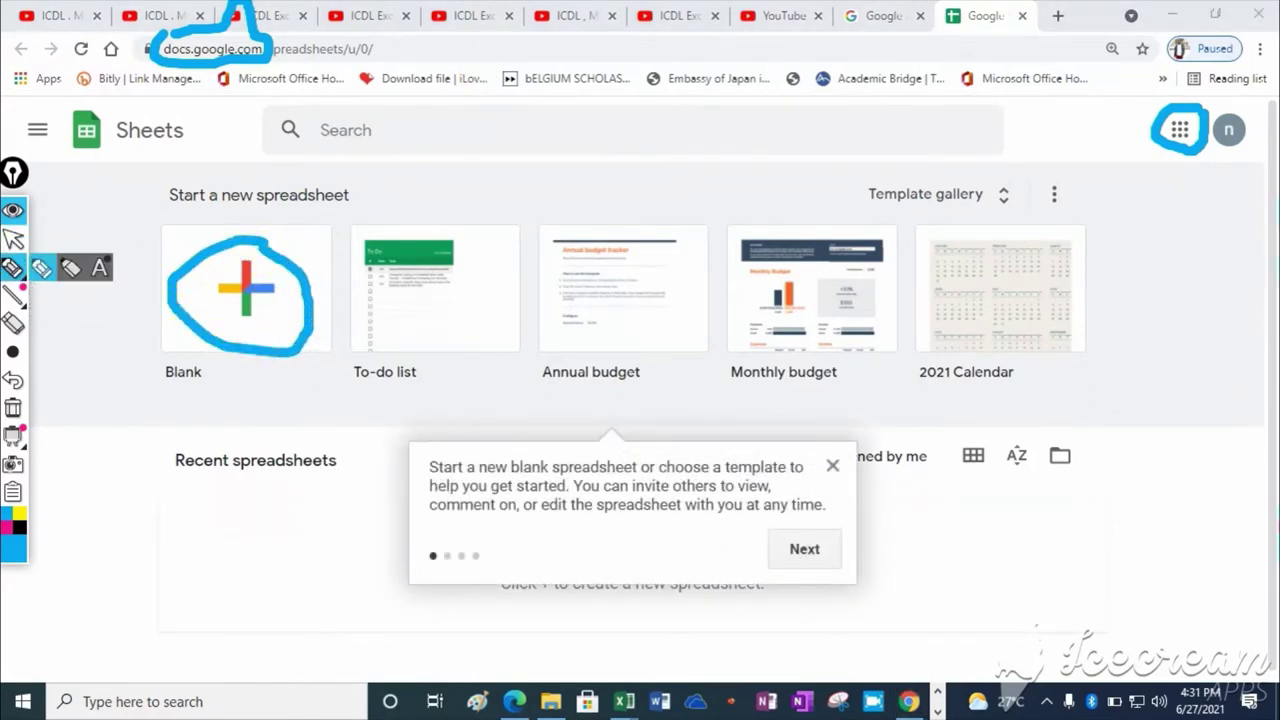
left_click(13, 240)
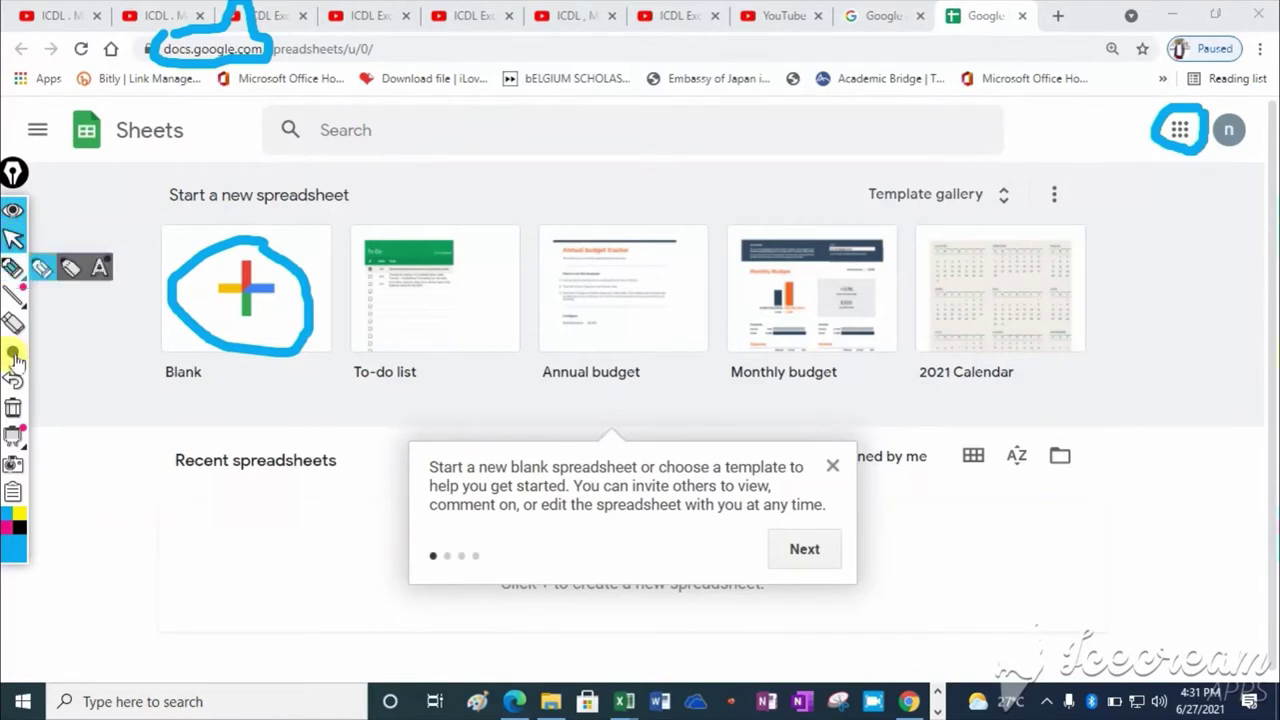
left_click(262, 291)
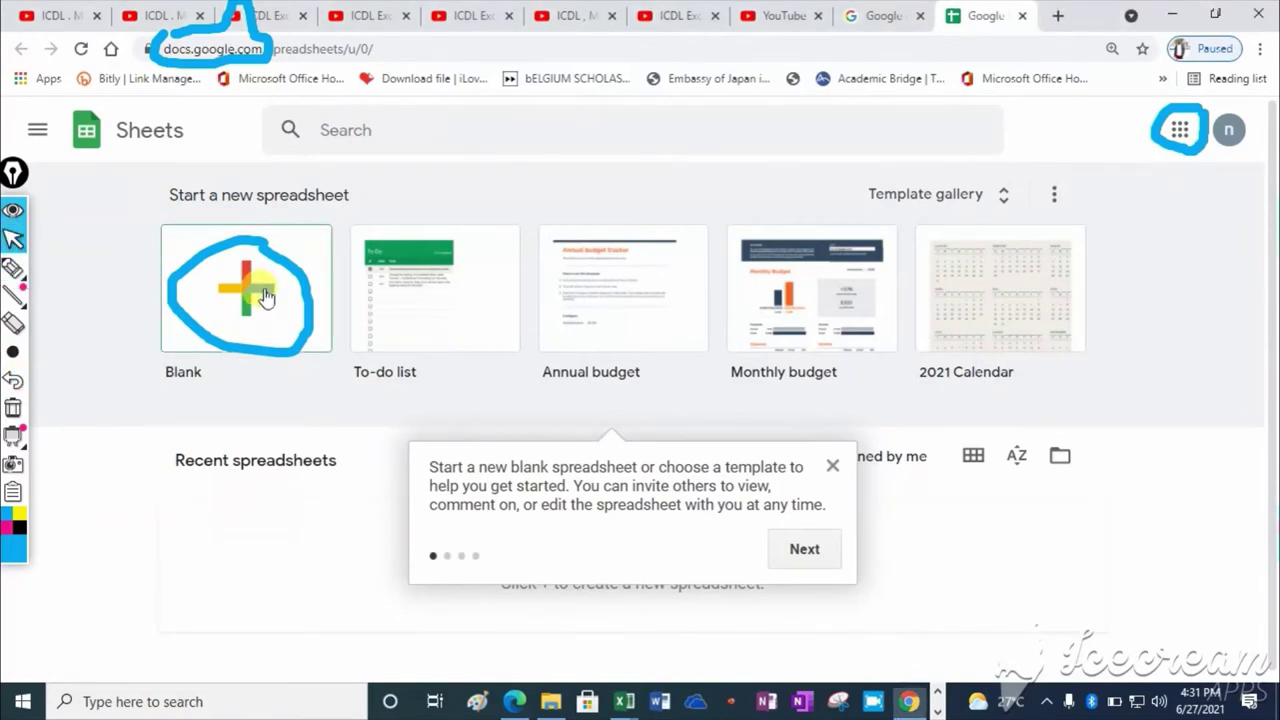
- Wait for the blank 'Untitled spreadsheet' with Sheet1 to finish loading
left_click(15, 410)
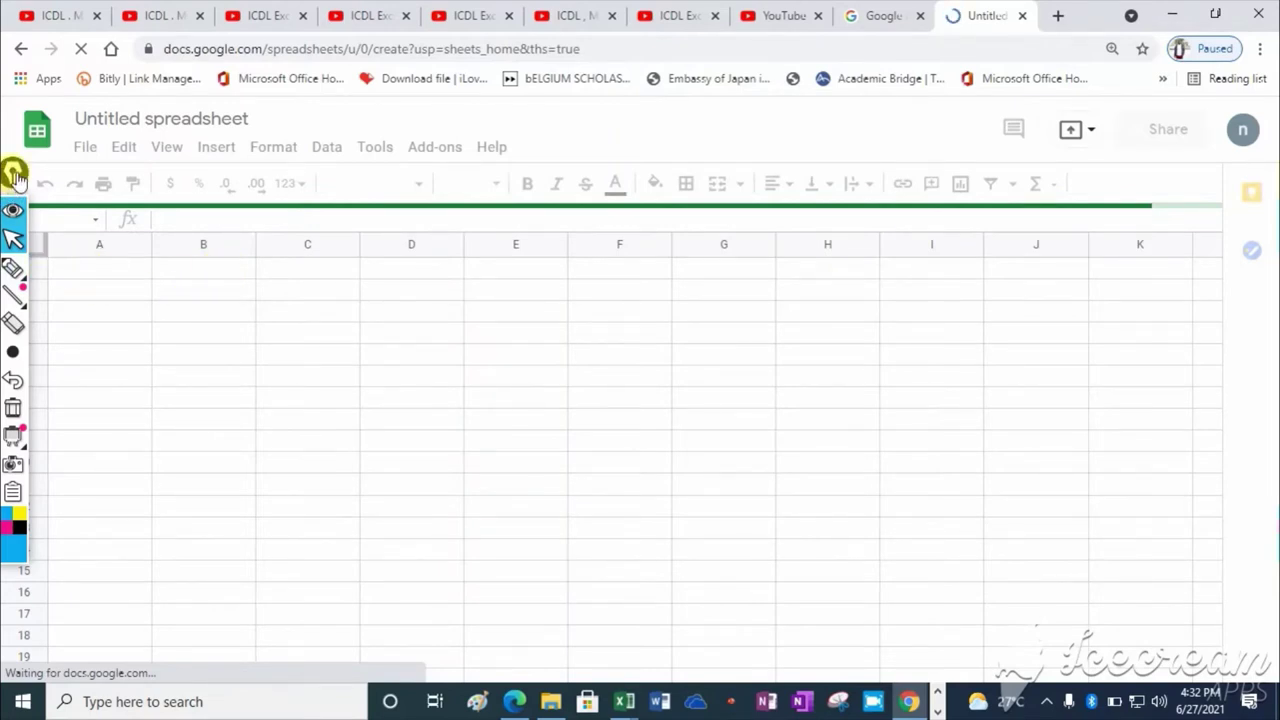
mouse_move(13, 172)
left_mouse_down()
mouse_move(1118, 268)
mouse_move(1266, 254)
left_mouse_up()
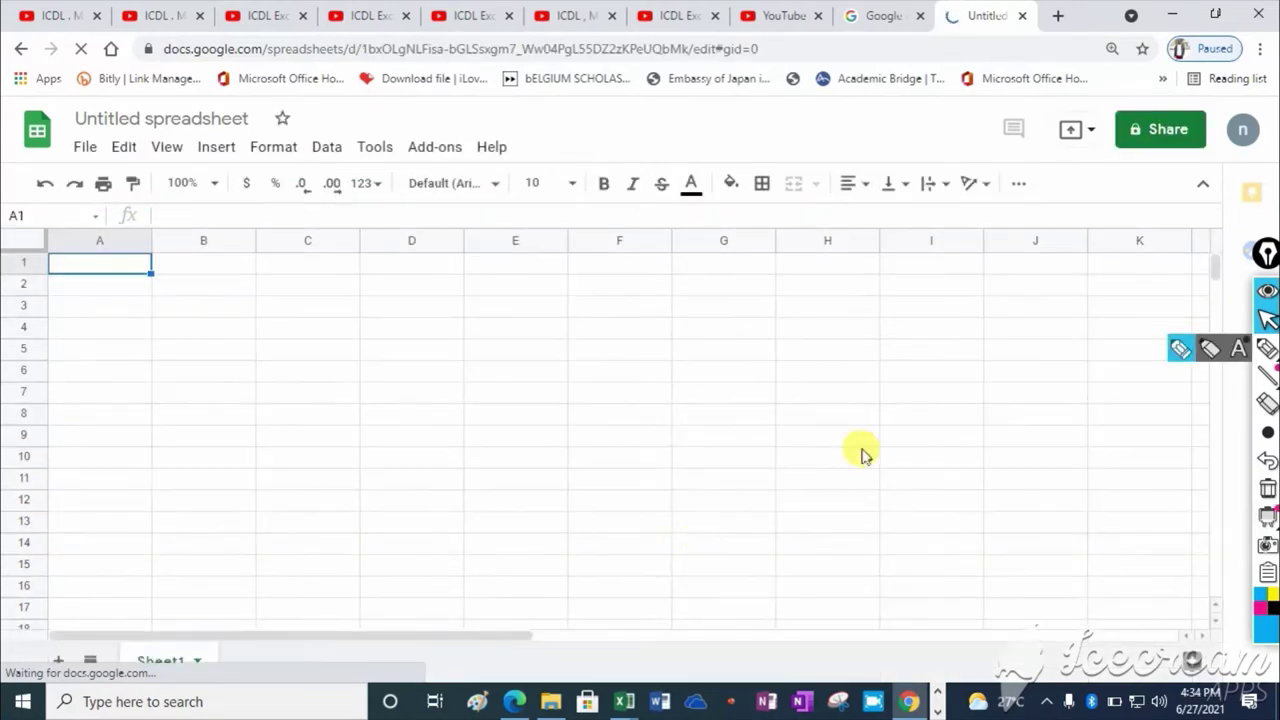
- Select cell A3 in the empty spreadsheet and bring up its Cut/Copy/Paste menu
left_click(1268, 350)
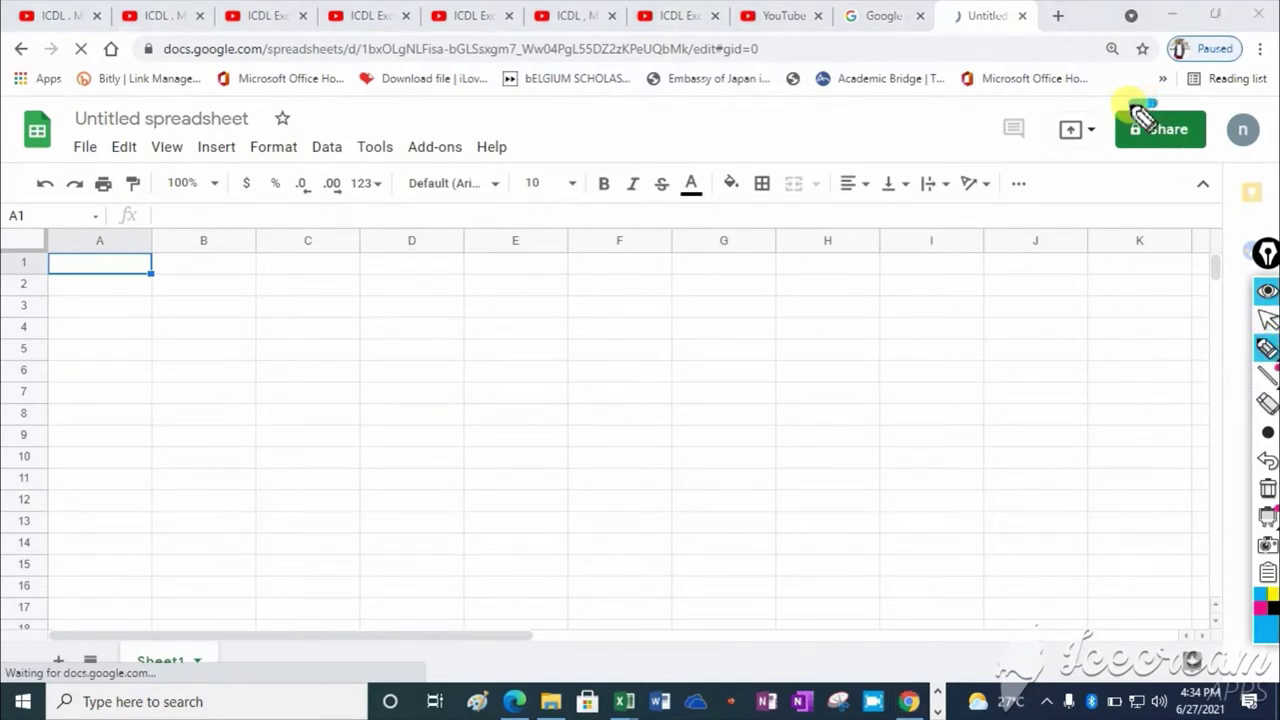
mouse_move(1140, 112)
left_mouse_down()
mouse_move(1164, 166)
mouse_move(1216, 132)
mouse_move(1160, 103)
left_mouse_up()
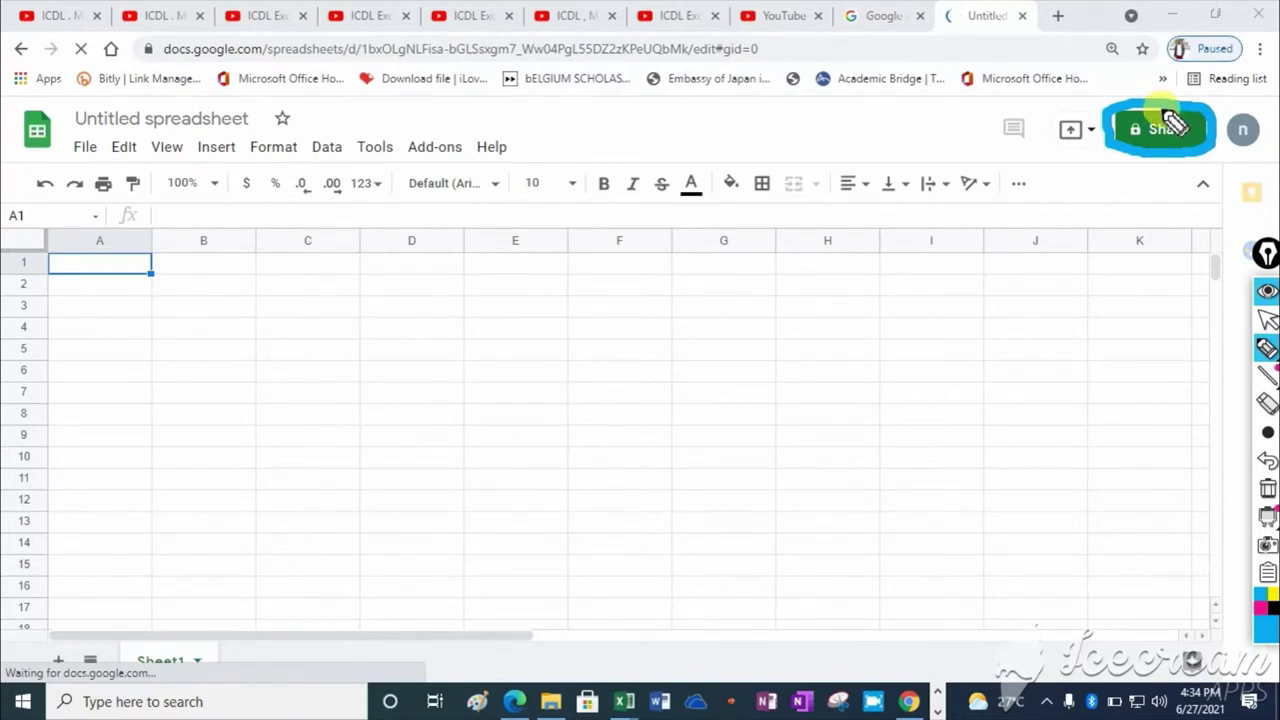
left_click(1268, 318)
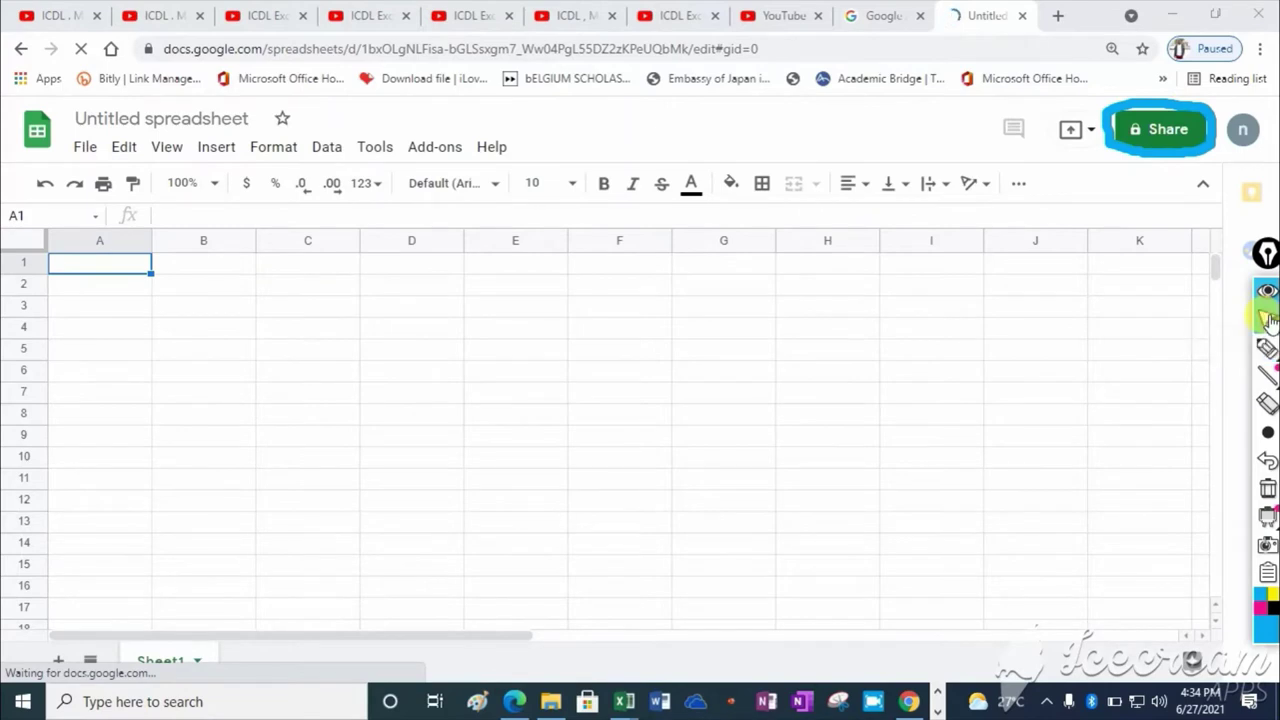
left_click(108, 291)
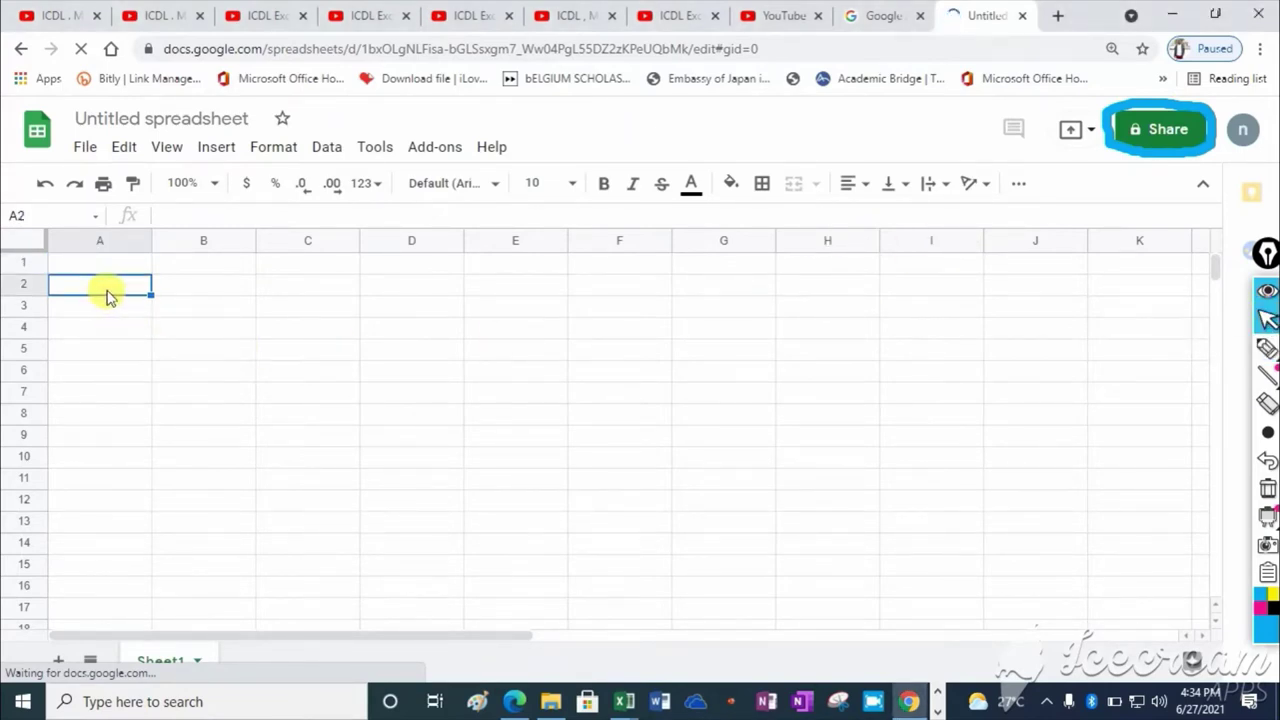
left_click(116, 312)
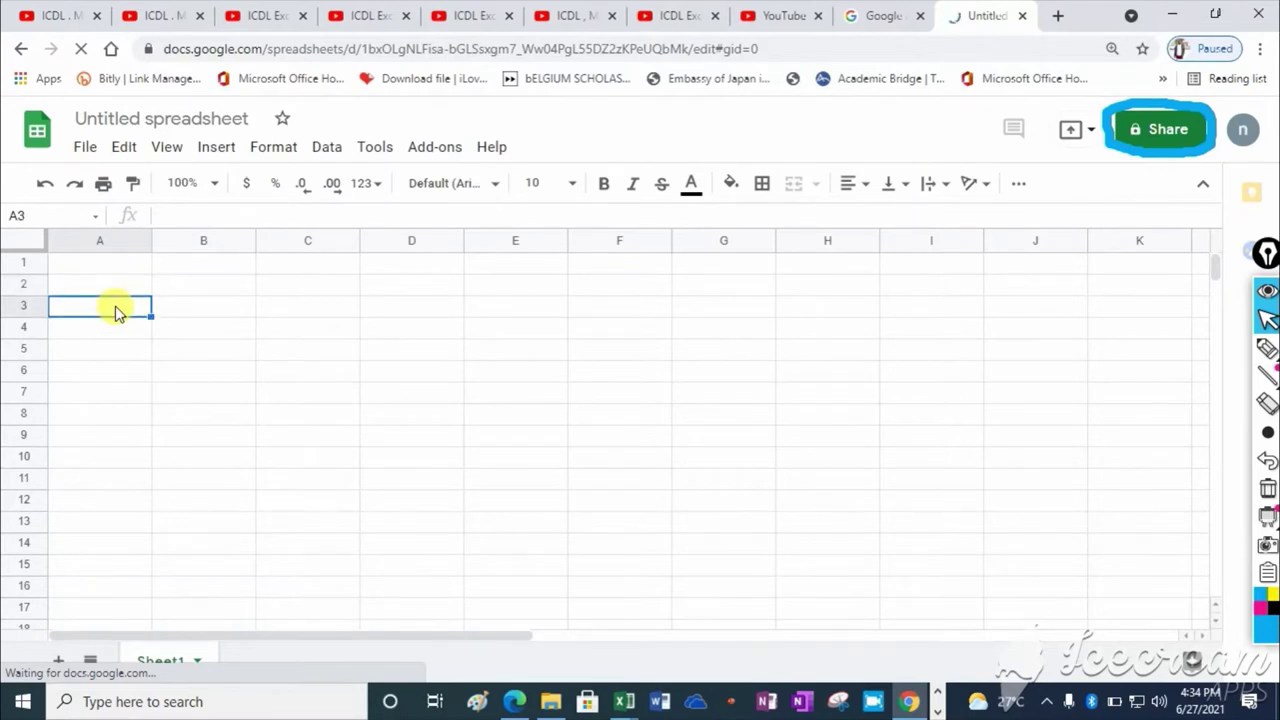
right_click(116, 312)
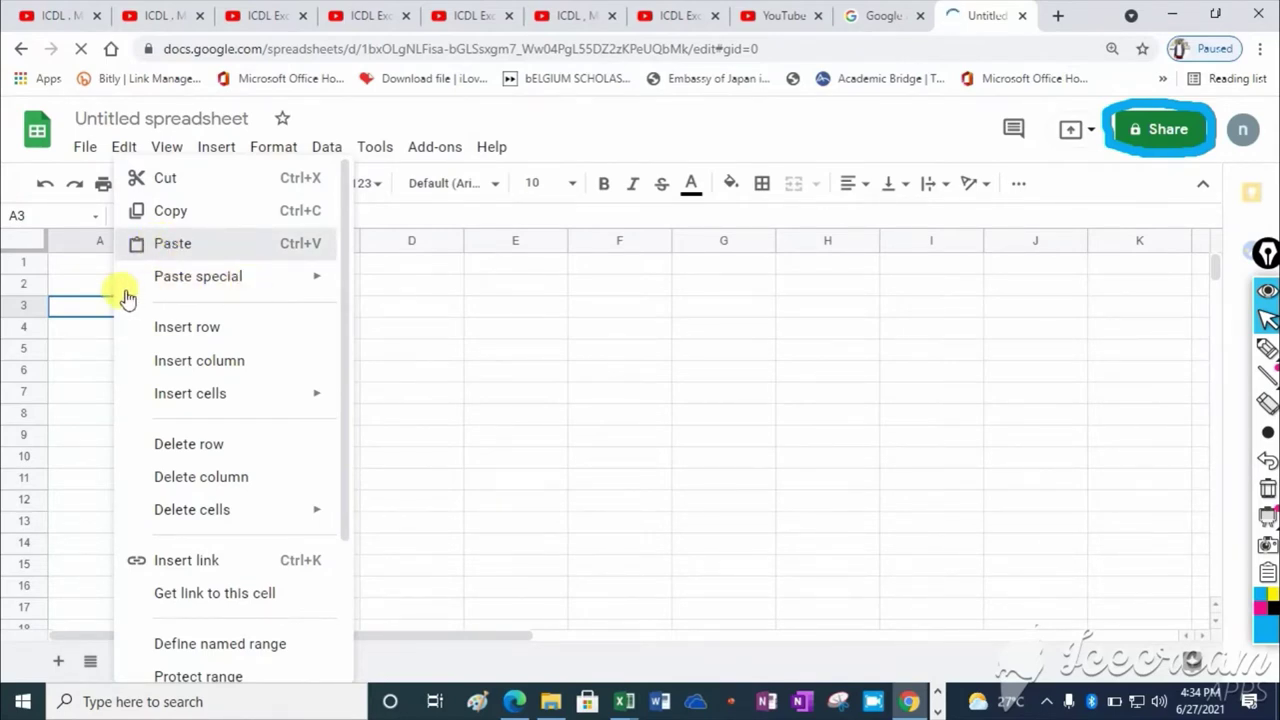
- Paste the teacher table at A3 and narrow column A holding the NO numbers
key("ctrl+v")
left_click(520, 316)
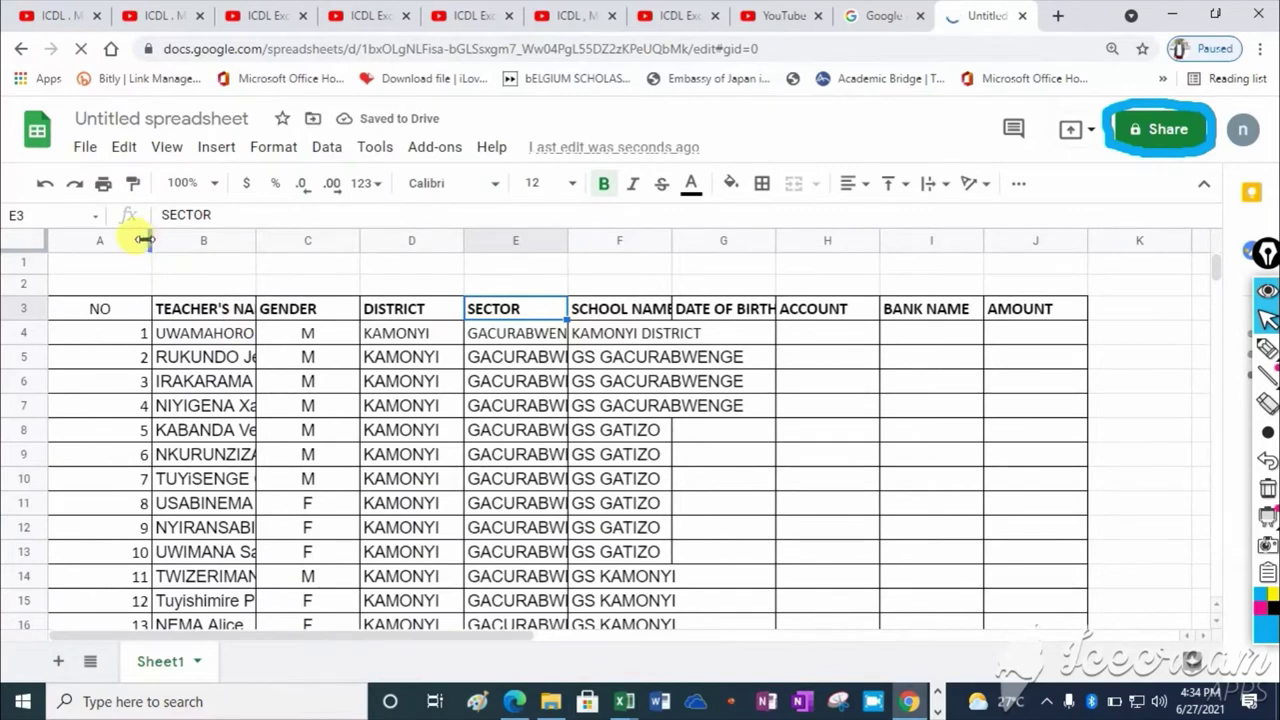
left_click_drag(150, 243, 108, 245)
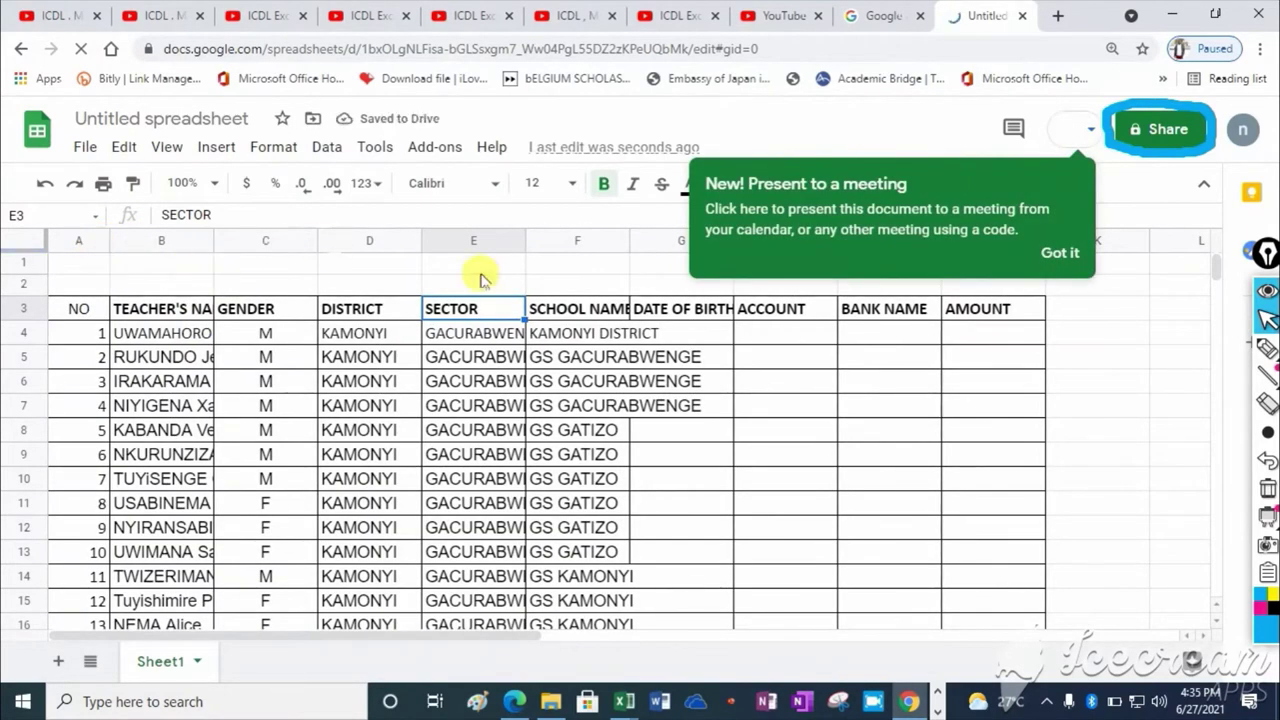
left_click(1061, 253)
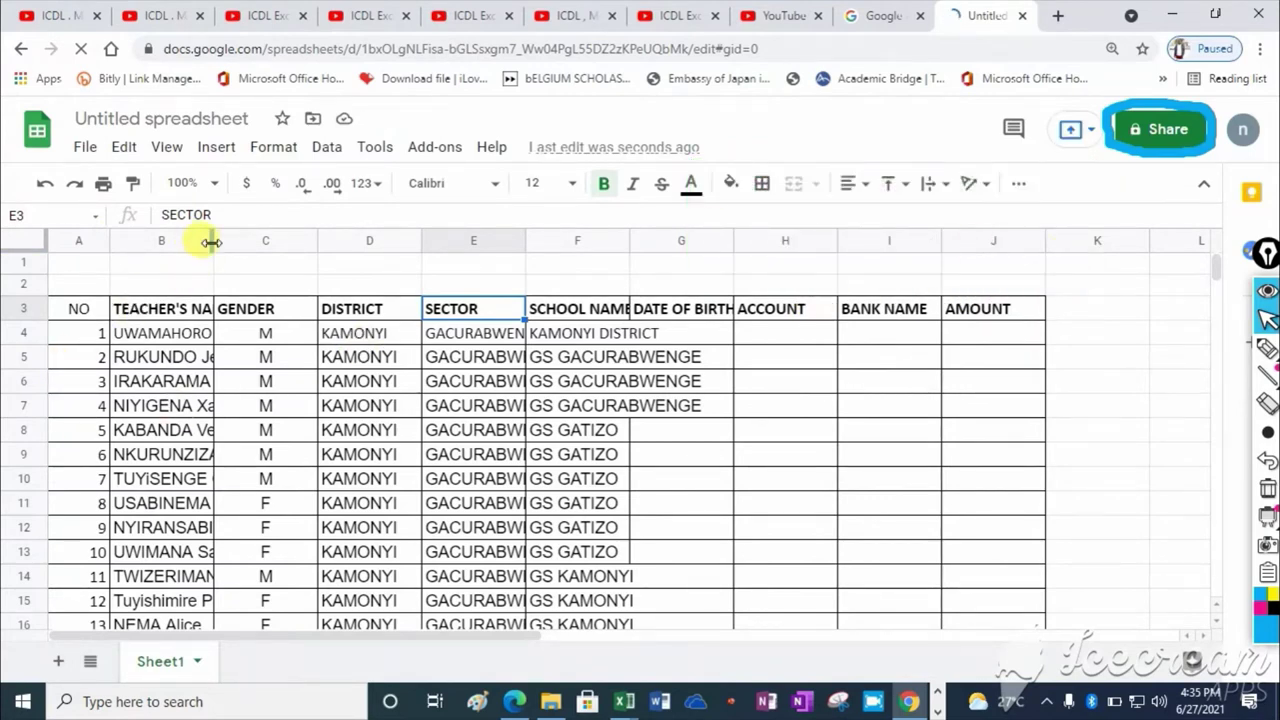
- Widen column B for full teacher names and narrow the GENDER and DISTRICT columns
left_click_drag(213, 242, 328, 242)
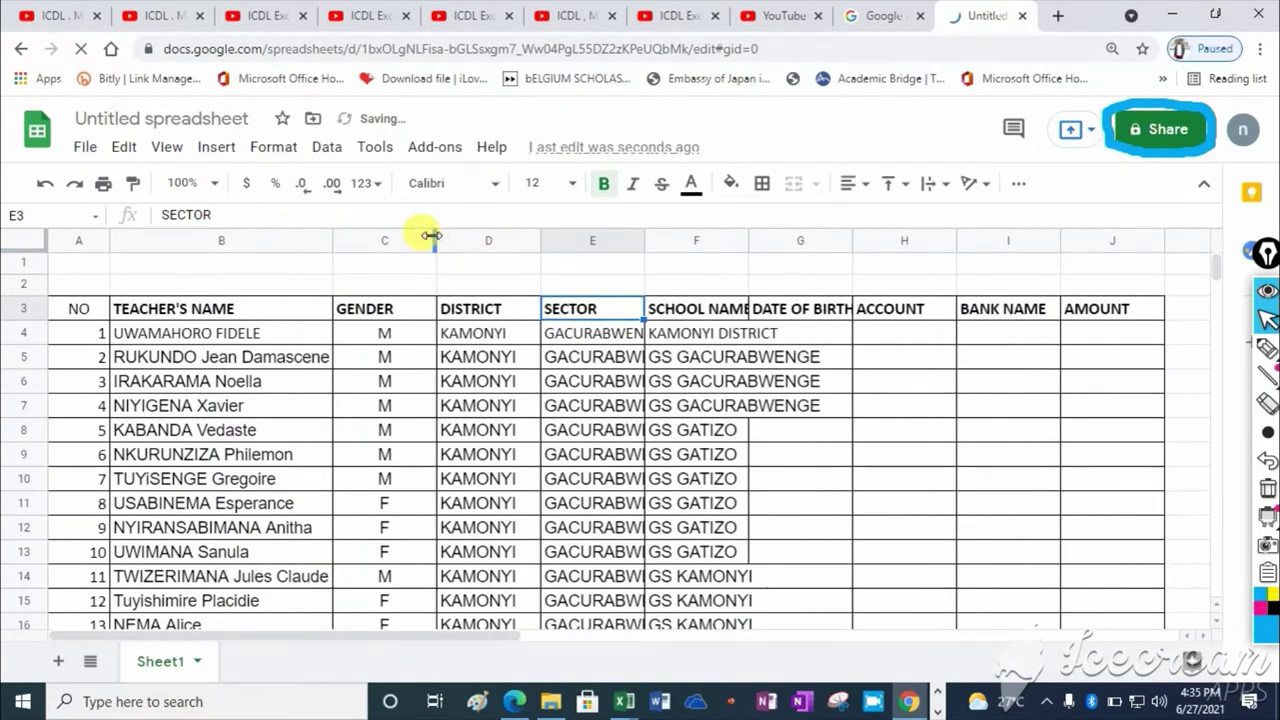
left_click_drag(431, 235, 410, 238)
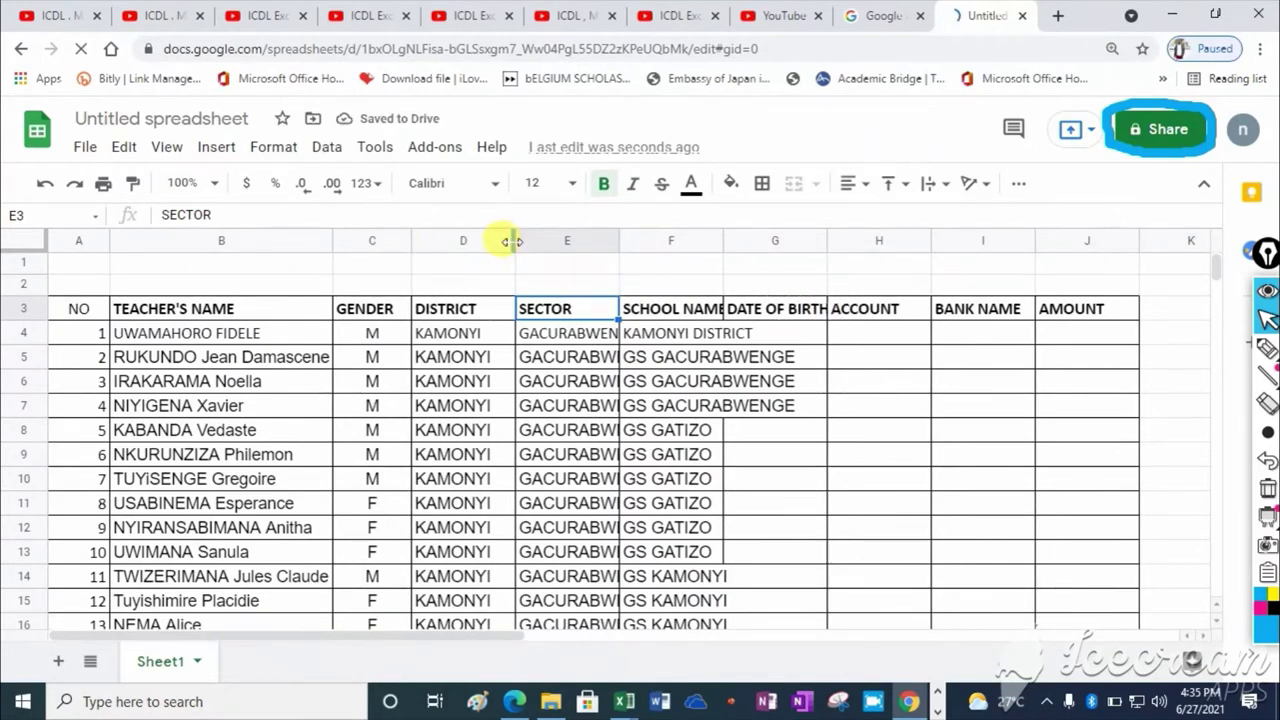
left_click_drag(511, 241, 498, 241)
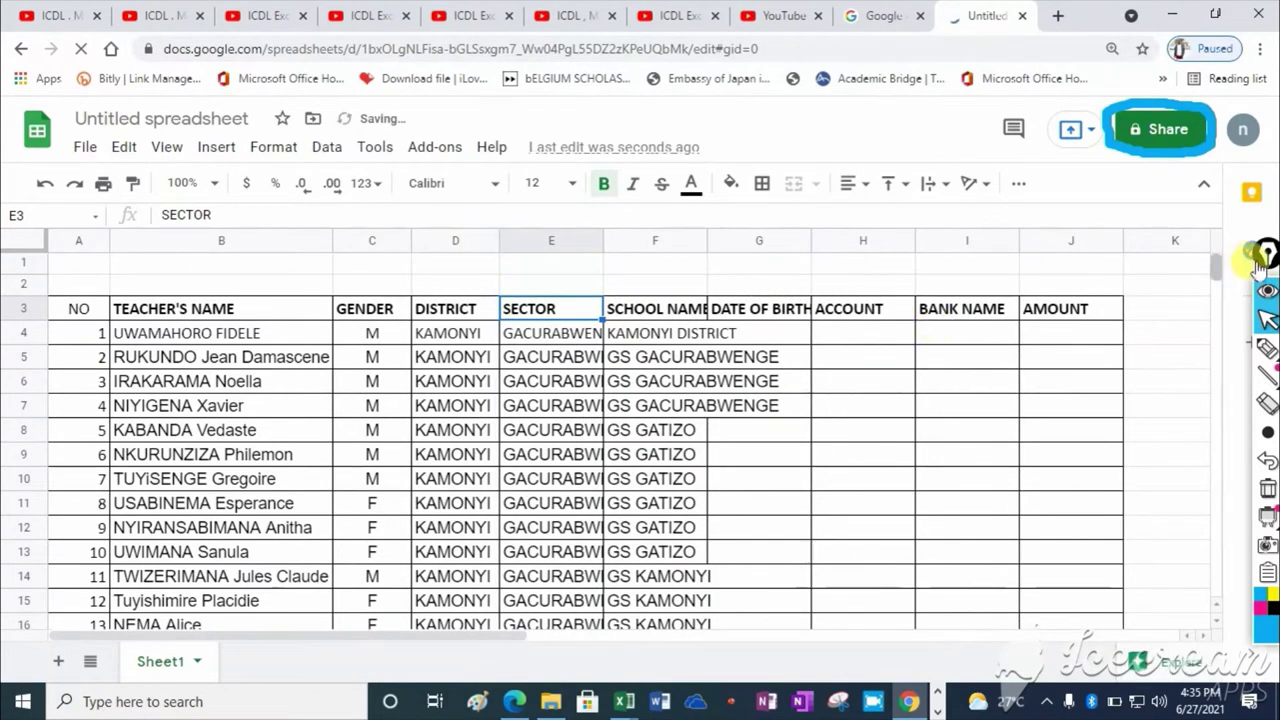
- Widen SCHOOL NAME column F and SECTOR column E until GACURABWENGE fits
scroll(1218, 278, "down", 12)
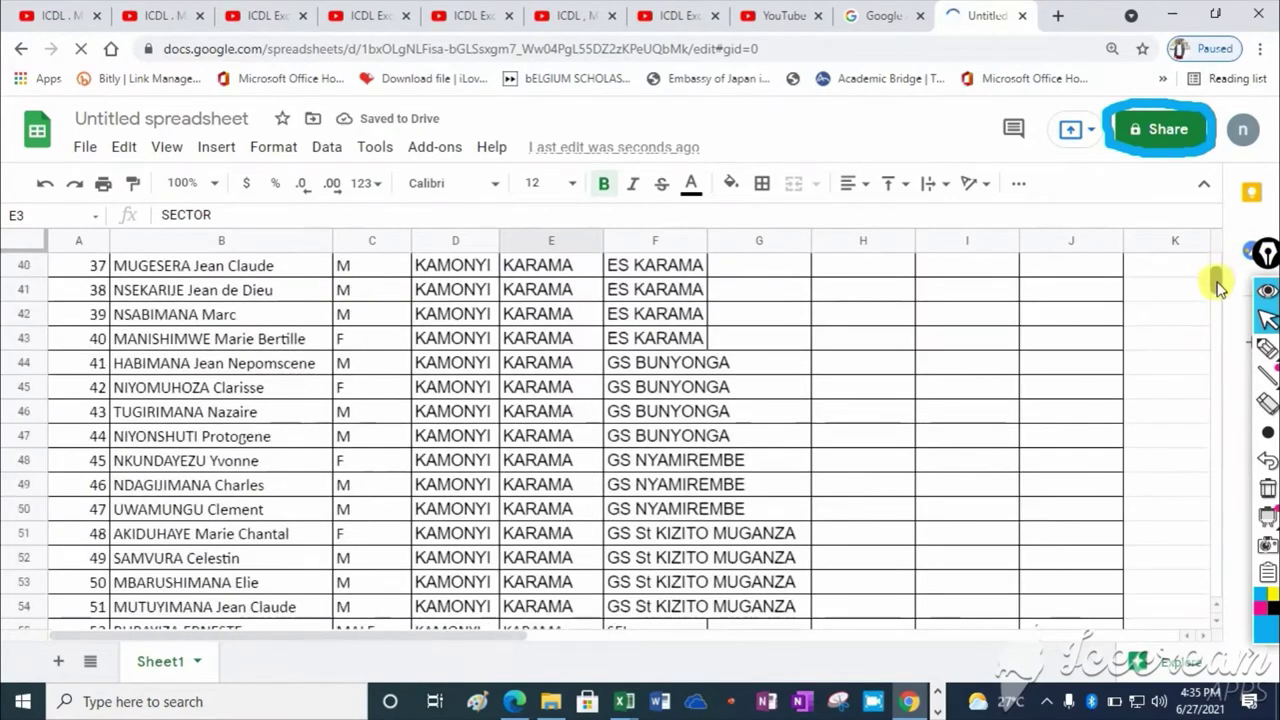
scroll(1218, 278, "up", 2)
scroll(1218, 278, "up", 9)
scroll(1218, 276, "up", 2)
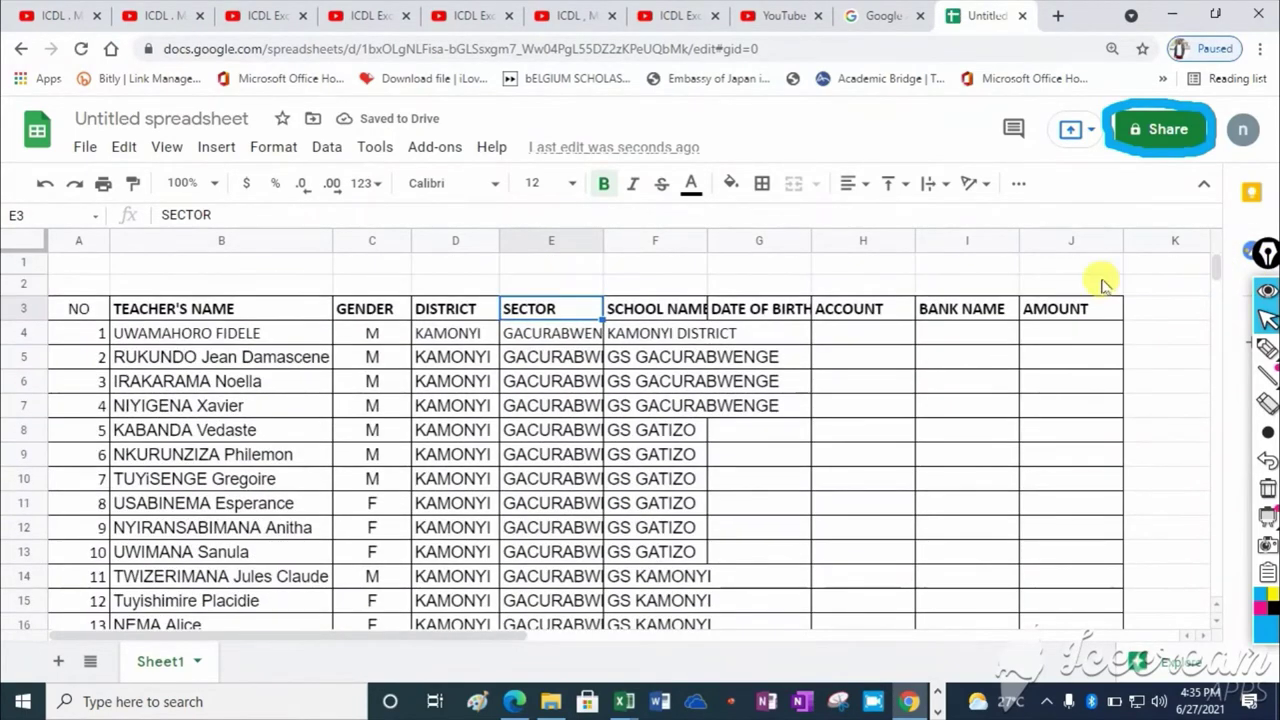
left_click_drag(705, 241, 789, 241)
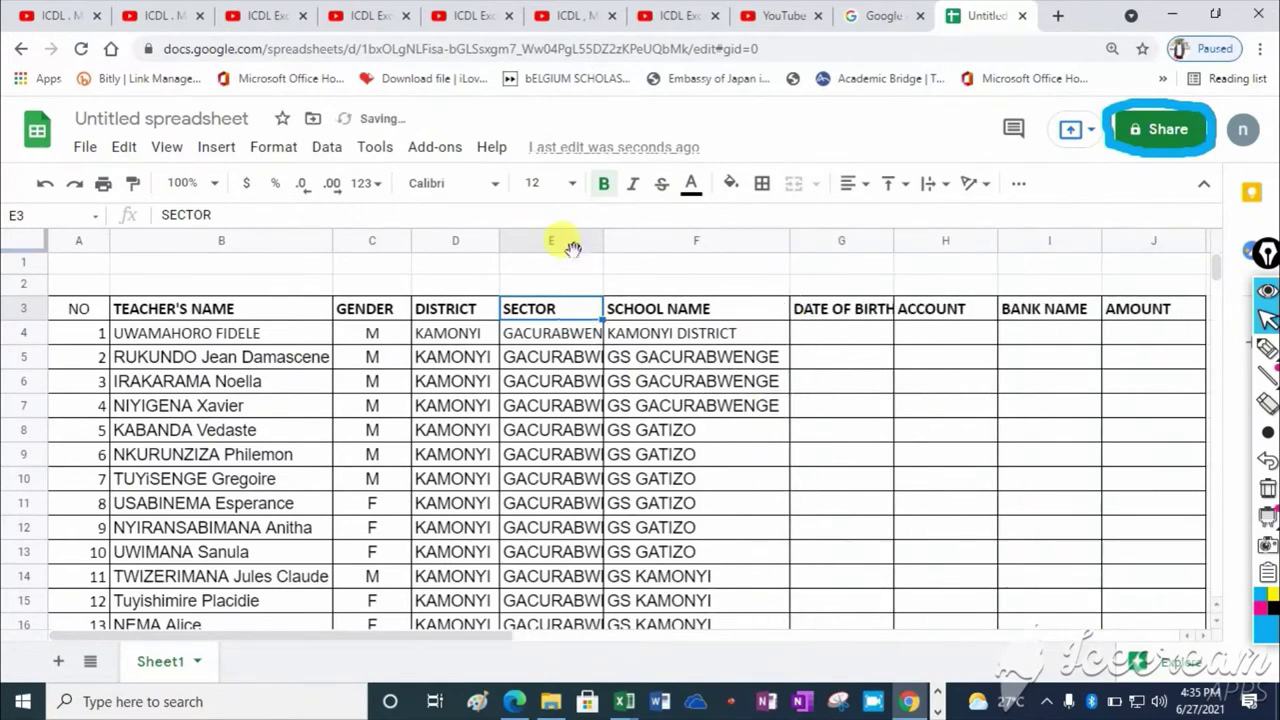
left_click_drag(600, 241, 648, 244)
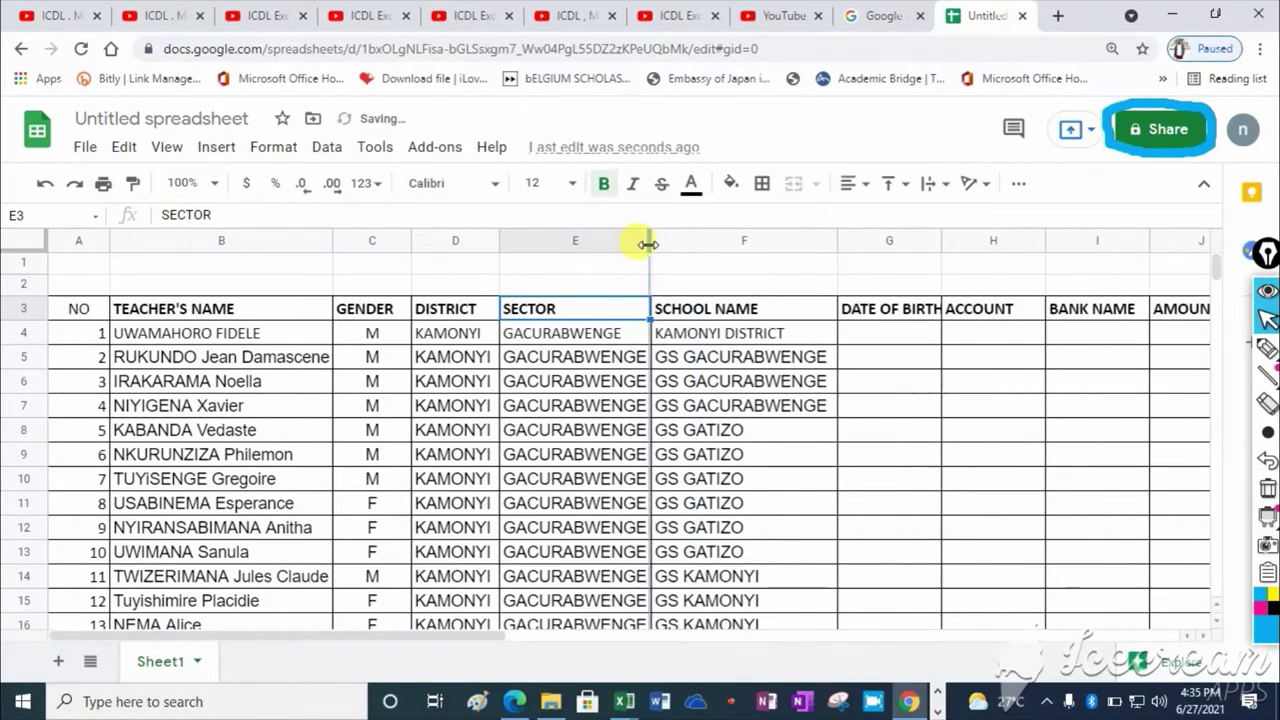
left_click_drag(648, 244, 661, 244)
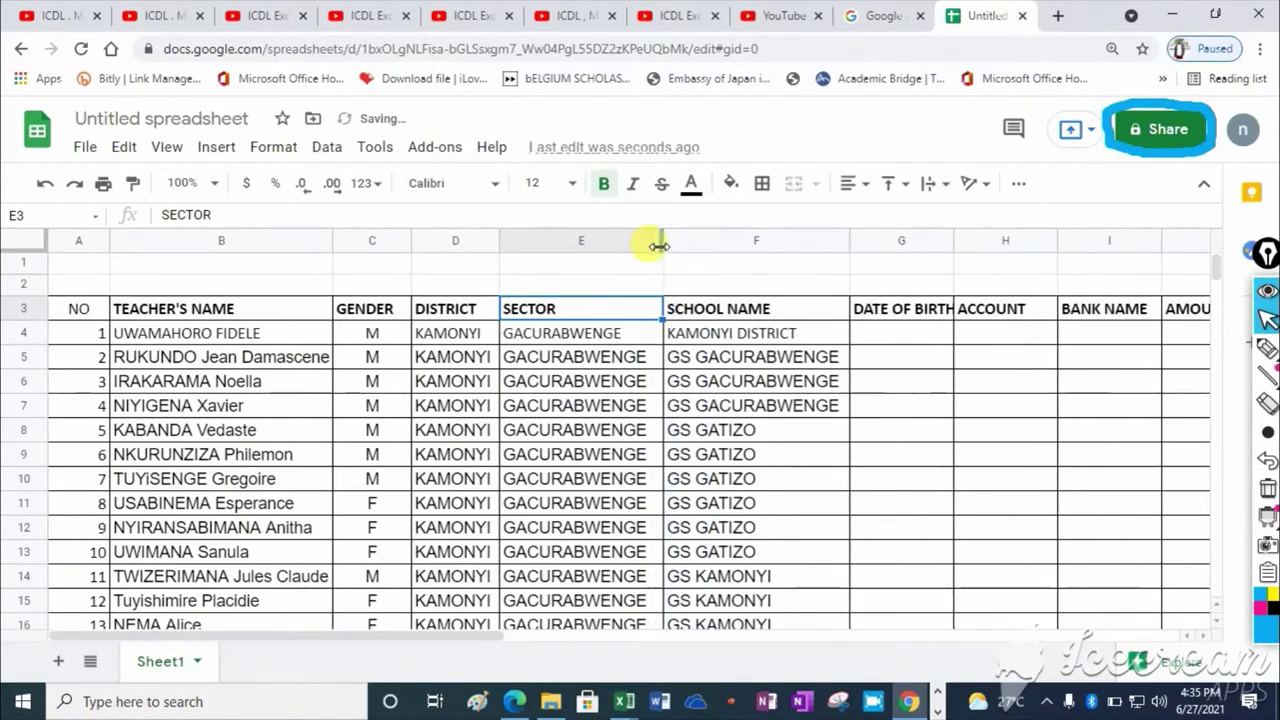
left_click(1086, 430)
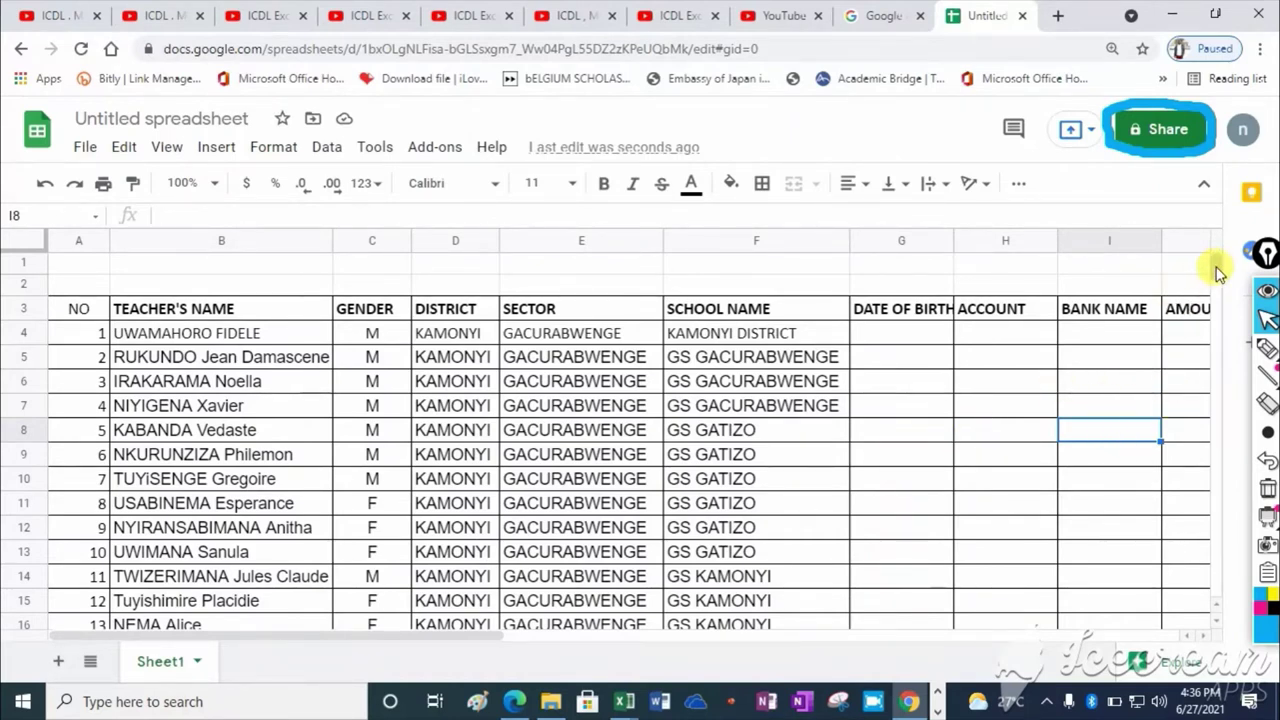
scroll(1217, 271, "down", 4)
scroll(1217, 271, "up", 4)
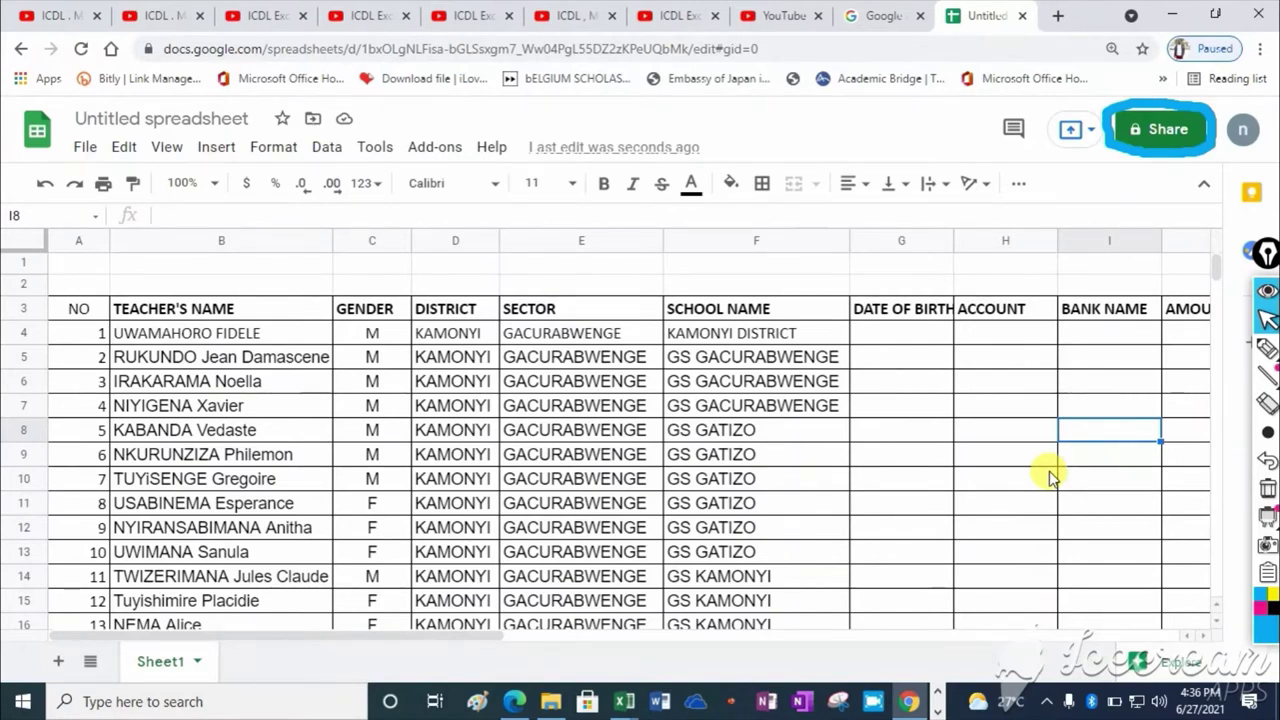
left_click(823, 580)
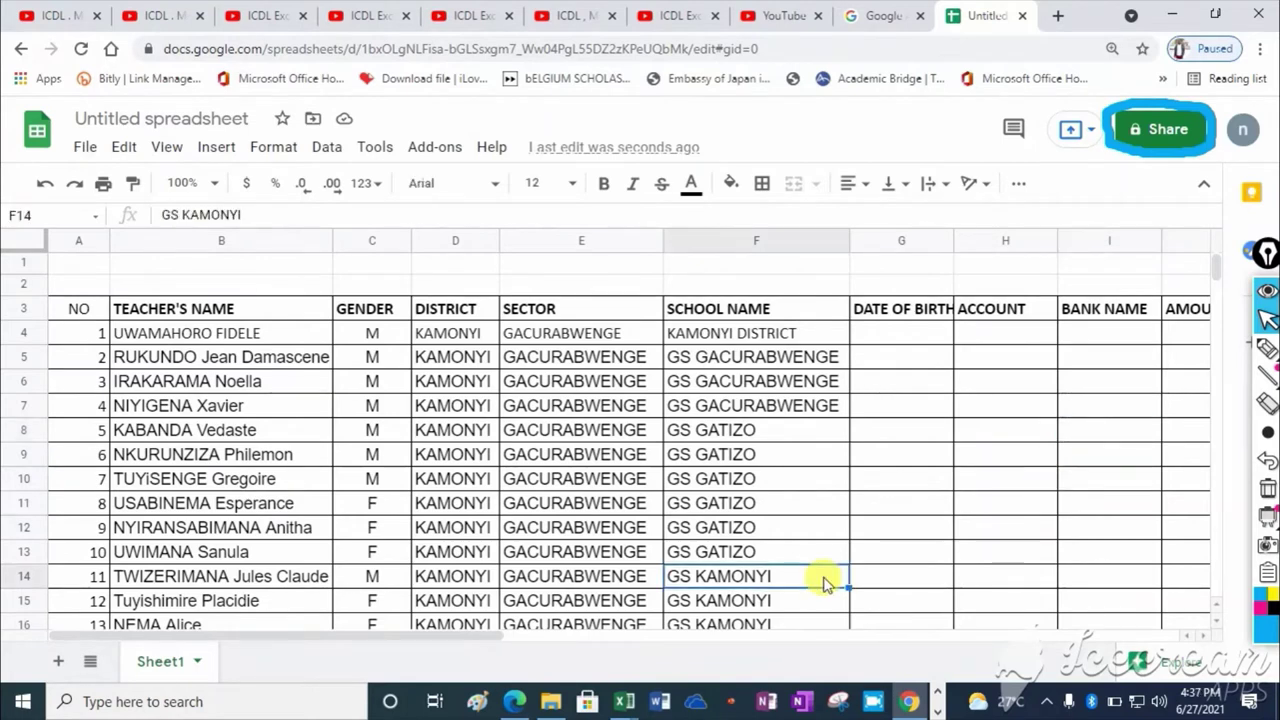
left_click(1018, 434)
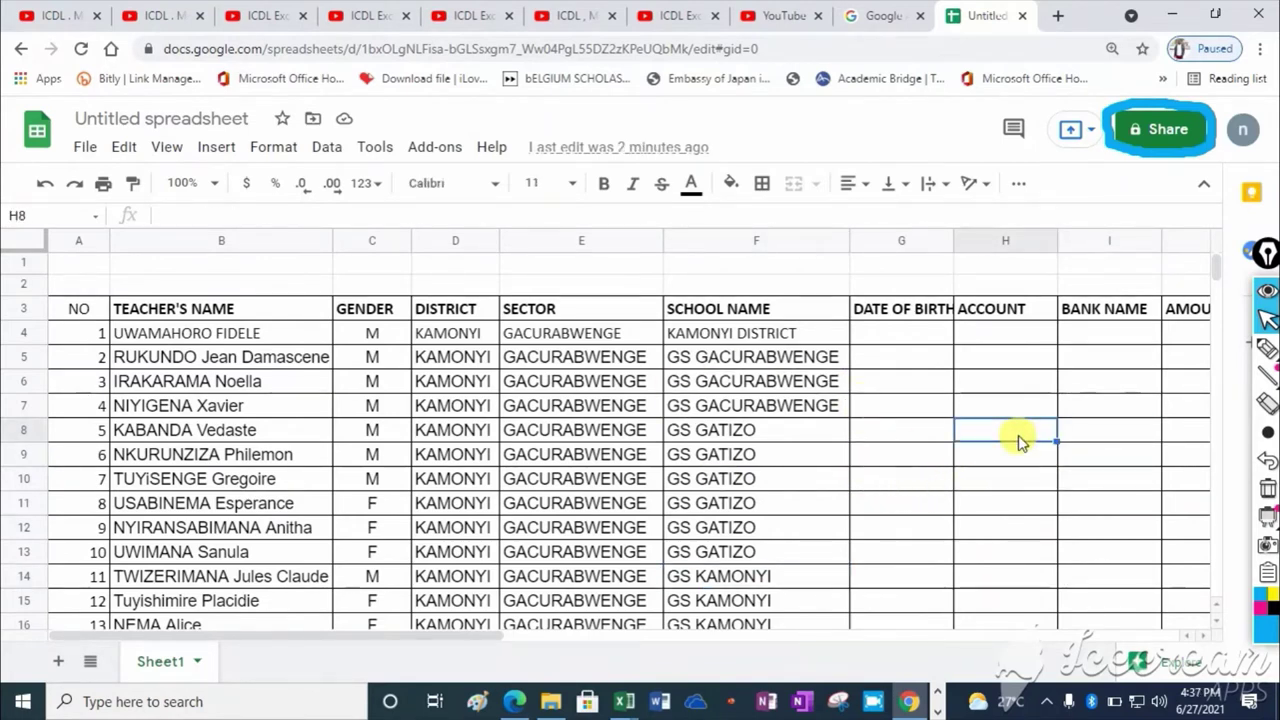
left_click(896, 338)
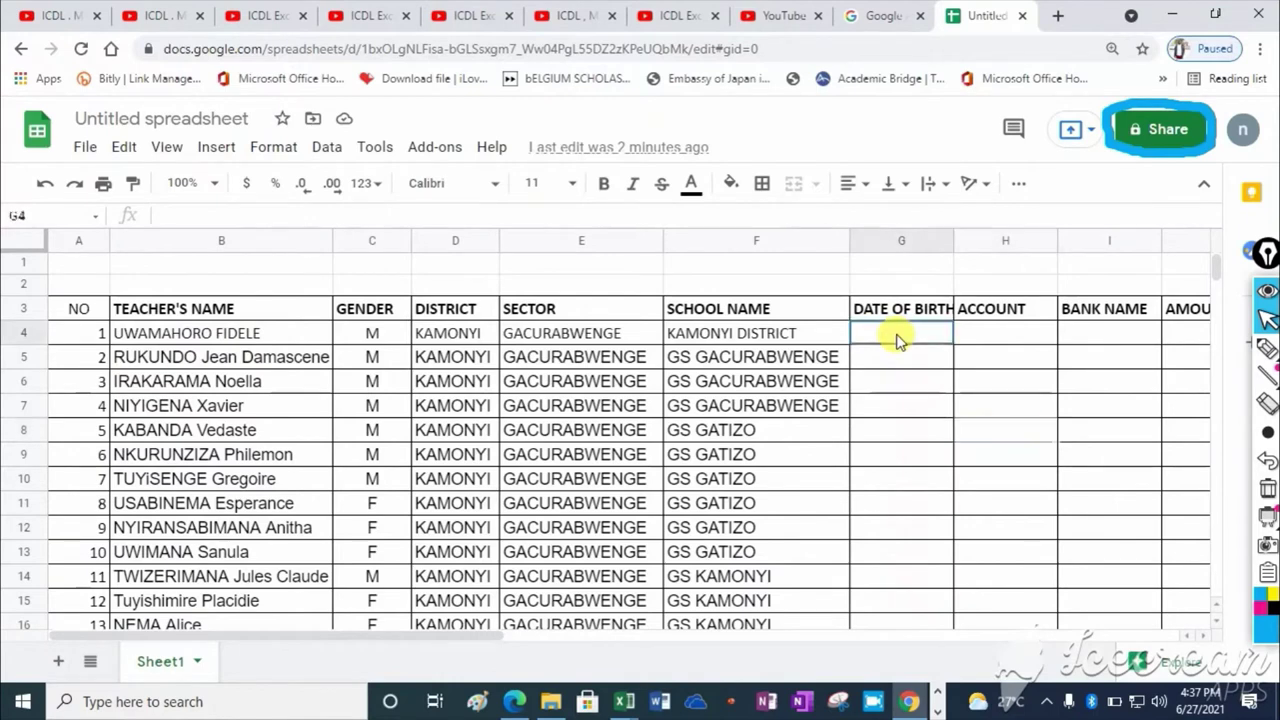
left_click(985, 340)
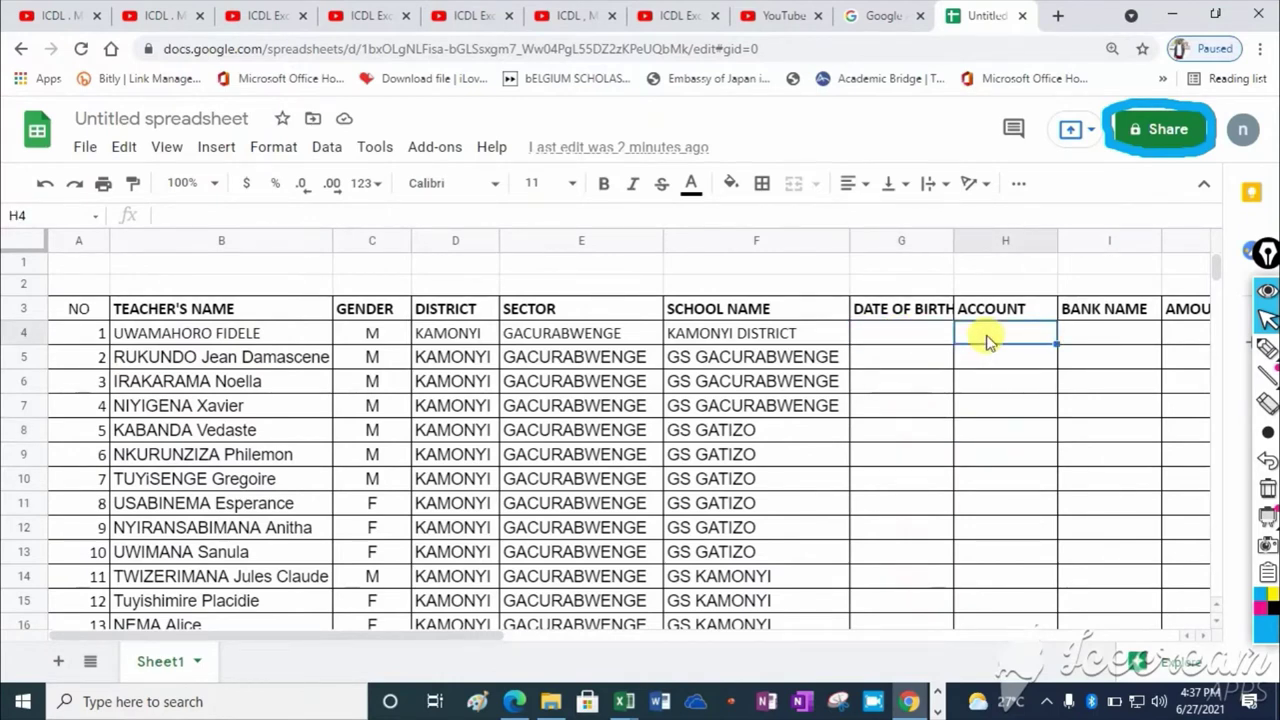
left_click(1092, 340)
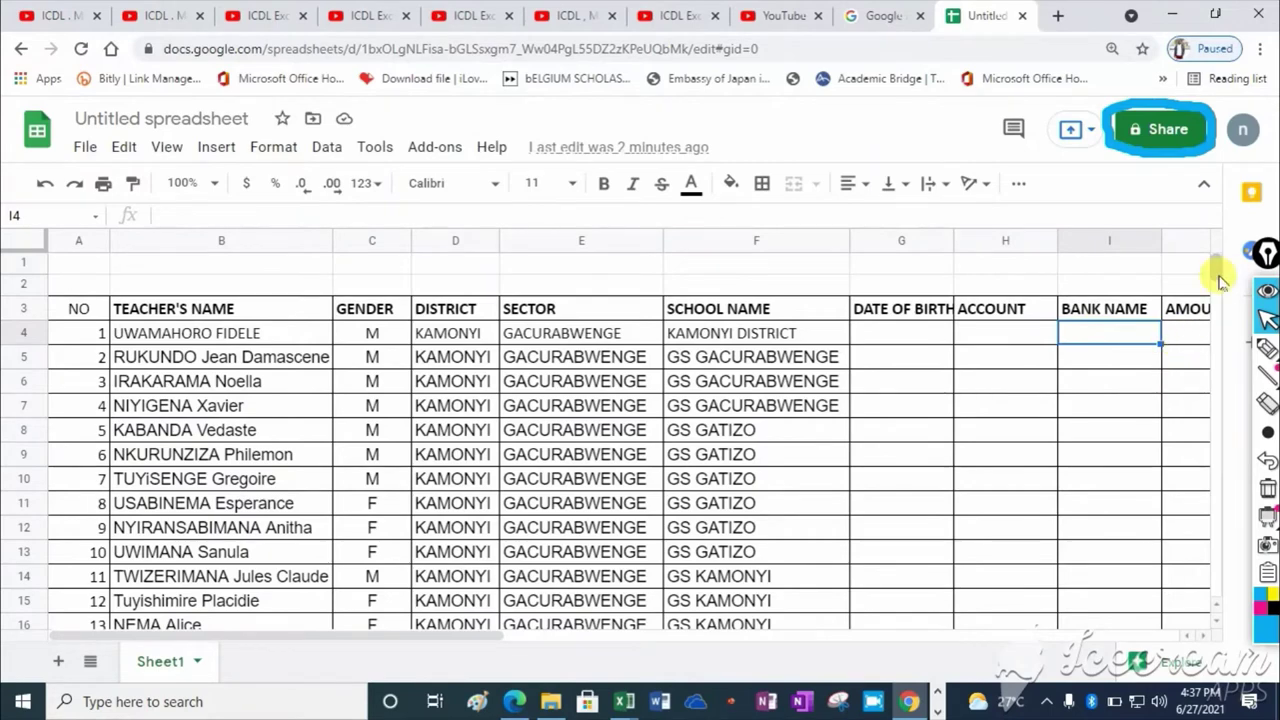
mouse_move(1220, 280)
left_mouse_down()
mouse_move(1220, 266)
mouse_move(1218, 297)
left_mouse_up()
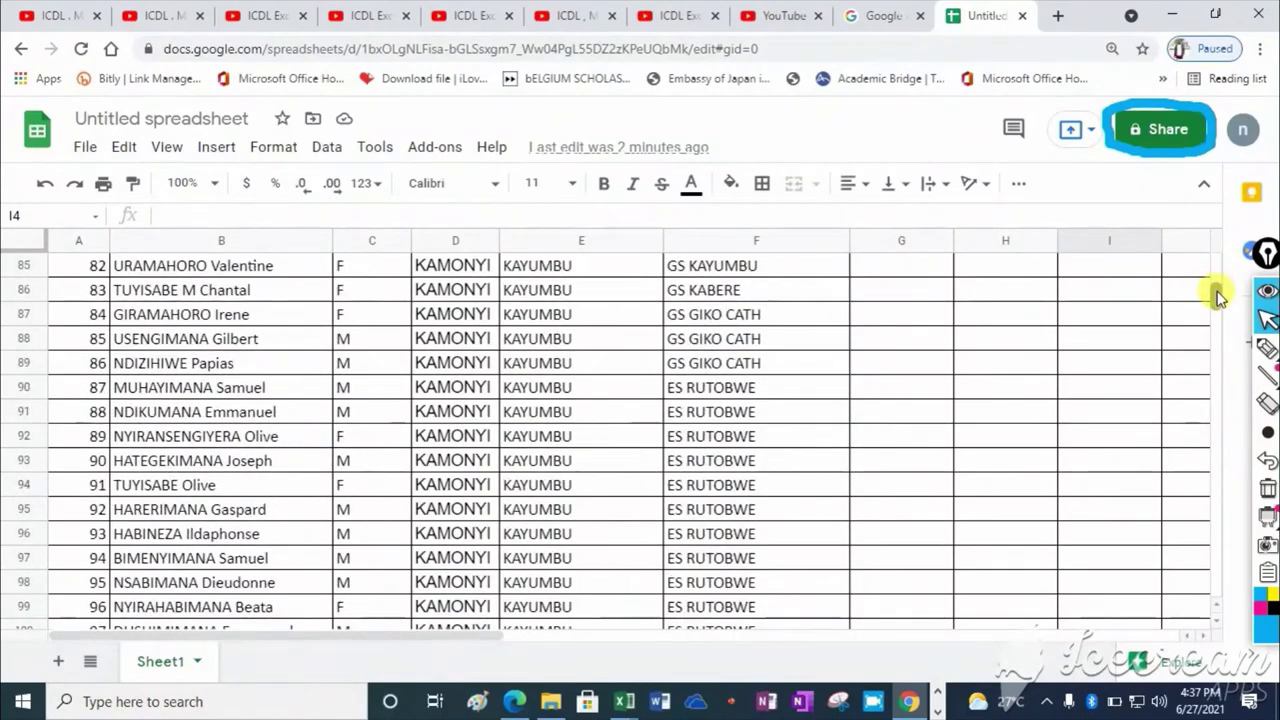
left_click_drag(1218, 297, 1217, 272)
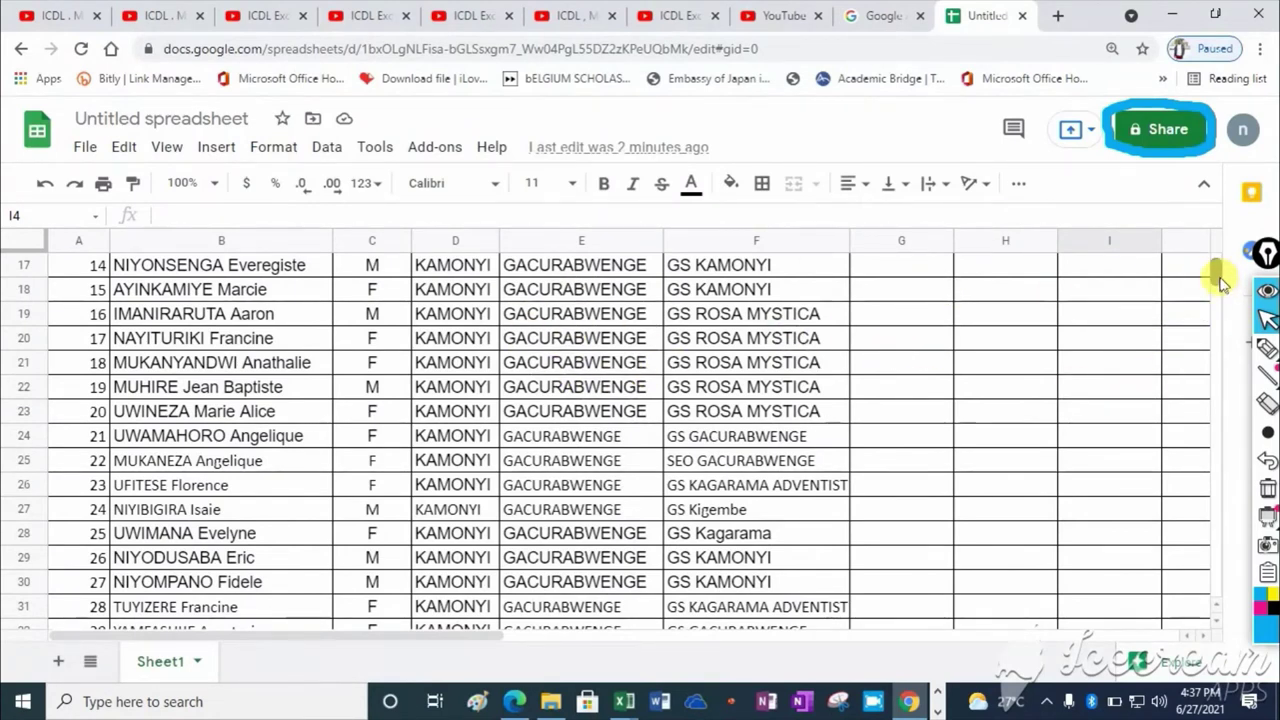
scroll(1220, 283, "up", 2)
scroll(1218, 275, "up", 2)
scroll(1218, 275, "up", 1)
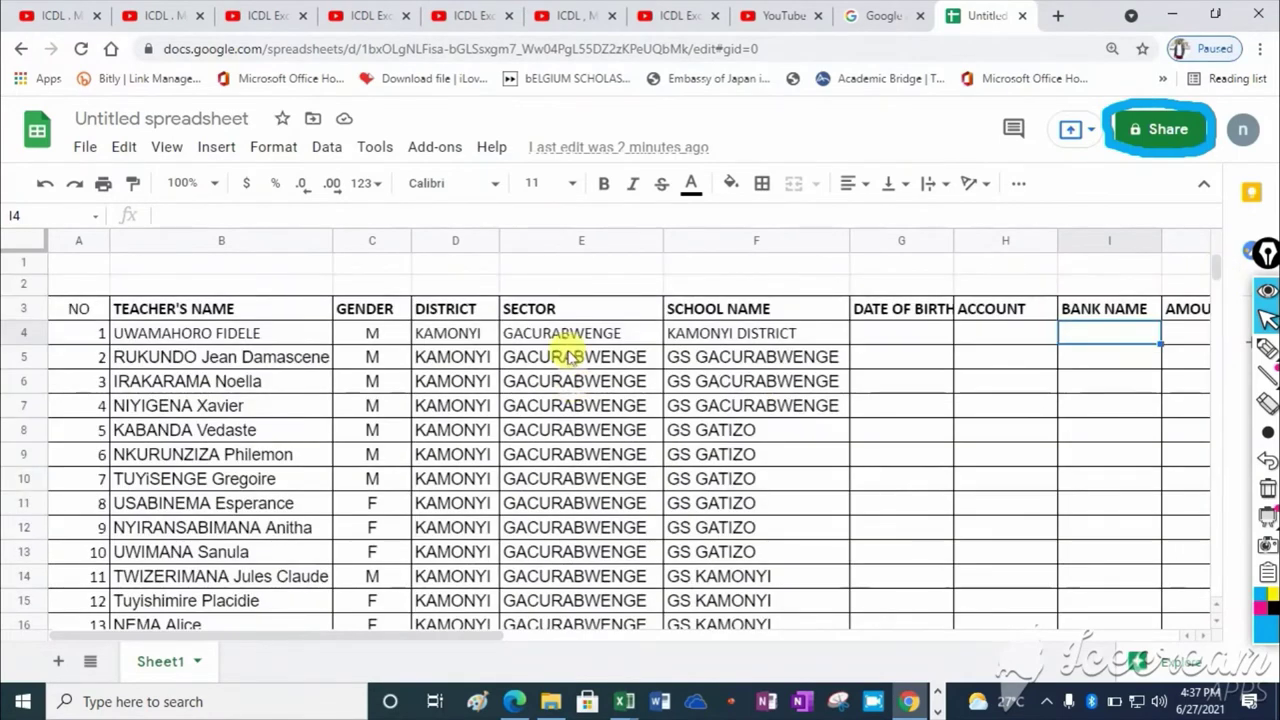
left_click(558, 312)
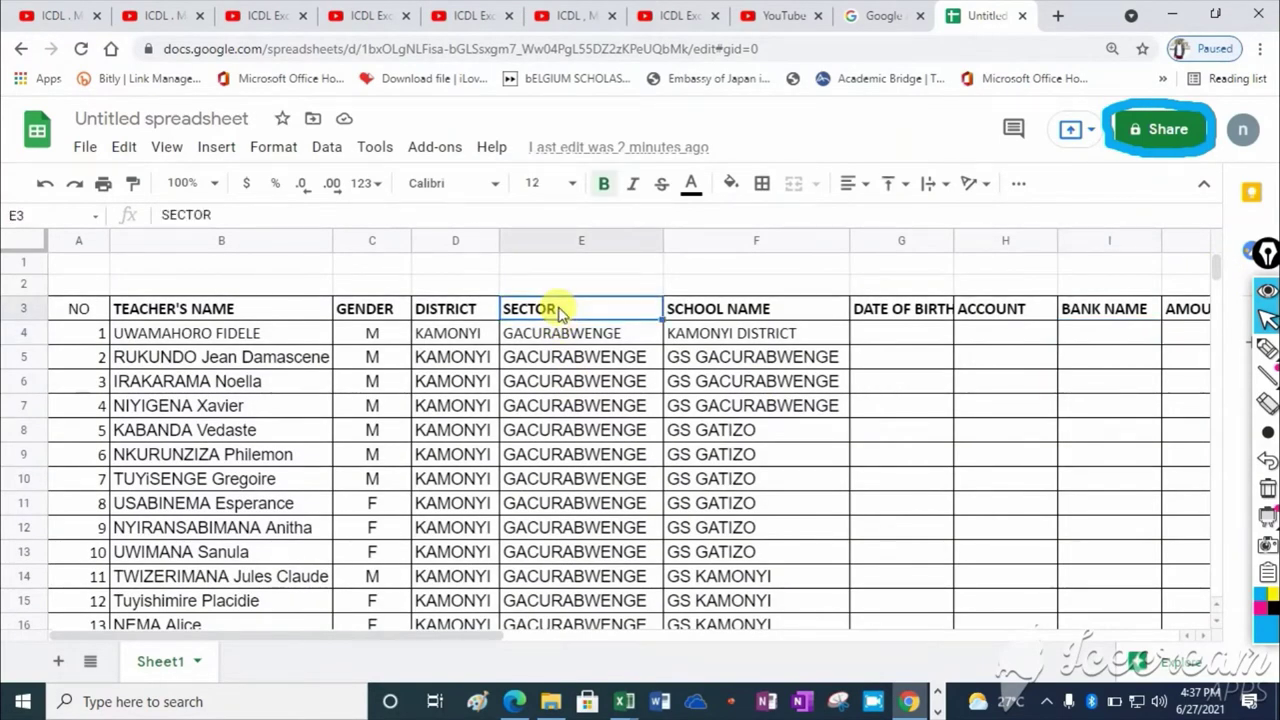
key("Down")
key("Down")
key("Down")
key("Down")
key("Down")
key("Down")
key("Down")
key("Down")
key("Down")
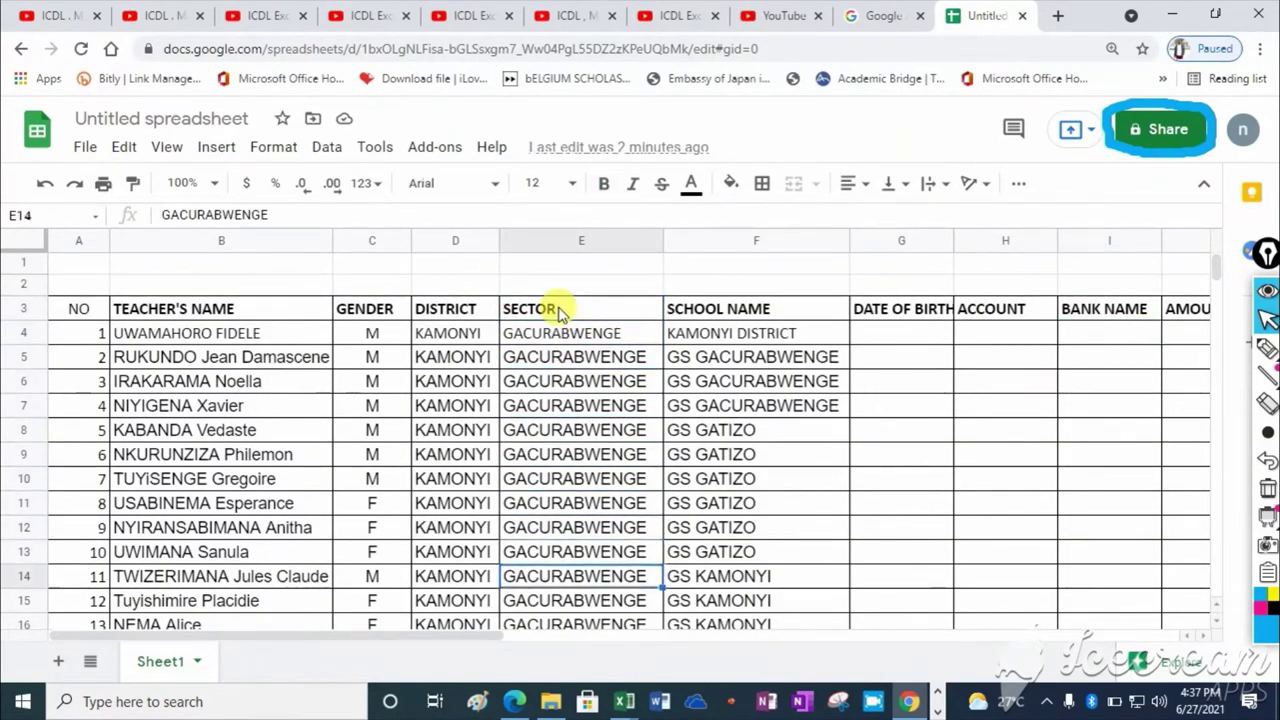
key("Down")
key("Down")
key("Down")
key("Down")
key("Down")
key("Down")
key("Down")
key("Down")
key("Down")
key("Down")
key("Down")
key("Down")
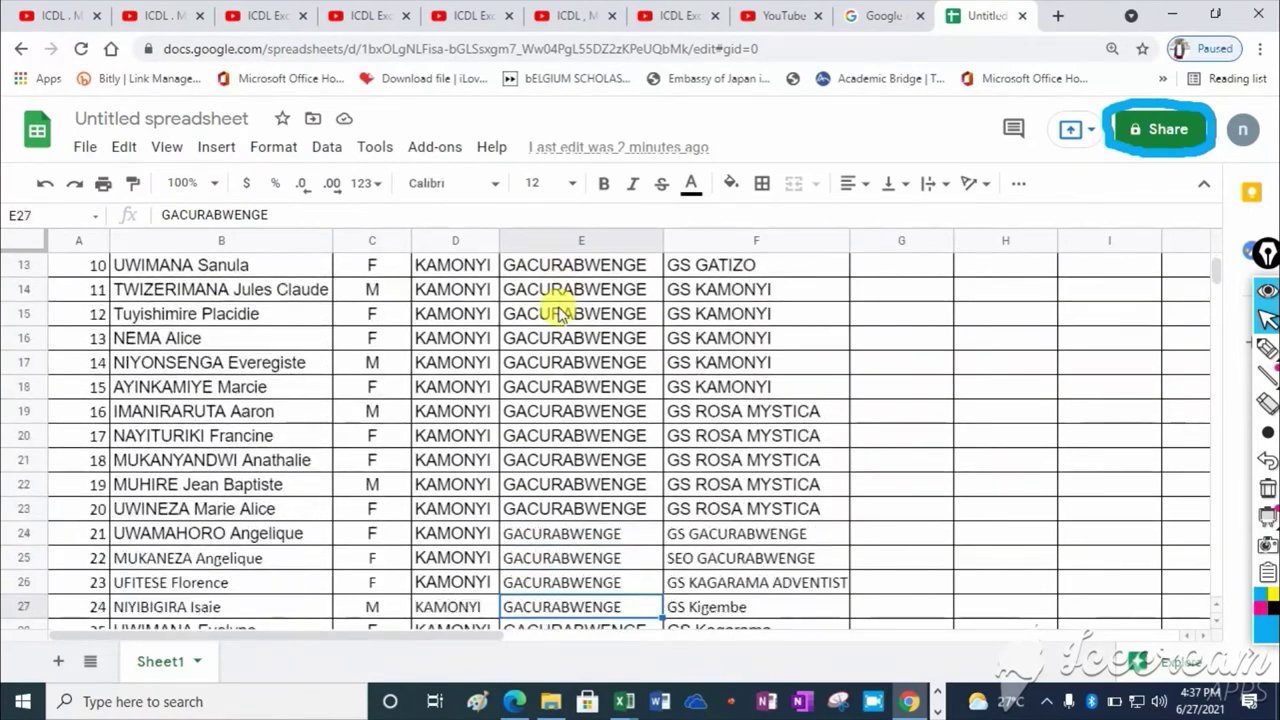
key("Down")
key("Down")
key("Down")
key("Down")
key("Down")
key("Down")
key("Down")
key("Down")
key("Down")
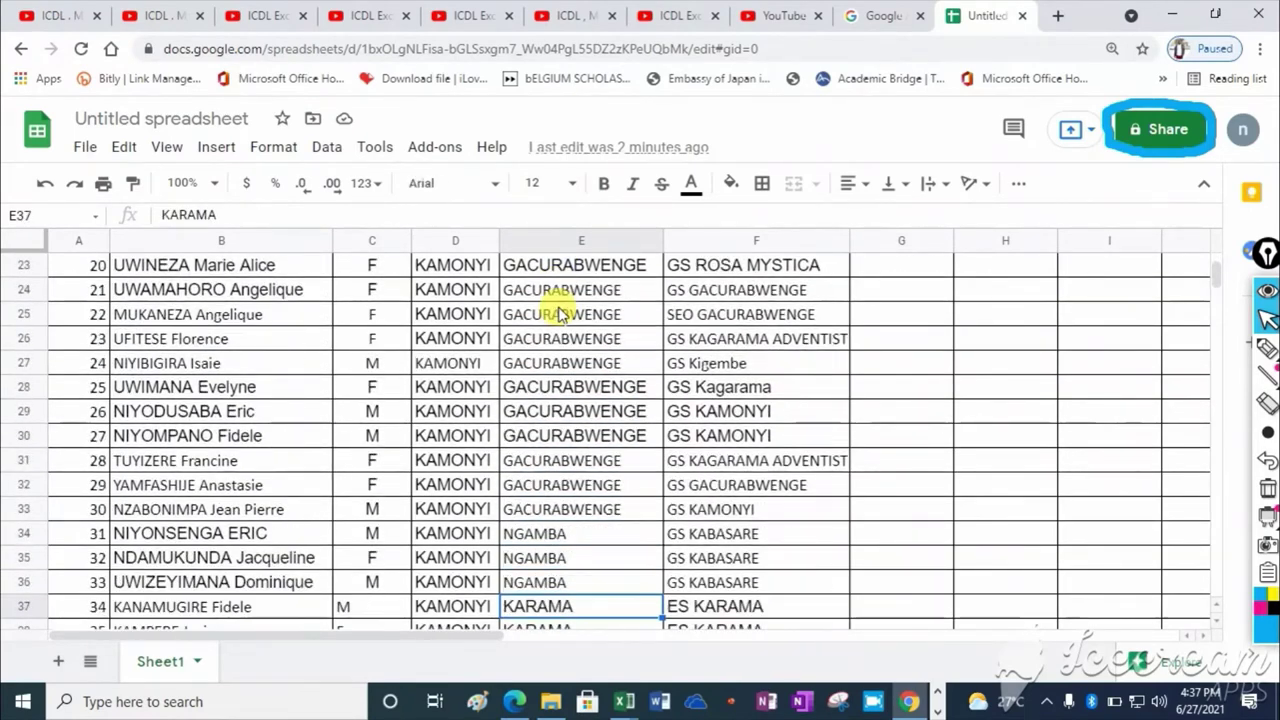
key("Down")
key("Down")
key("Down")
key("Down")
key("Down")
key("Down")
key("Down")
key("Down")
key("Down")
key("Down")
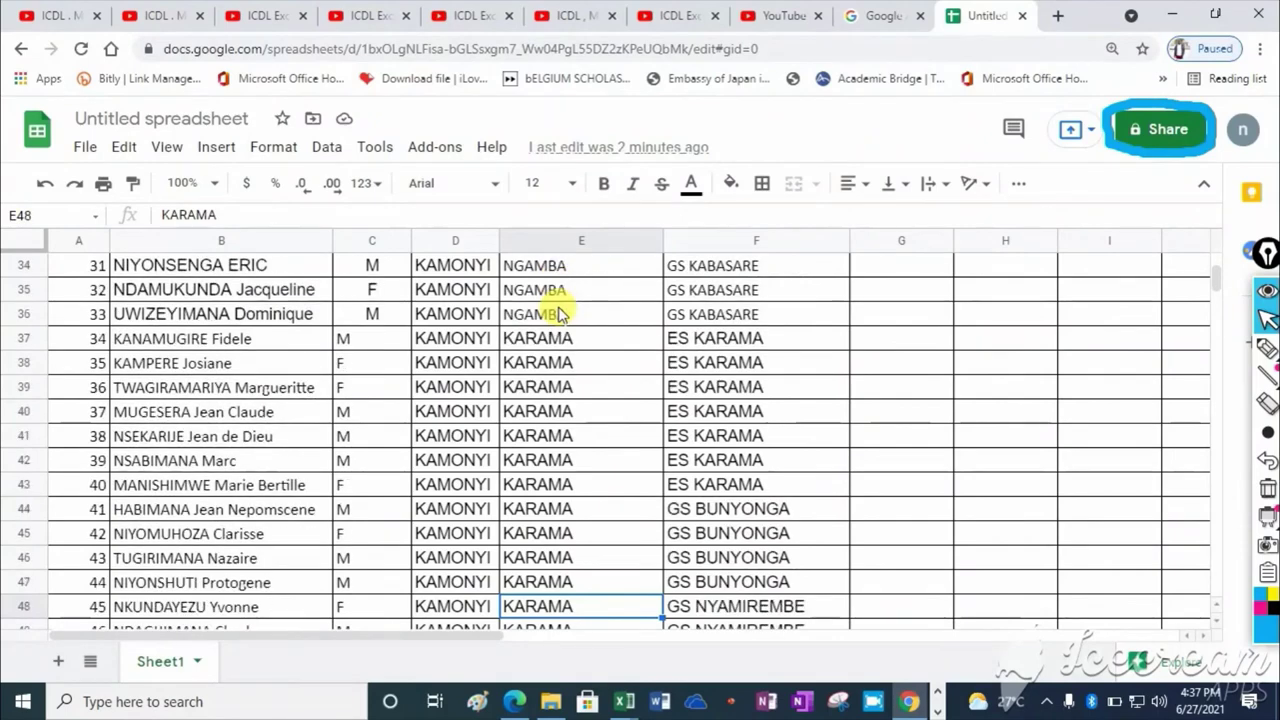
key("Down")
key("Down")
key("Down")
key("Down")
key("Down")
key("Down")
key("Down")
key("Down")
key("Down")
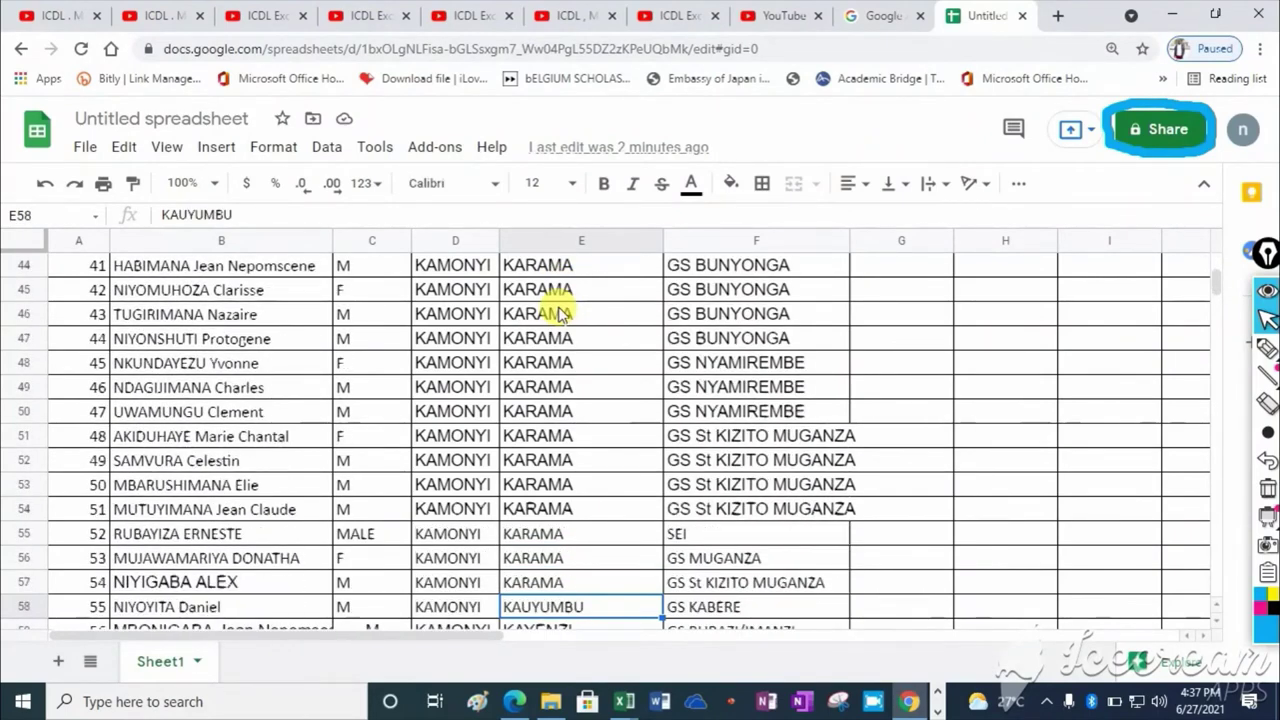
key("Down")
key("Down")
key("Down")
key("Down")
key("Down")
key("Down")
key("Down")
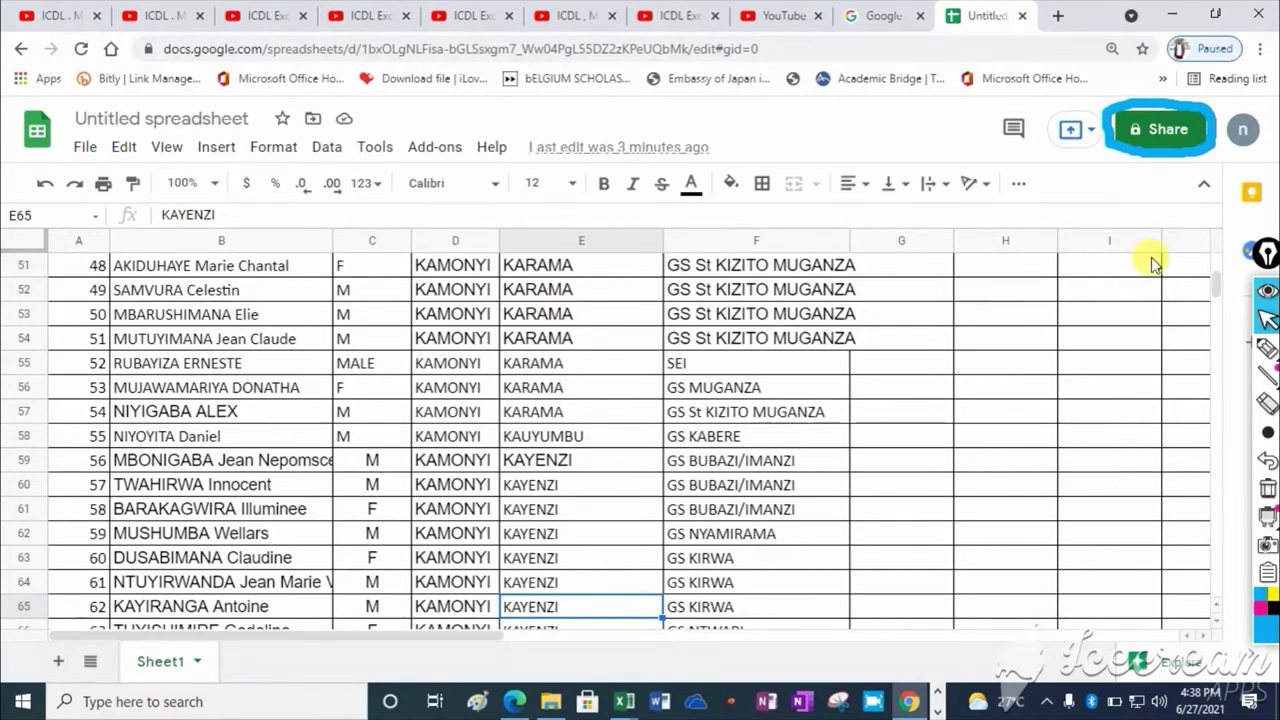
left_click_drag(1214, 283, 1211, 274)
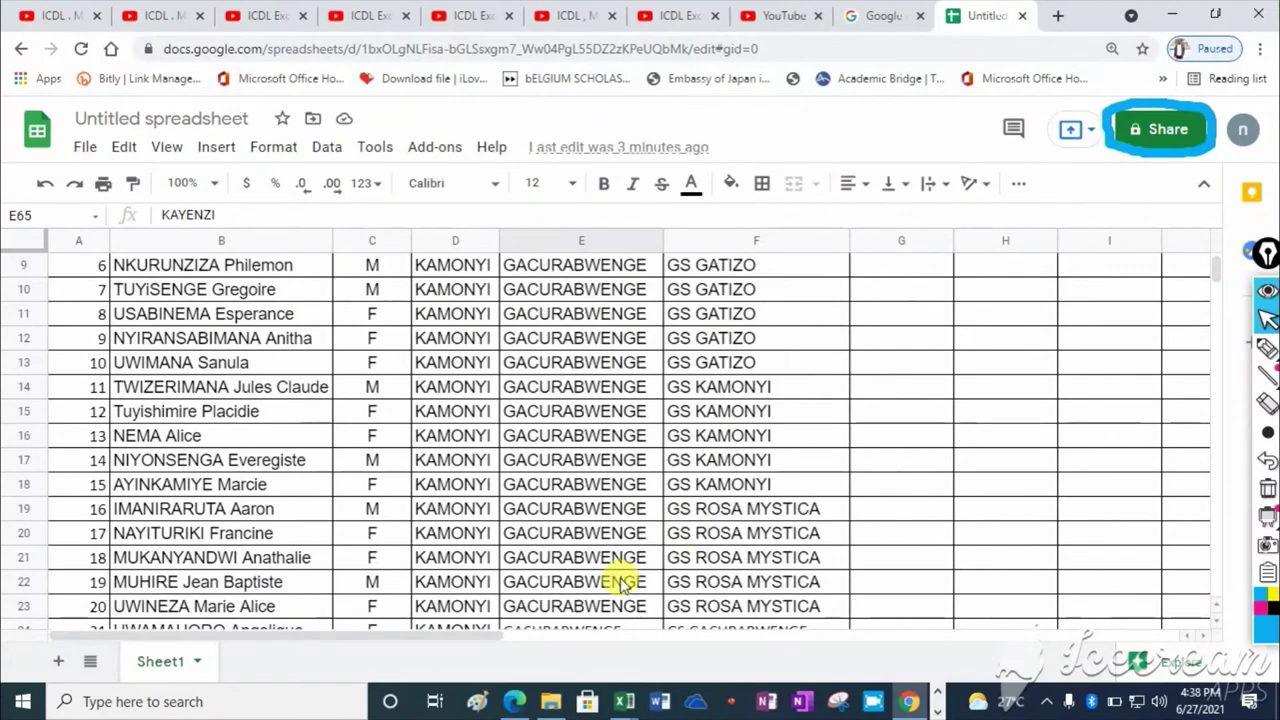
left_click(620, 584)
key("Down")
key("Down")
key("Down")
key("Down")
key("Down")
key("Down")
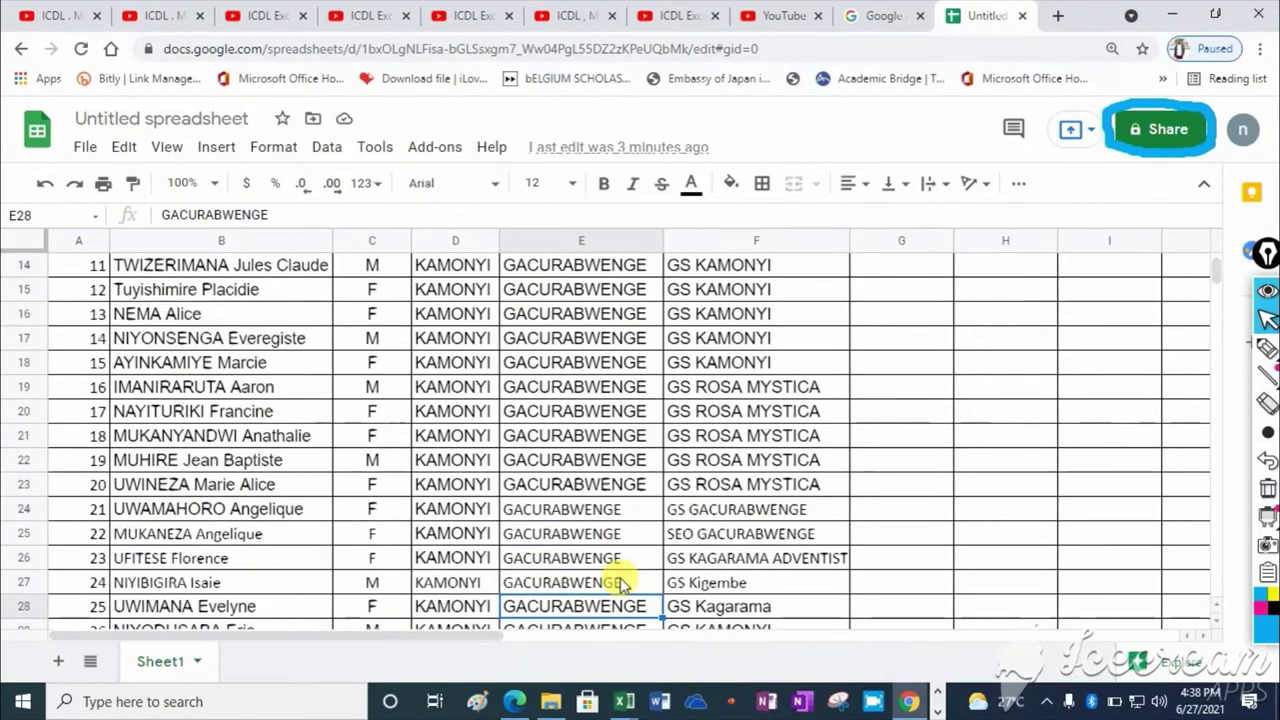
key("Down")
key("Down")
key("Down")
key("Down")
key("Down")
key("Down")
key("Down")
key("Down")
key("Down")
key("Down")
key("Down")
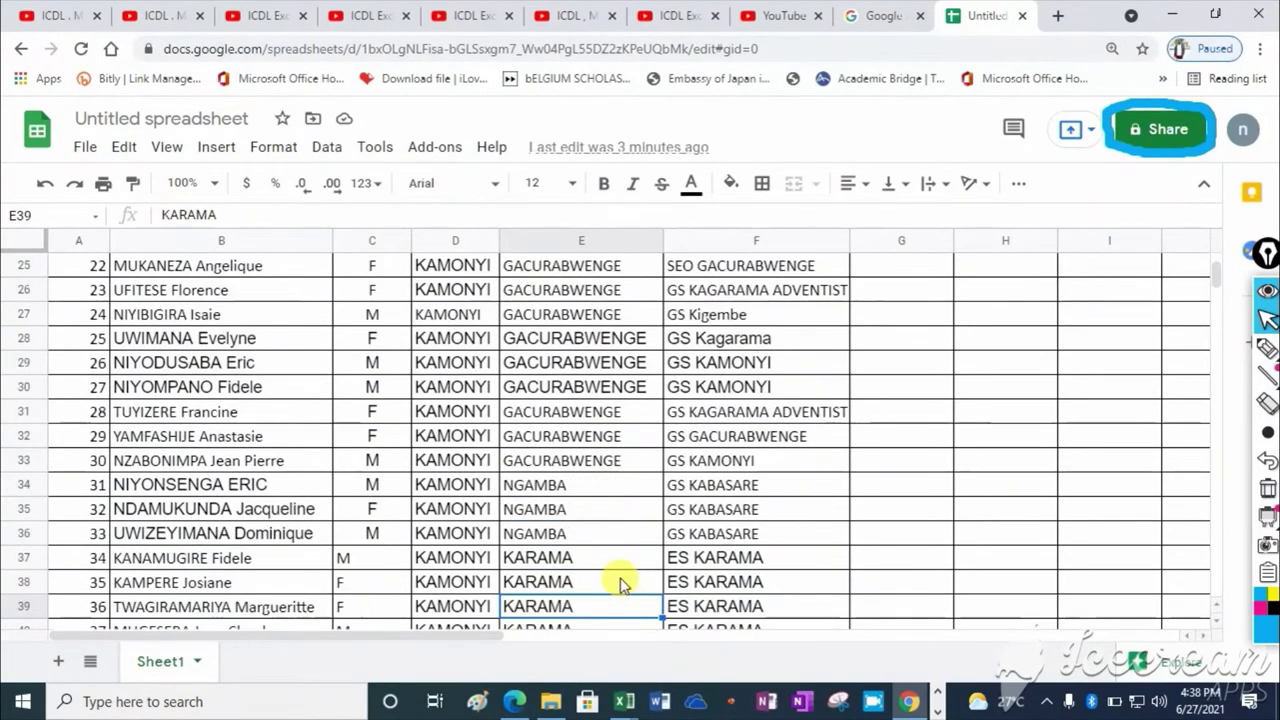
left_click(569, 487)
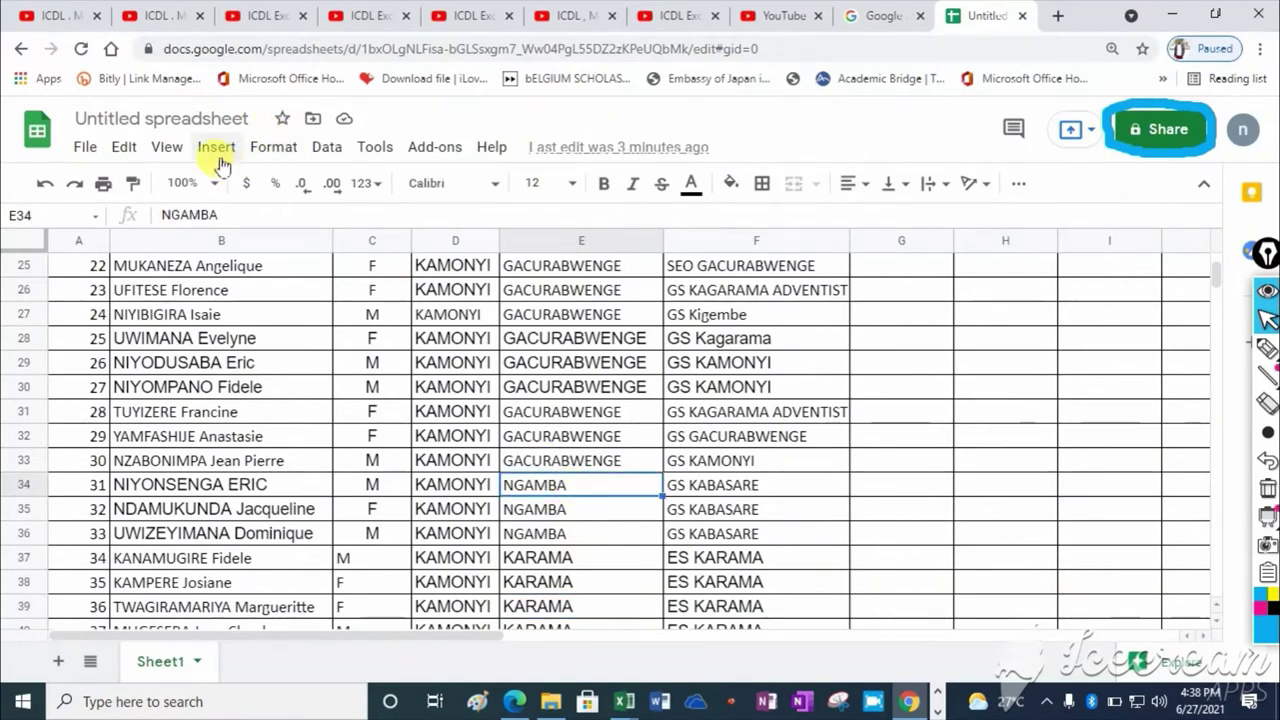
- Insert four blank rows above the NGAMBA teachers at E34
right_click(580, 488)
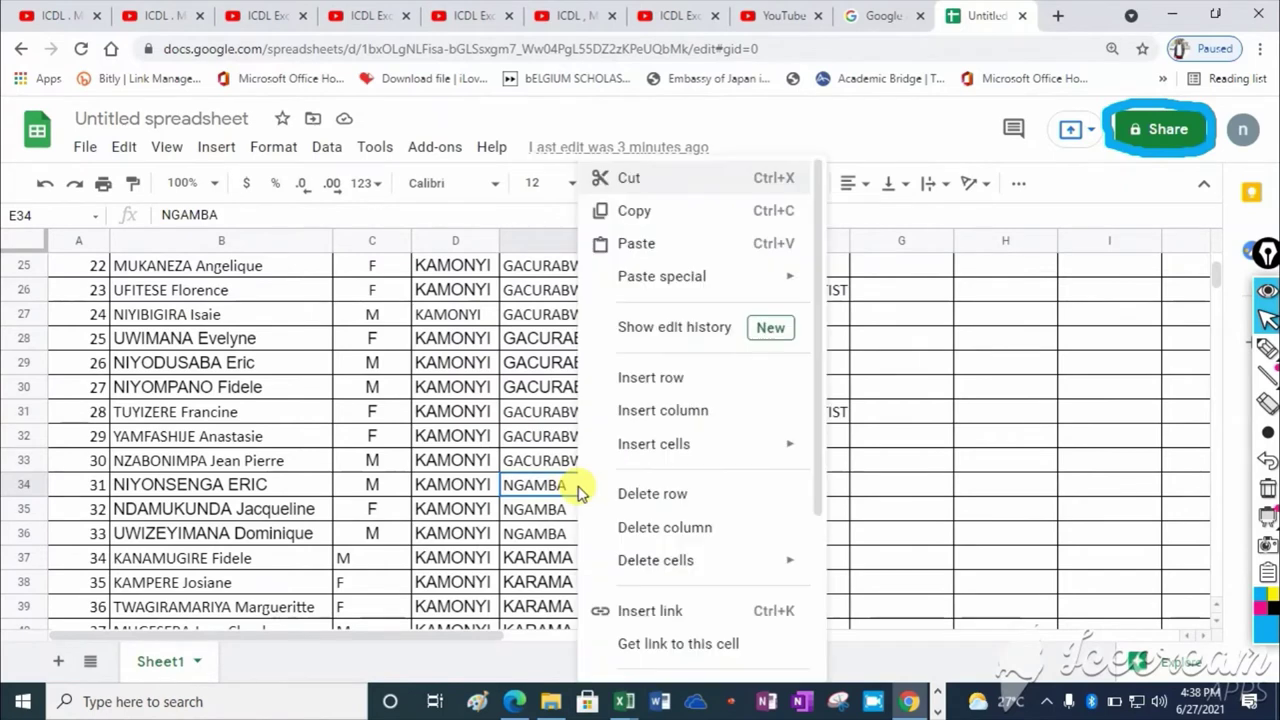
left_click(655, 384)
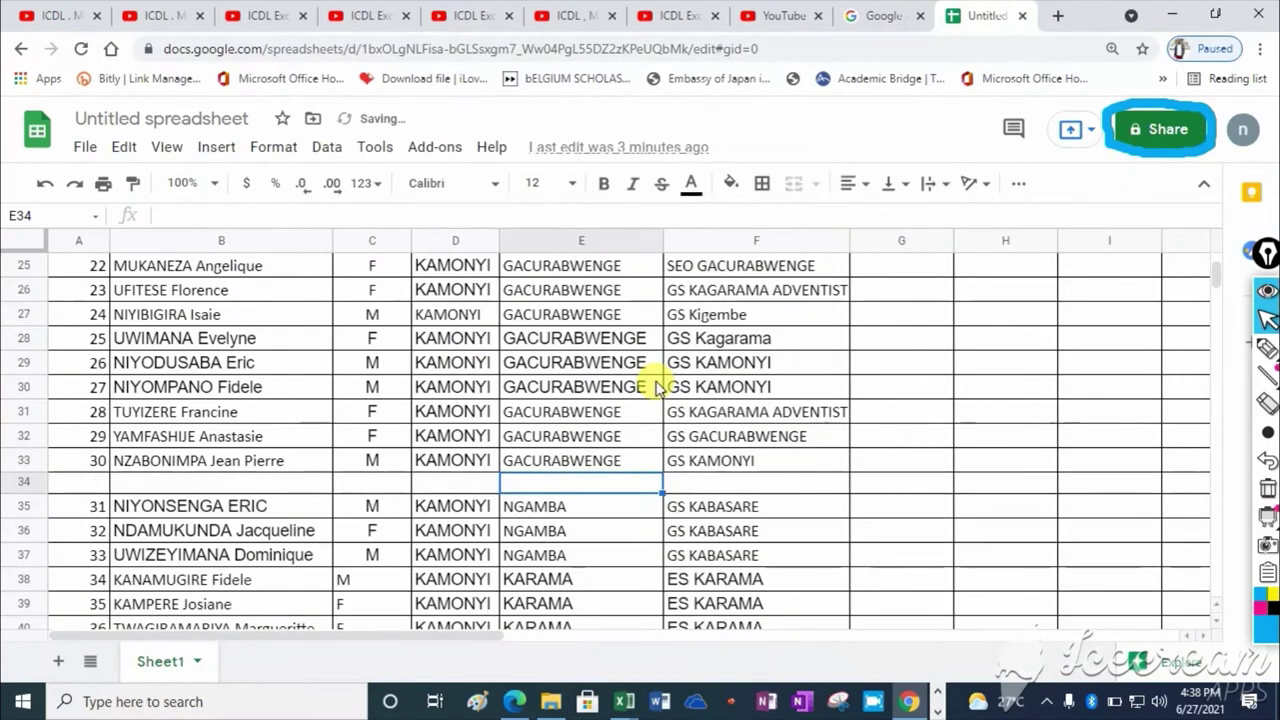
right_click(620, 488)
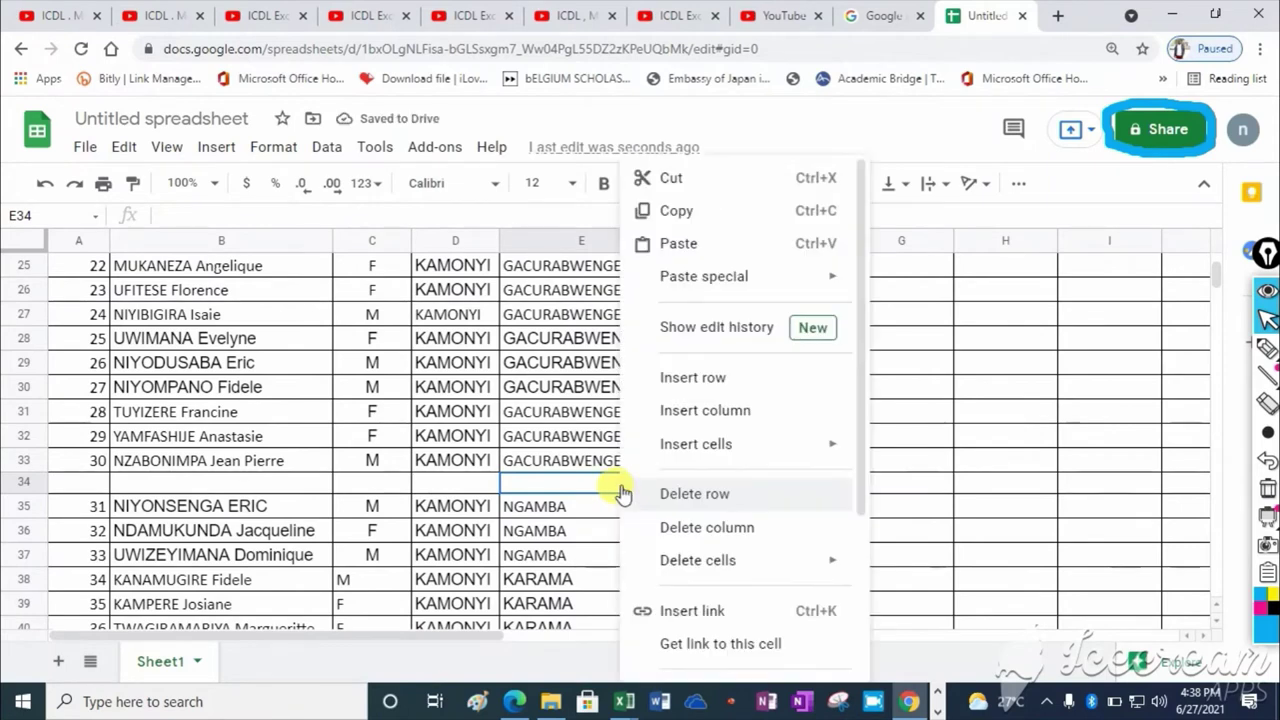
left_click(694, 380)
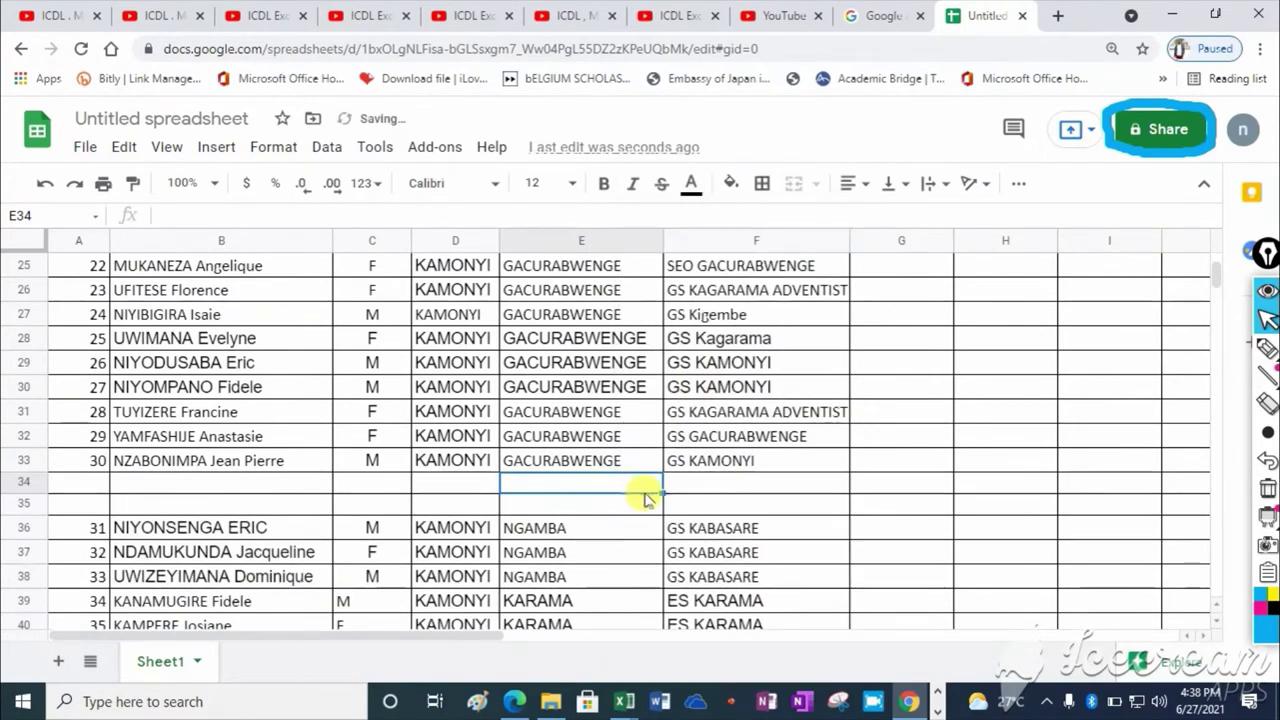
right_click(634, 505)
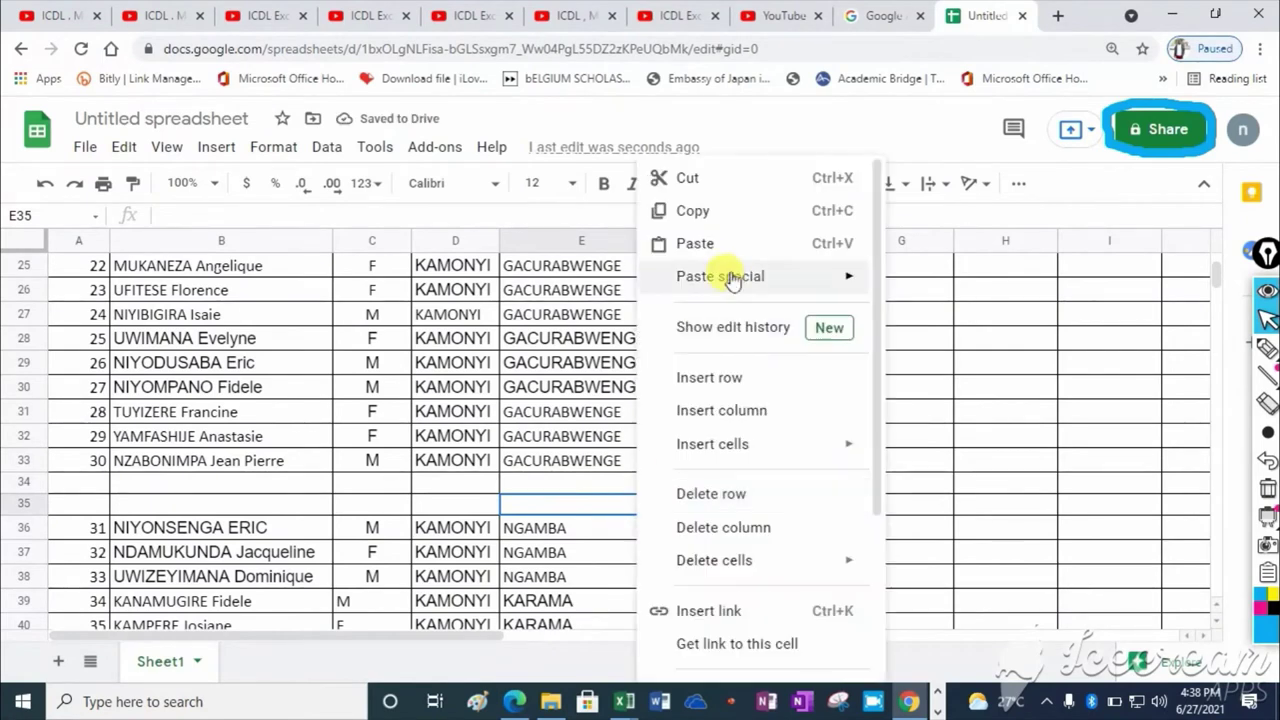
left_click(722, 380)
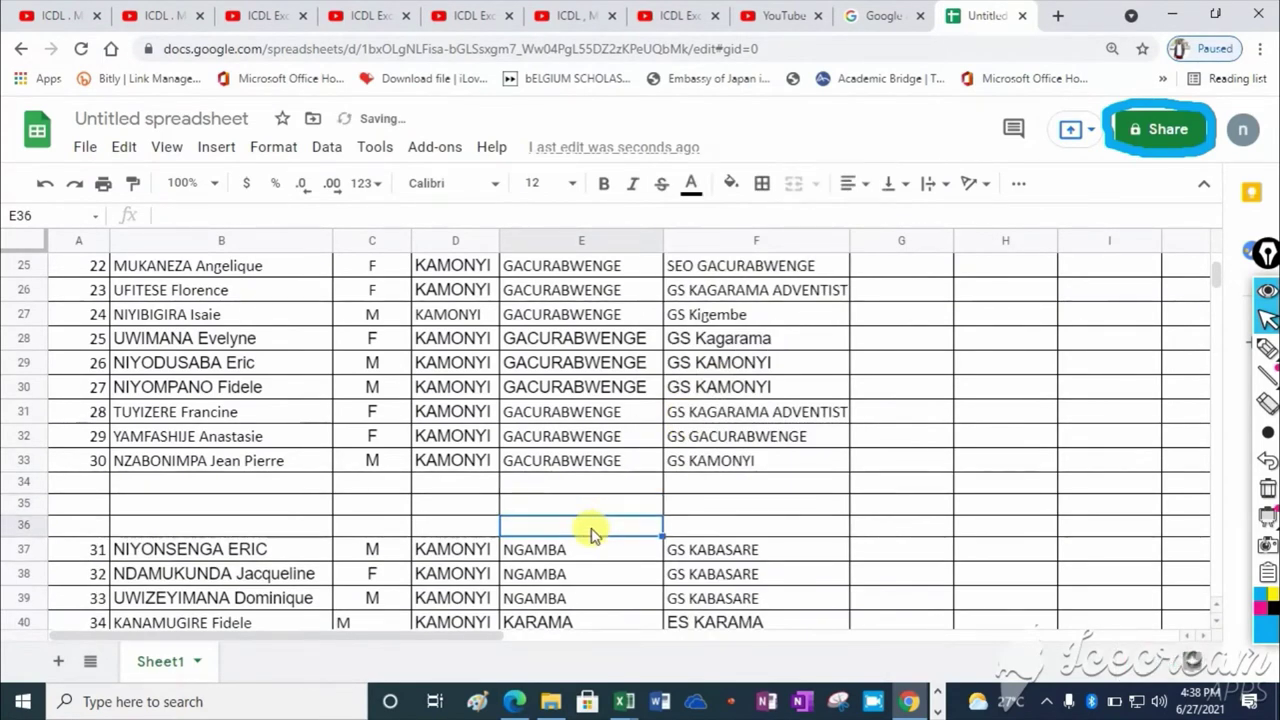
left_click(575, 486)
right_click(576, 486)
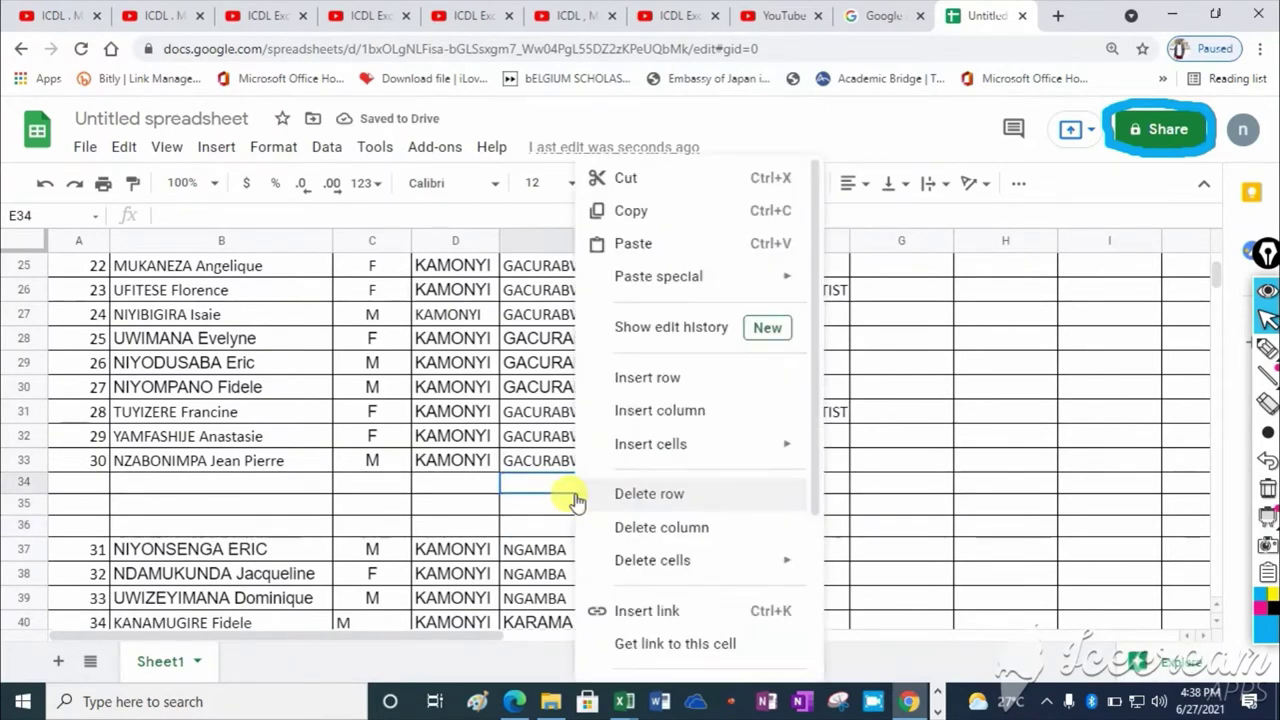
left_click(648, 380)
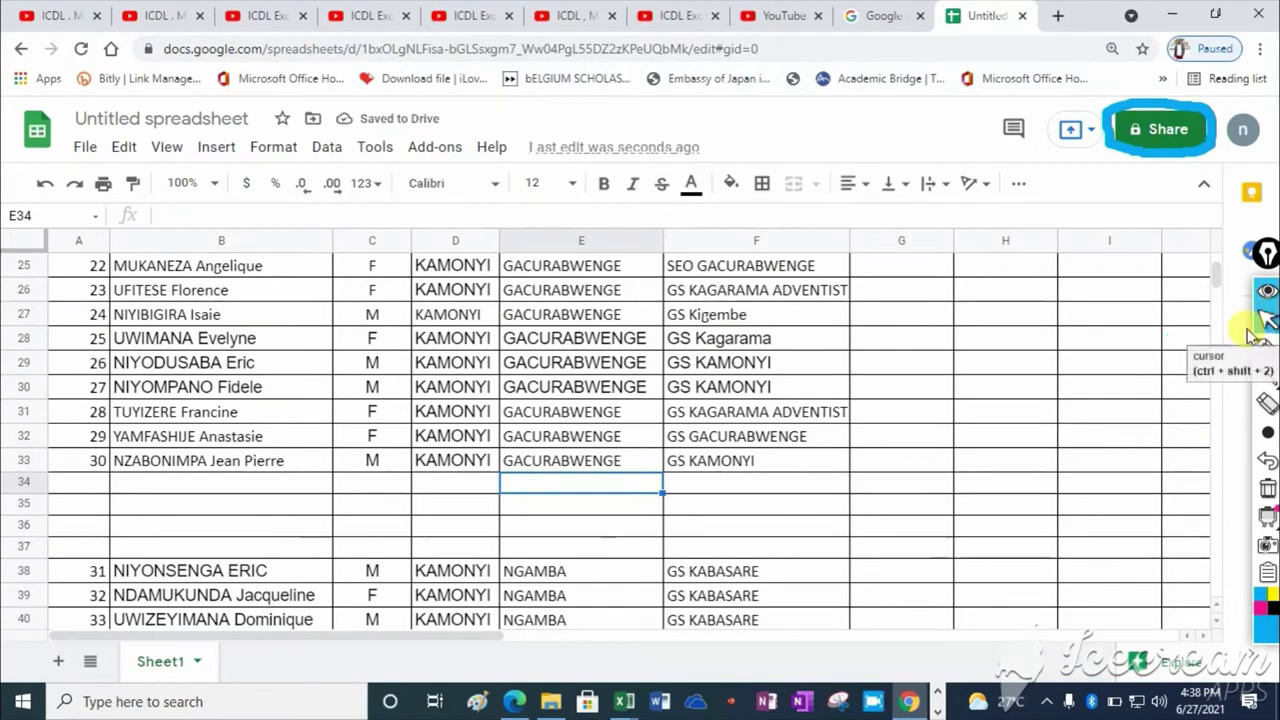
- Insert two blank rows above the KAUYUMBU row at E62
scroll(1214, 280, "down", 1)
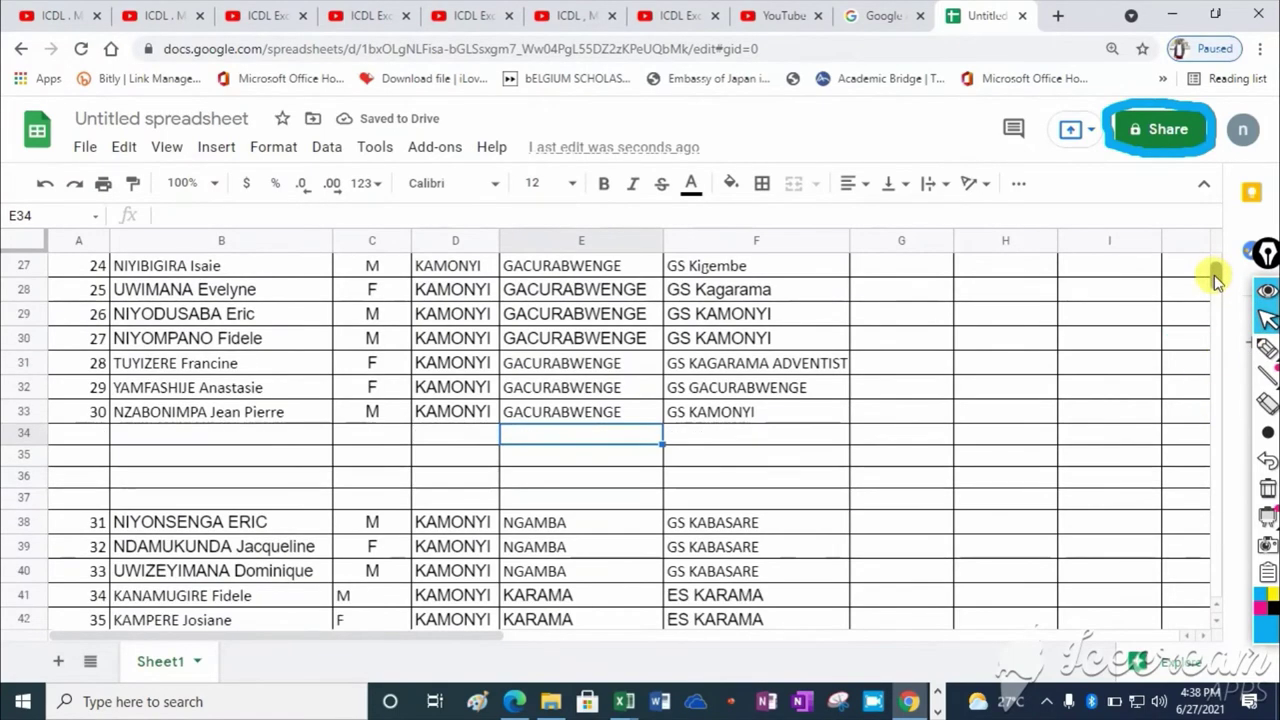
scroll(1214, 280, "down", 3)
scroll(1214, 280, "down", 1)
scroll(1214, 280, "down", 3)
scroll(1214, 280, "down", 3)
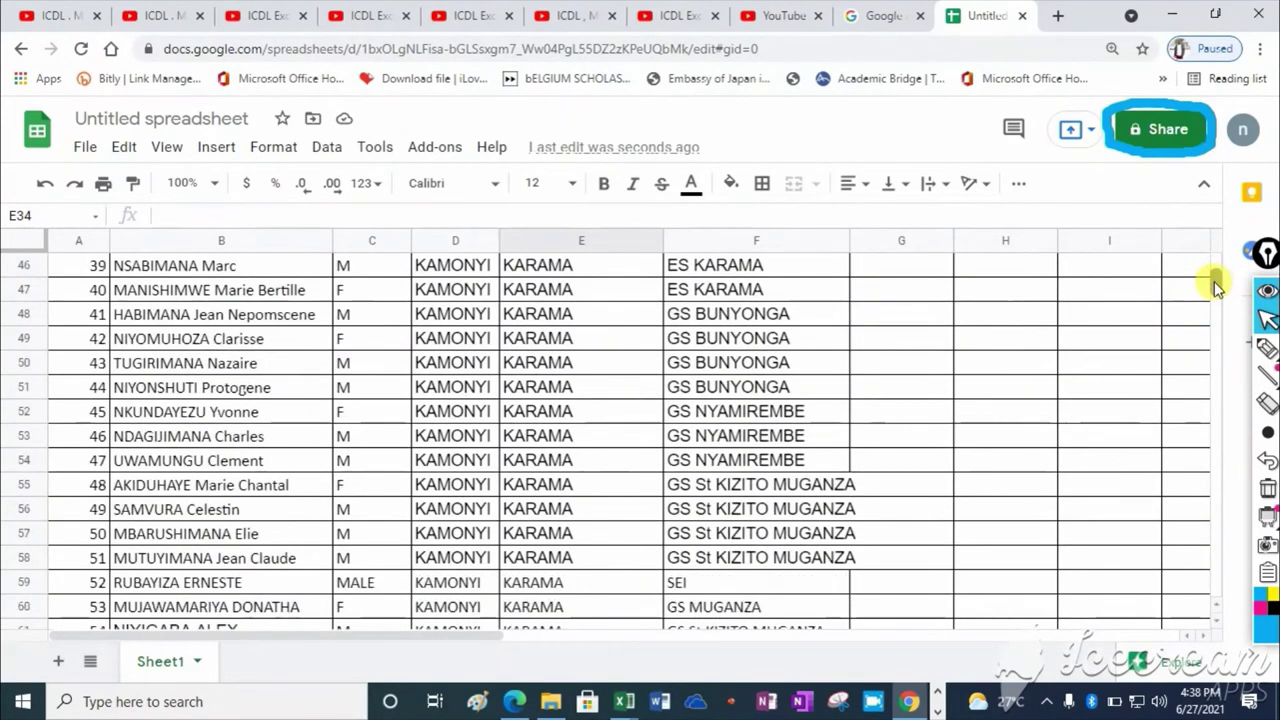
scroll(1214, 280, "down", 3)
scroll(1214, 280, "down", 1)
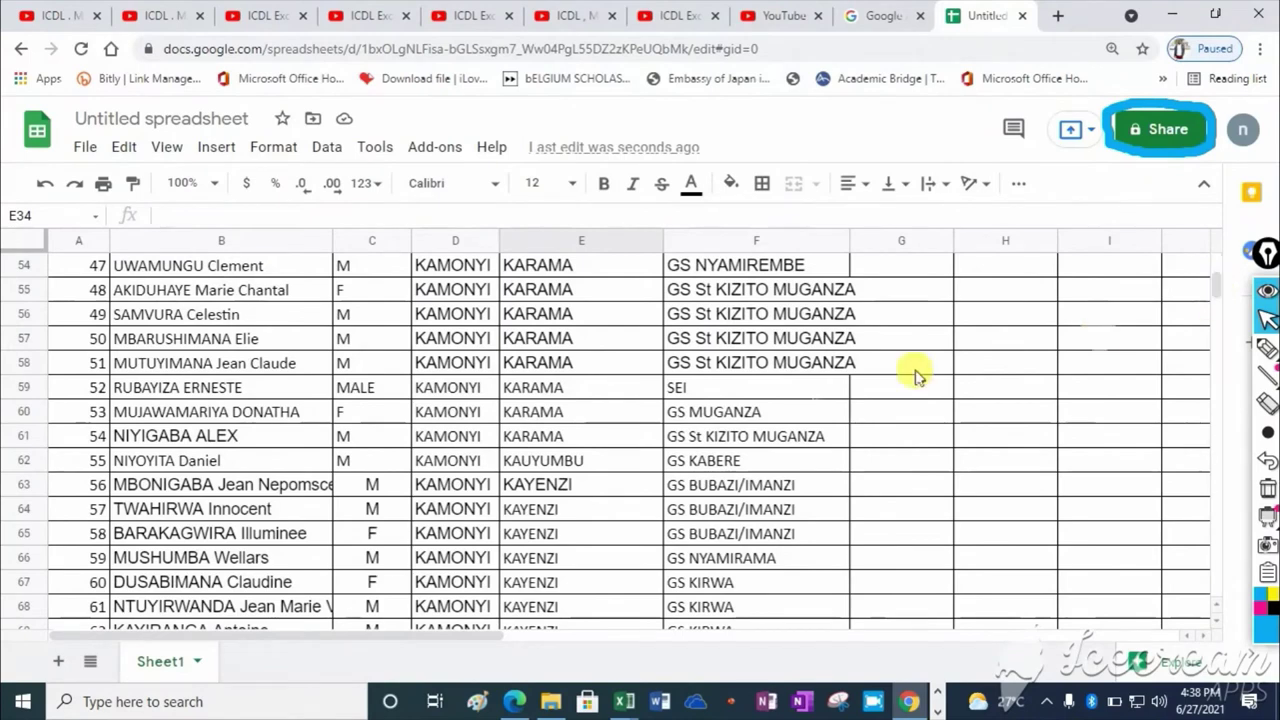
left_click(587, 466)
right_click(585, 466)
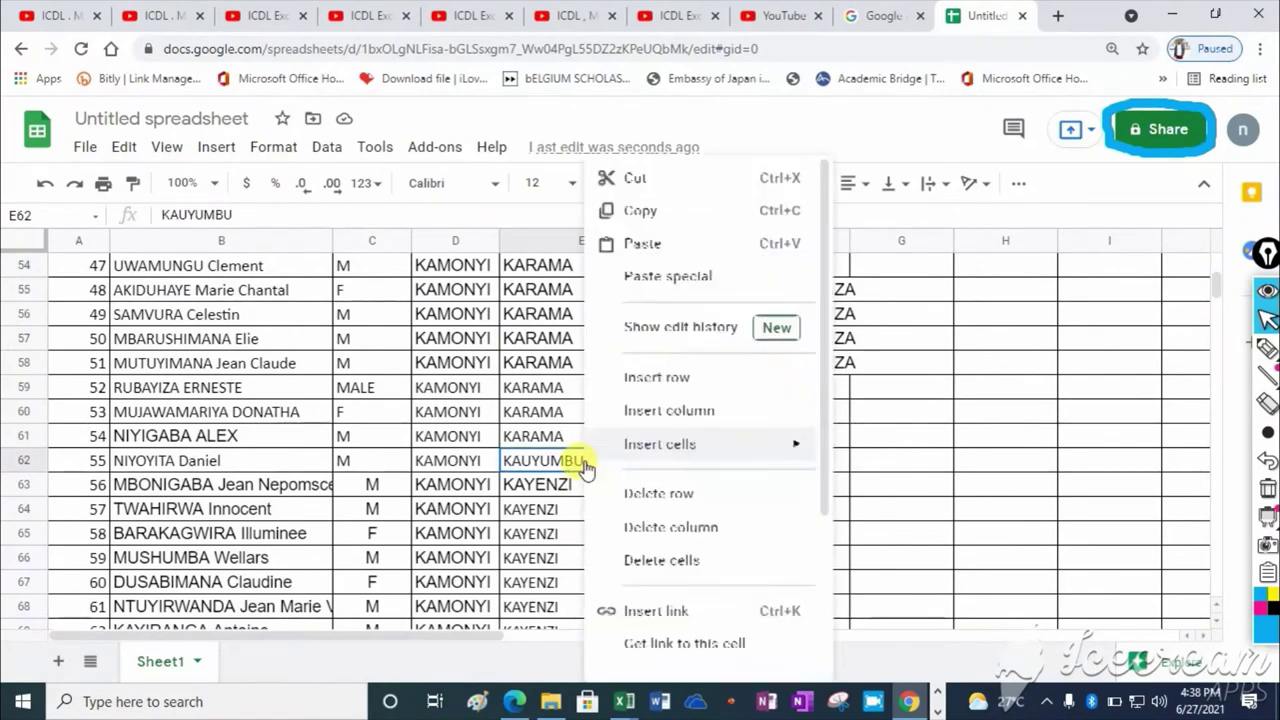
left_click(688, 377)
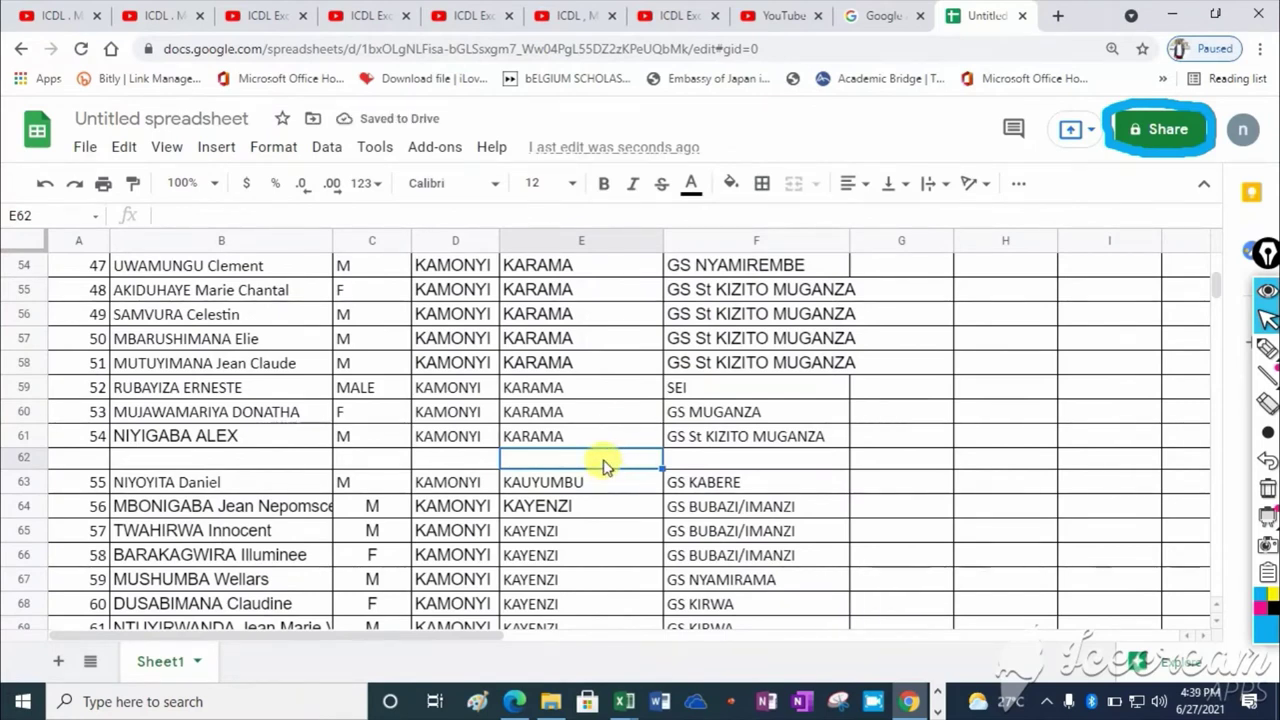
right_click(604, 466)
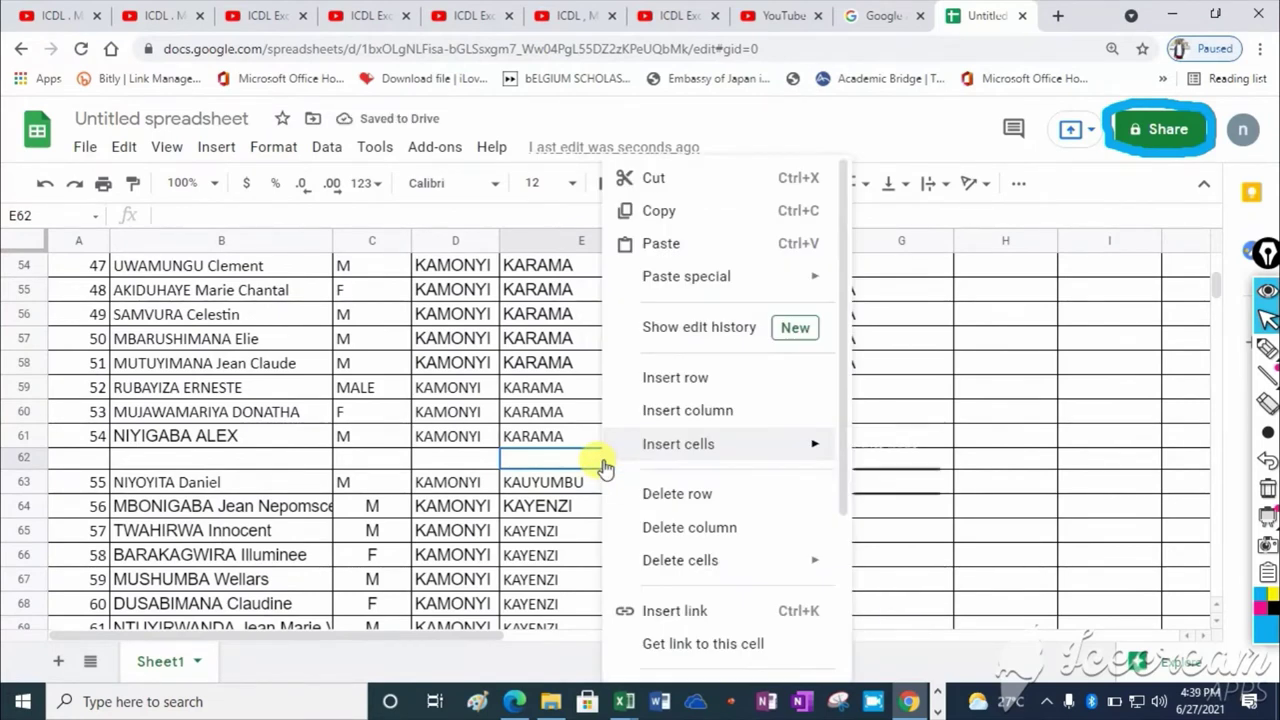
left_click(678, 378)
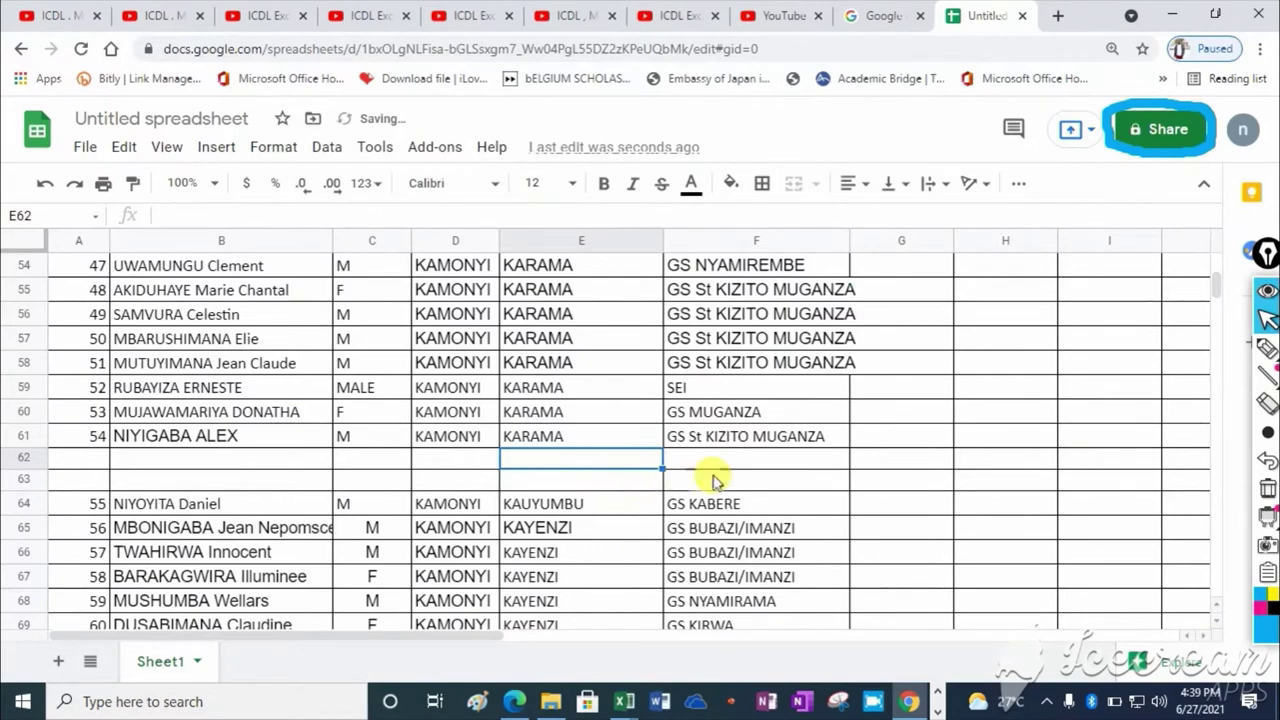
- Move to cell G66 in column G and open the File menu
left_click(868, 488)
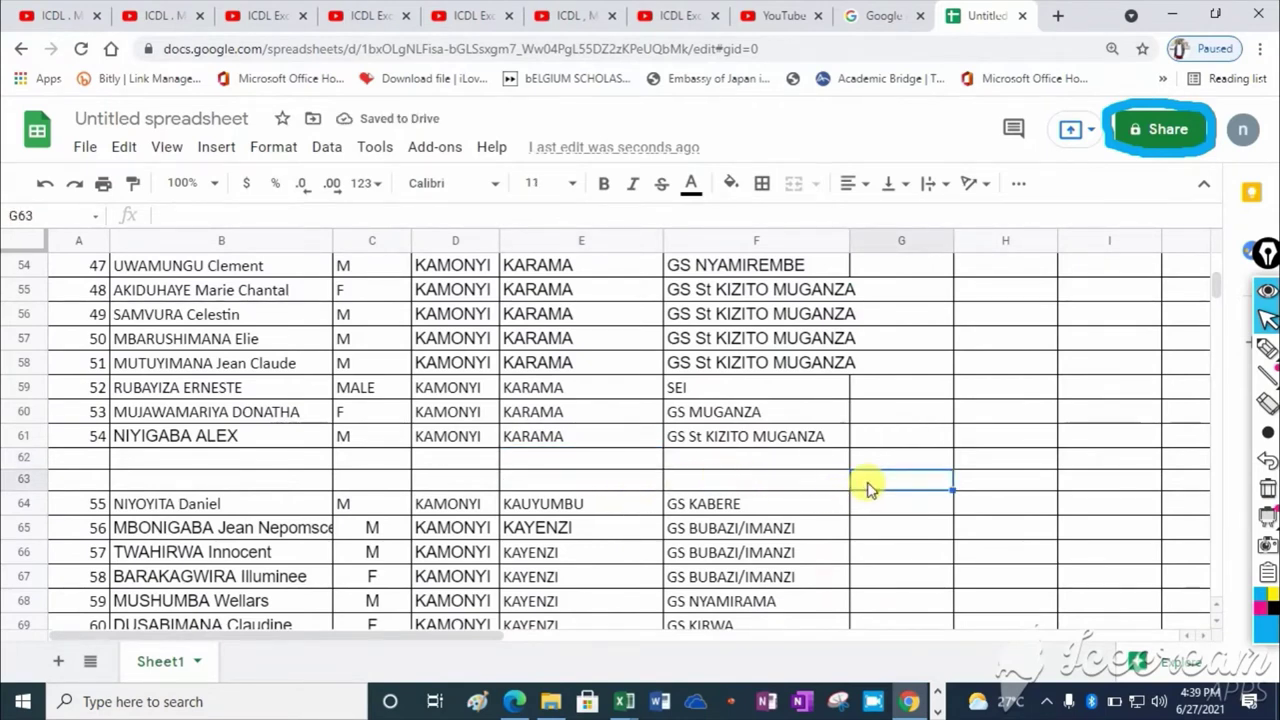
key("Down")
key("Down")
key("Down")
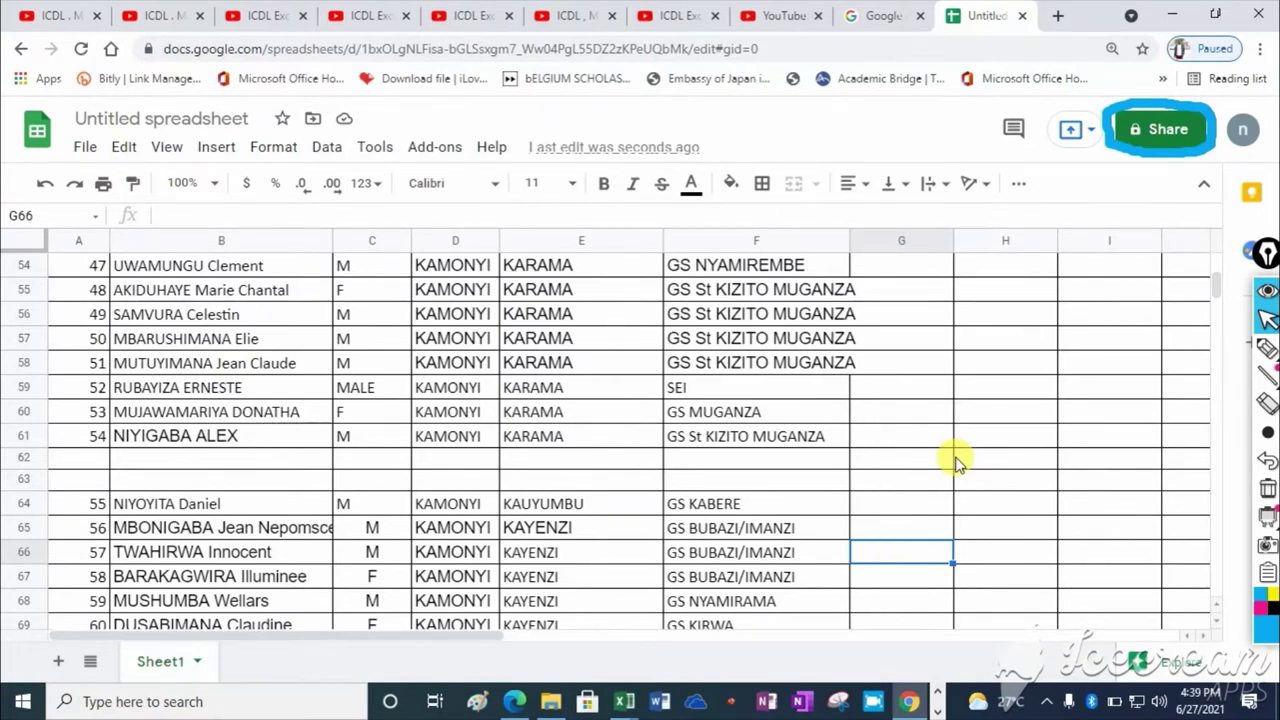
left_click(88, 150)
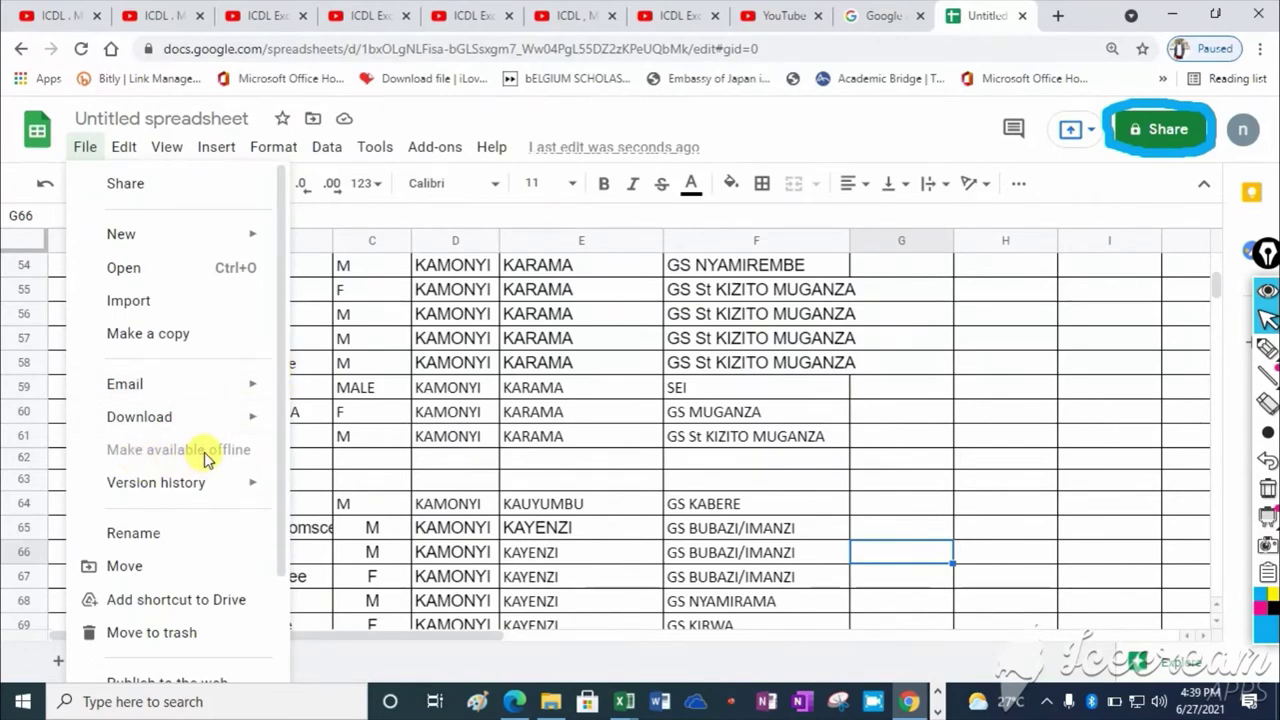
mouse_move(190, 422)
left_click(82, 148)
left_click(82, 148)
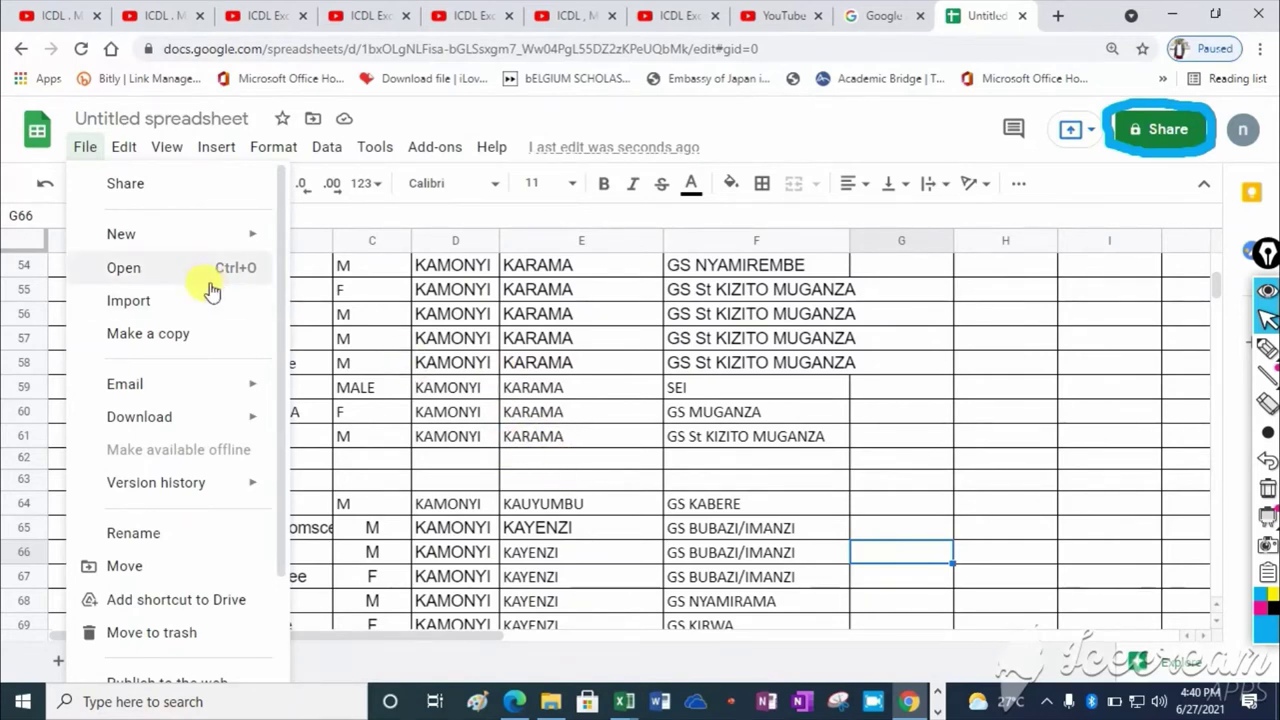
left_click(944, 436)
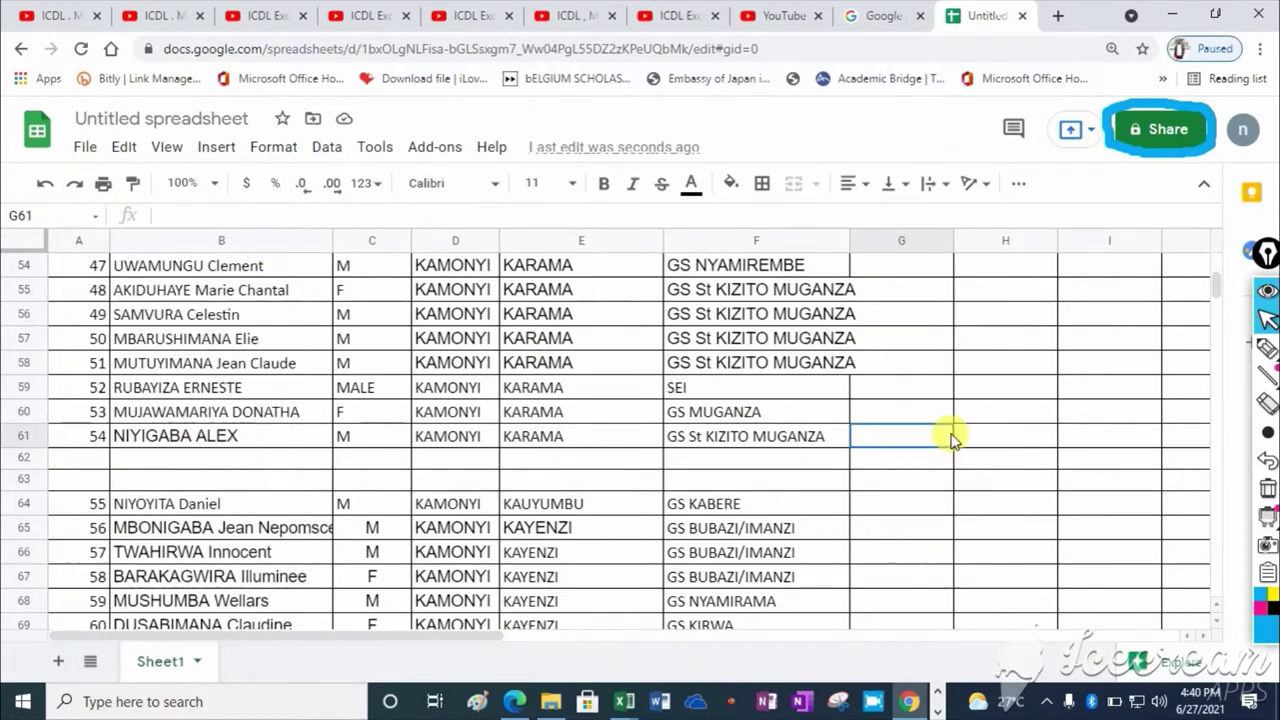
left_click(85, 147)
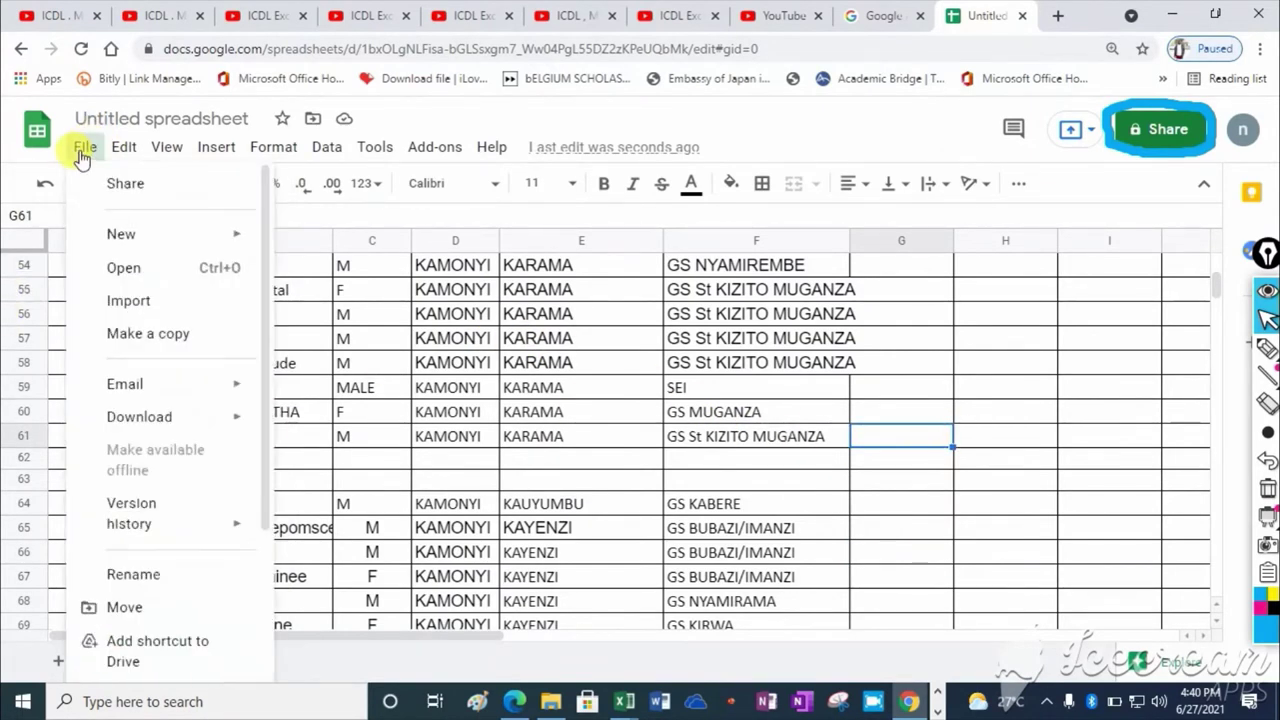
mouse_move(145, 432)
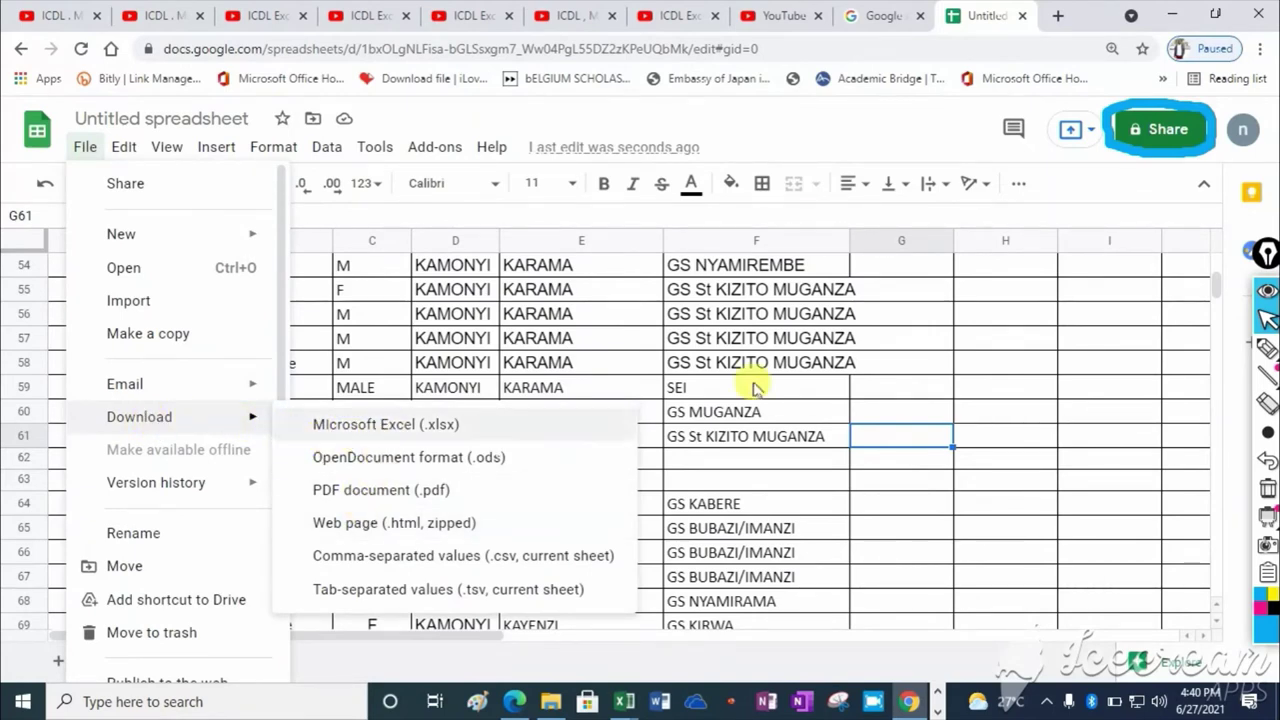
left_click(990, 387)
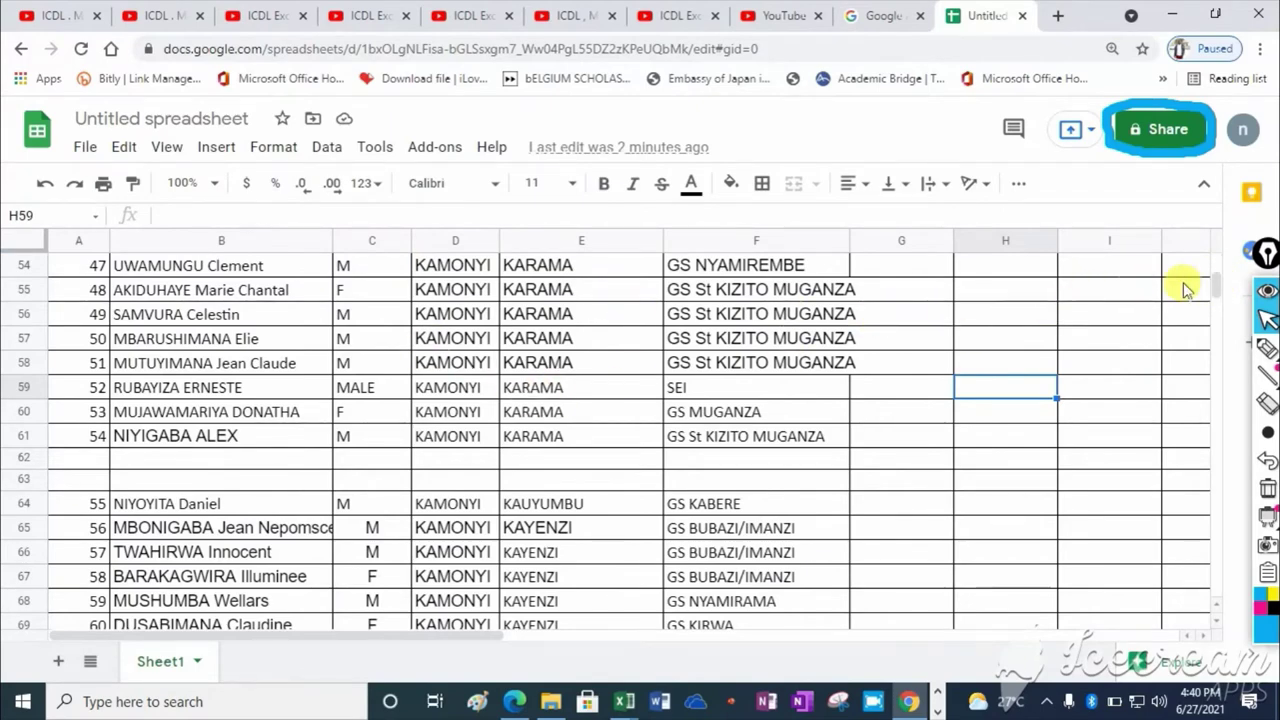
- Scroll to the top and select the first teacher's record across A4:G4
left_click_drag(1215, 288, 1215, 262)
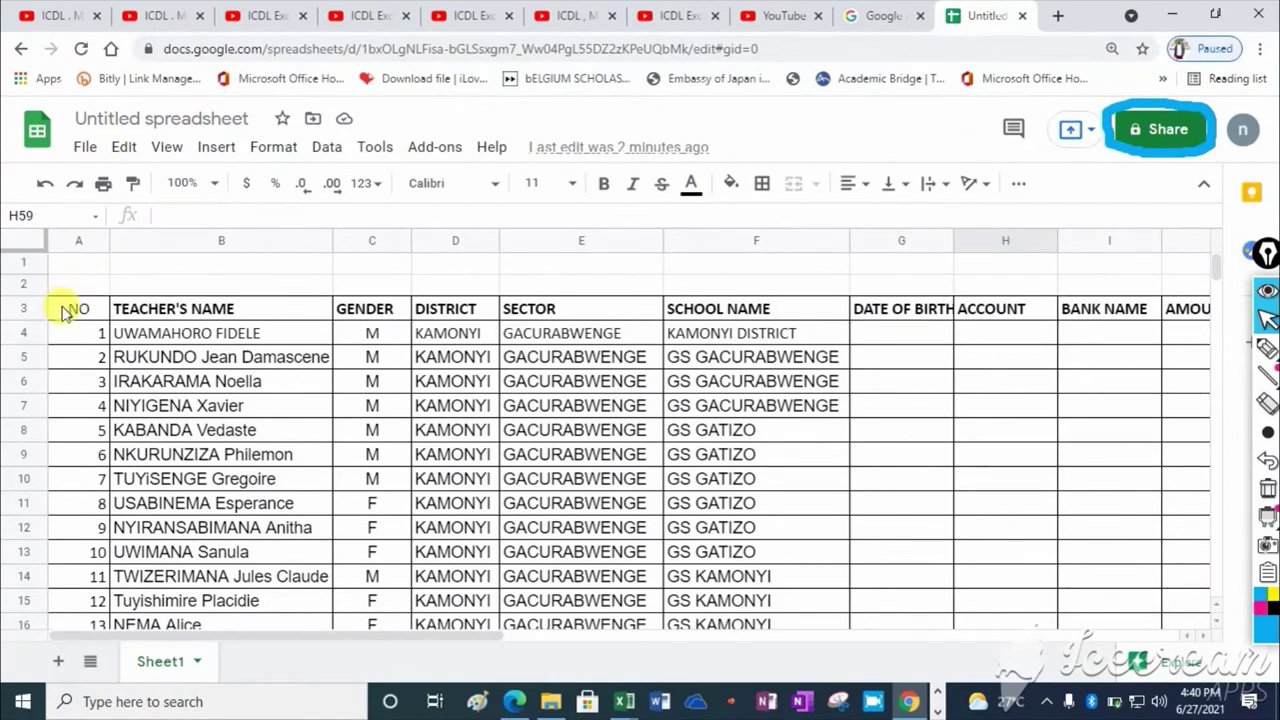
left_click_drag(70, 333, 318, 338)
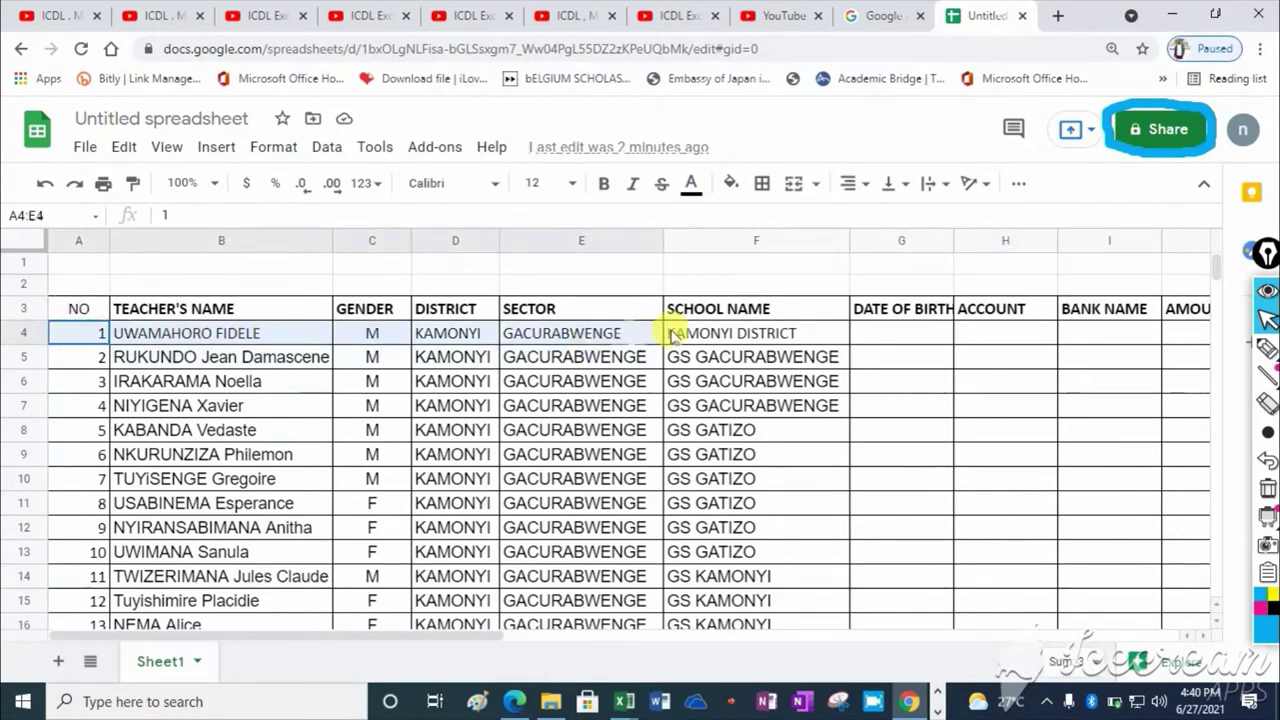
left_click_drag(318, 338, 882, 340)
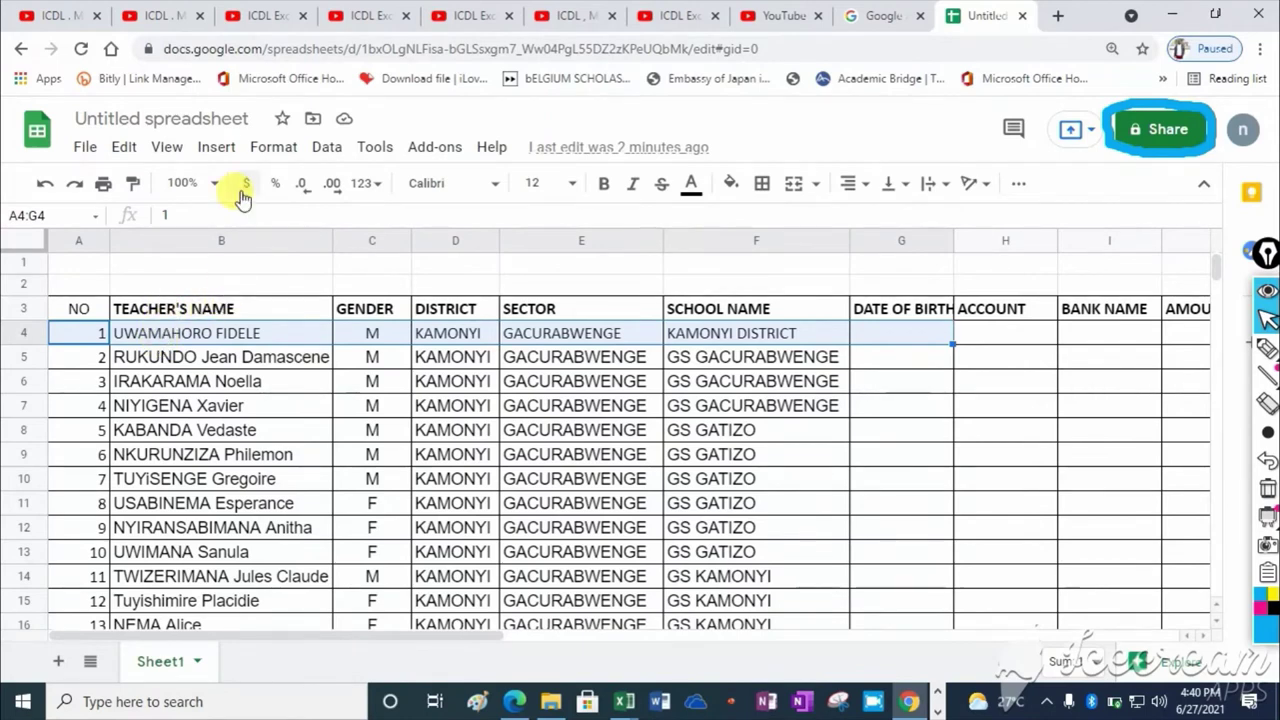
left_click(282, 150)
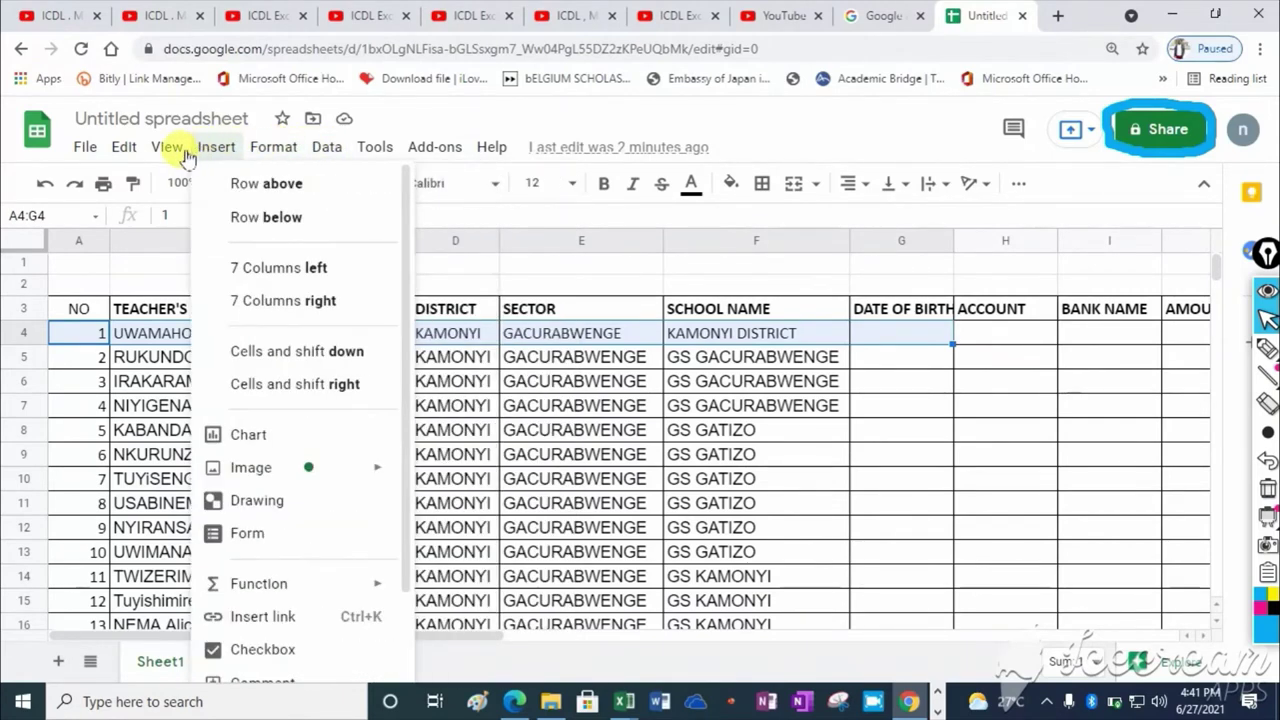
- Freeze rows 1–4 with View > Freeze > Up to row 4, then select G7
left_click(170, 150)
left_click(170, 150)
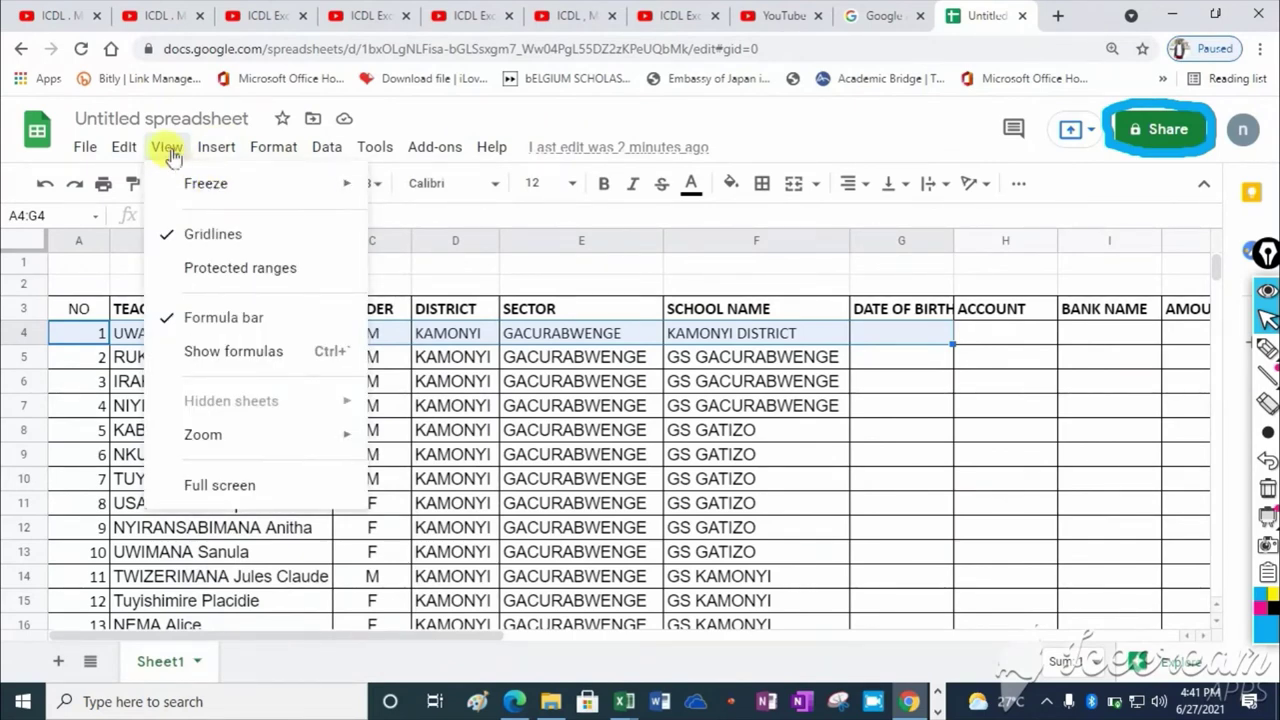
mouse_move(245, 193)
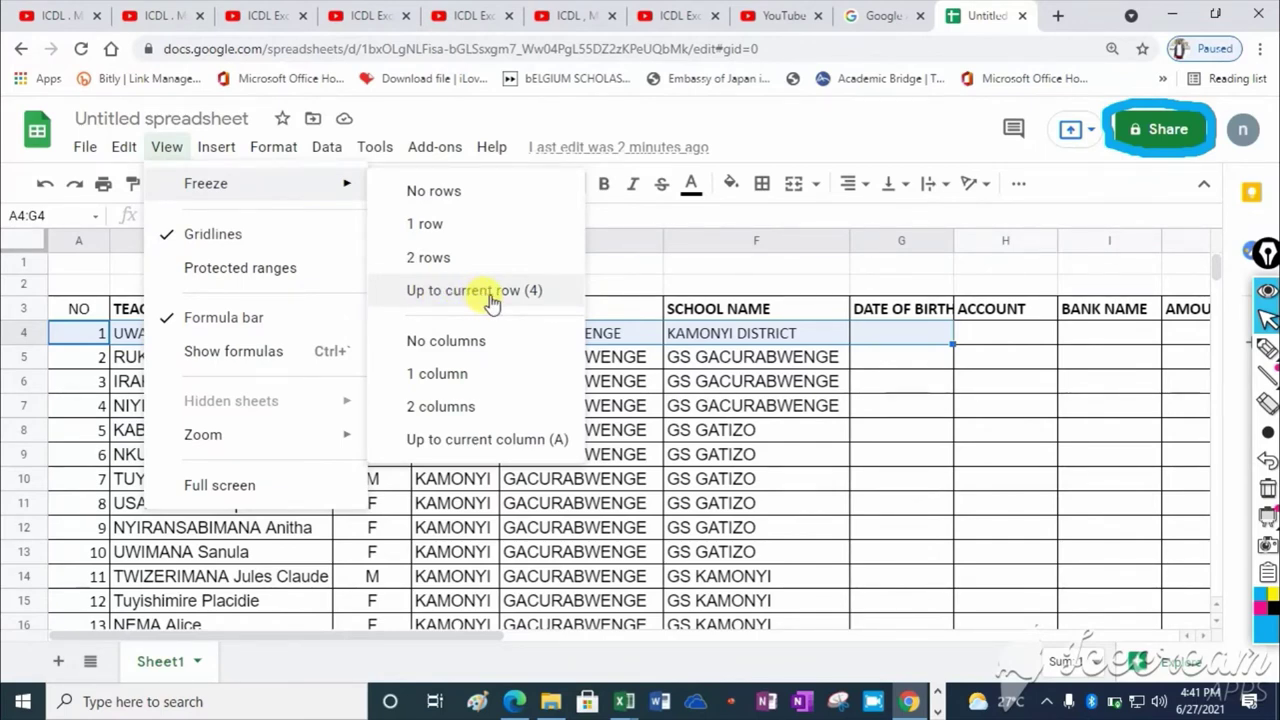
left_click(492, 300)
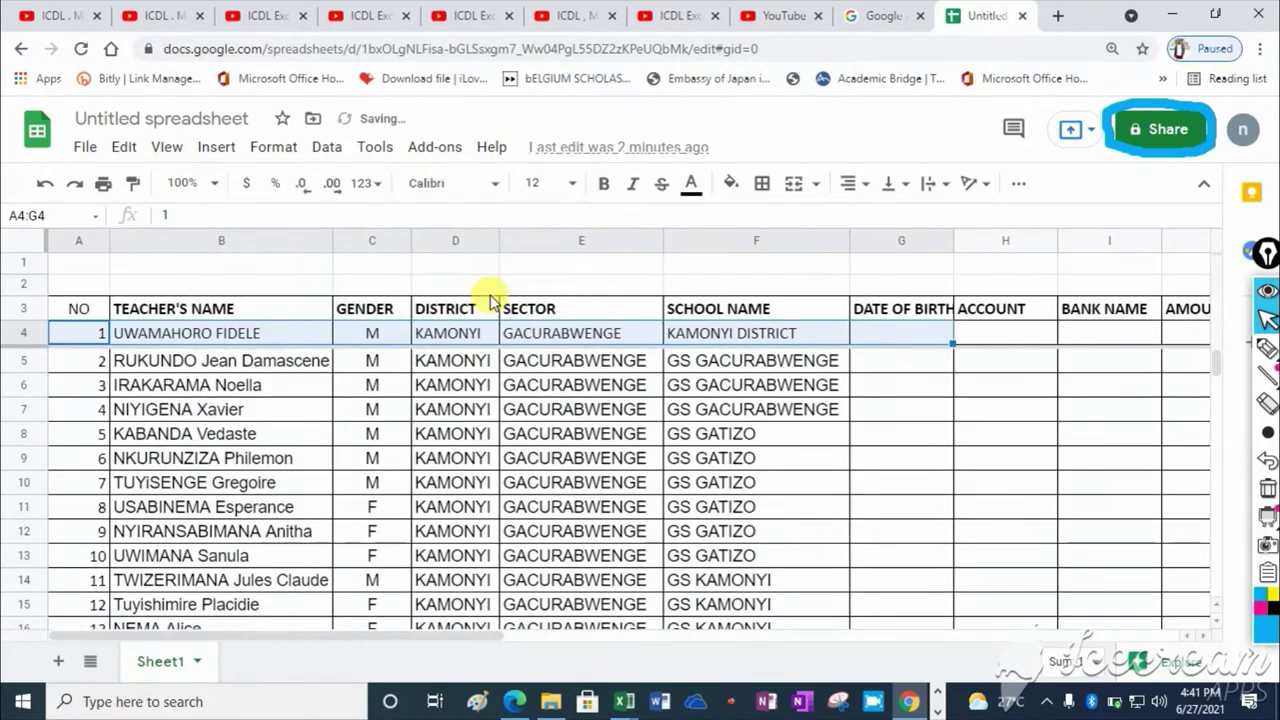
left_click(948, 412)
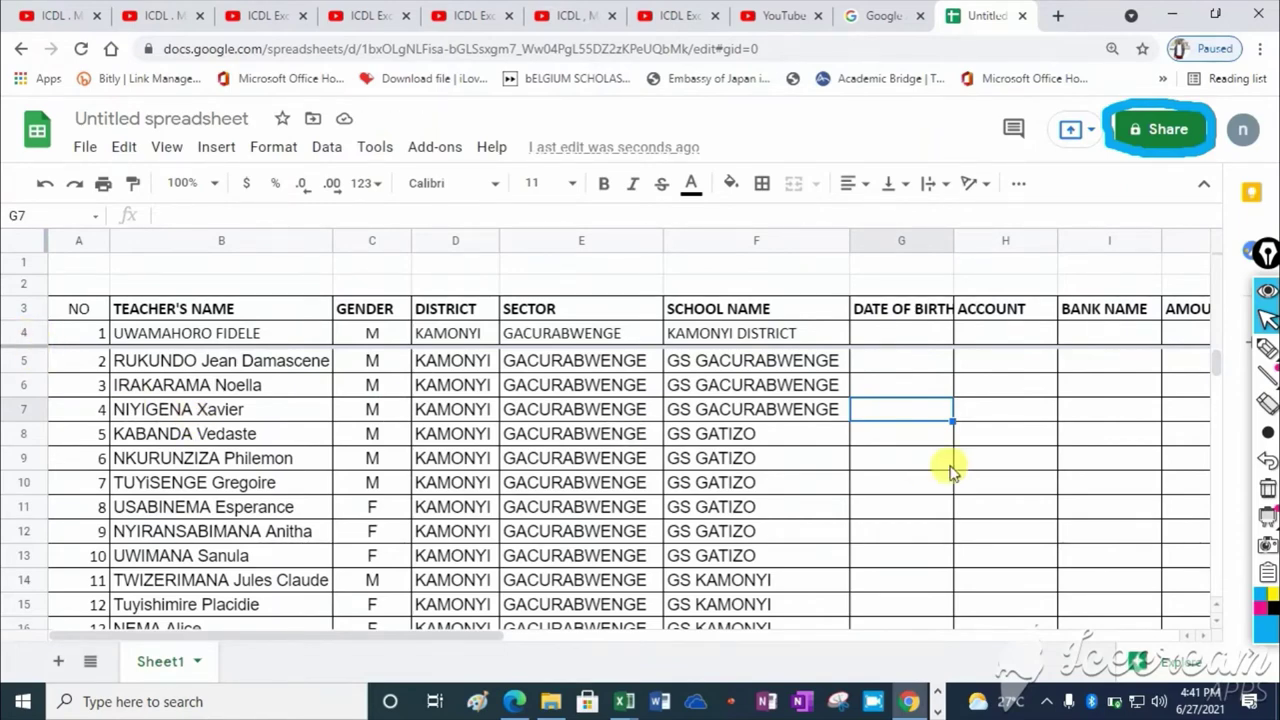
scroll(1213, 359, "down", 2)
scroll(1213, 365, "down", 5)
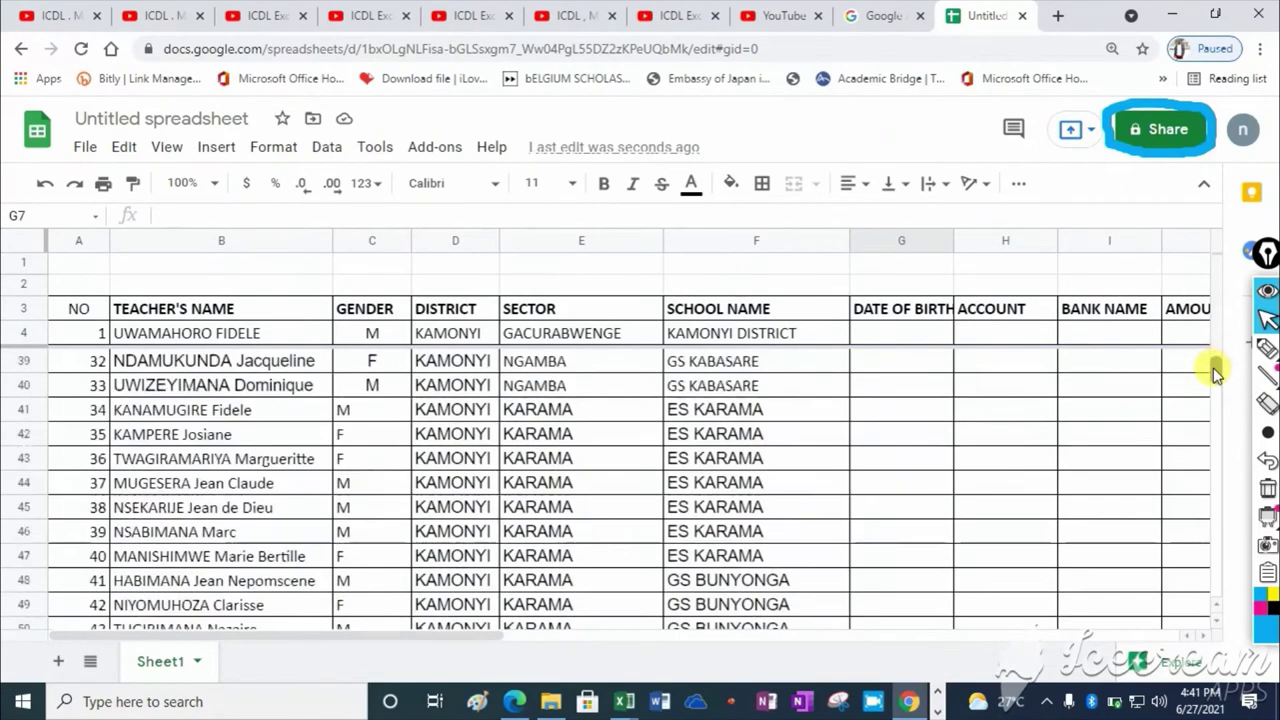
scroll(1214, 370, "down", 2)
scroll(1215, 378, "down", 5)
scroll(1213, 374, "down", 2)
scroll(1213, 376, "down", 3)
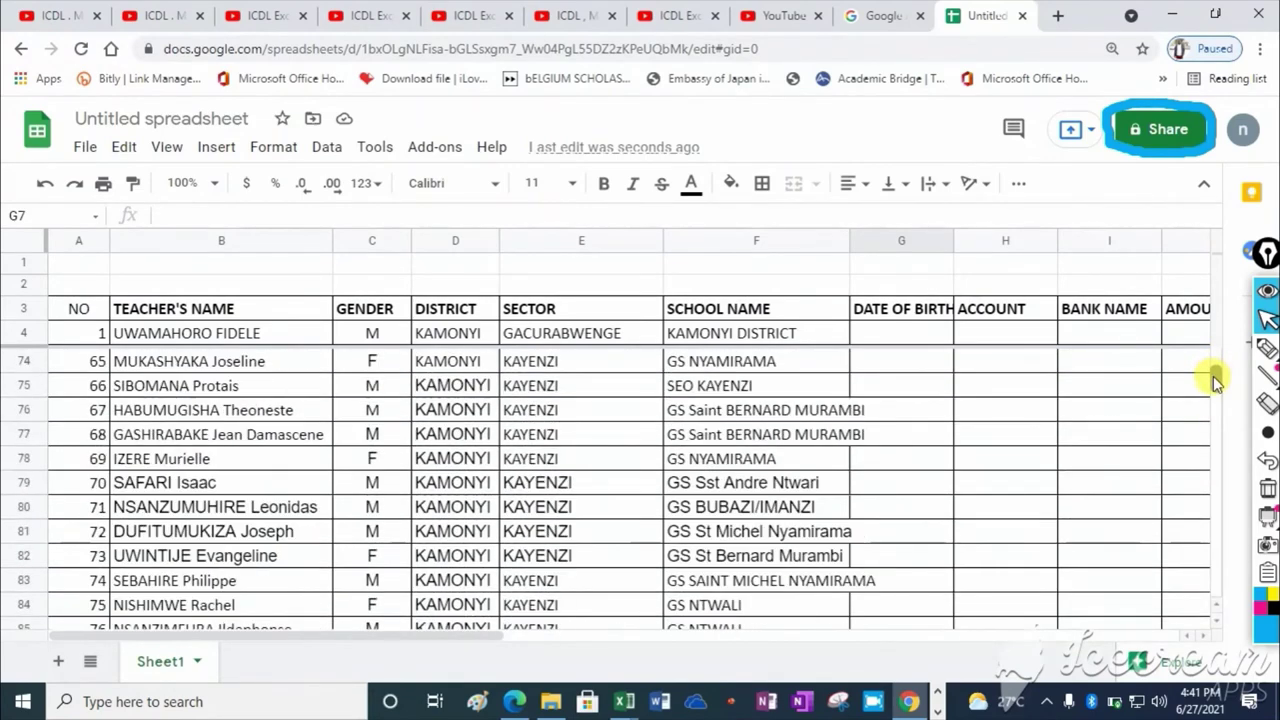
scroll(1214, 380, "down", 4)
left_click_drag(1213, 385, 1213, 397)
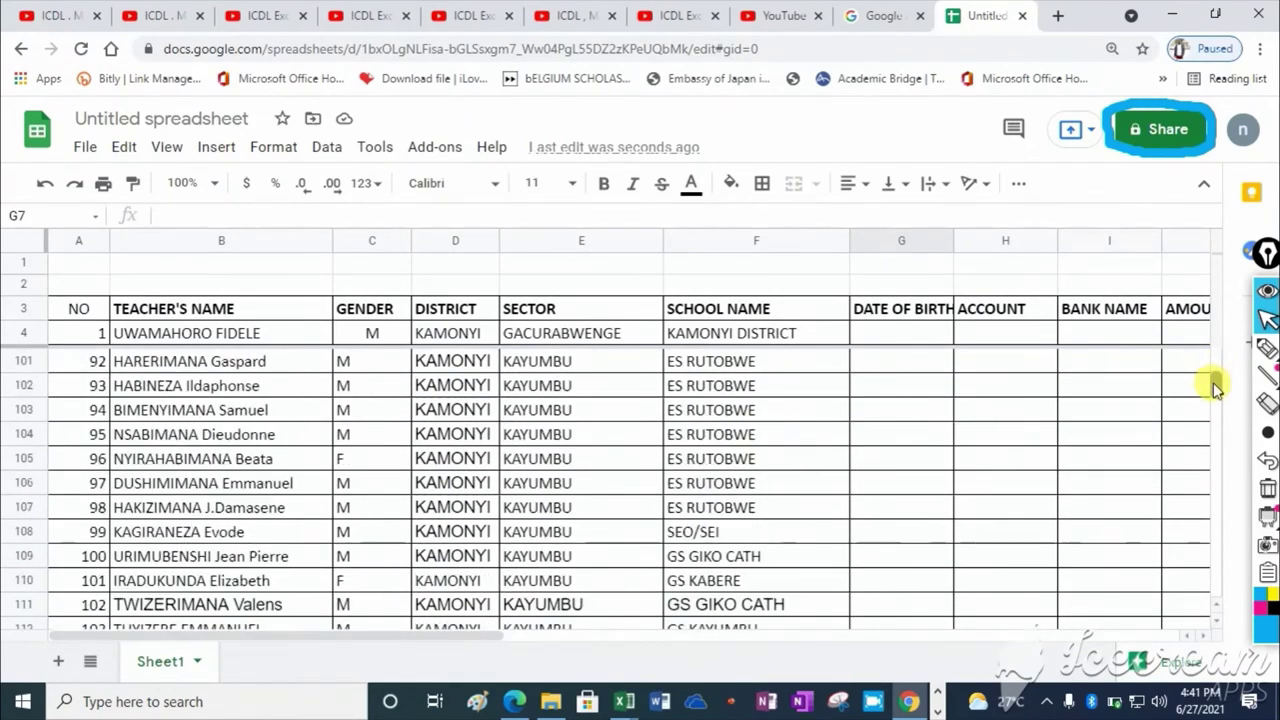
scroll(1213, 397, "down", 3)
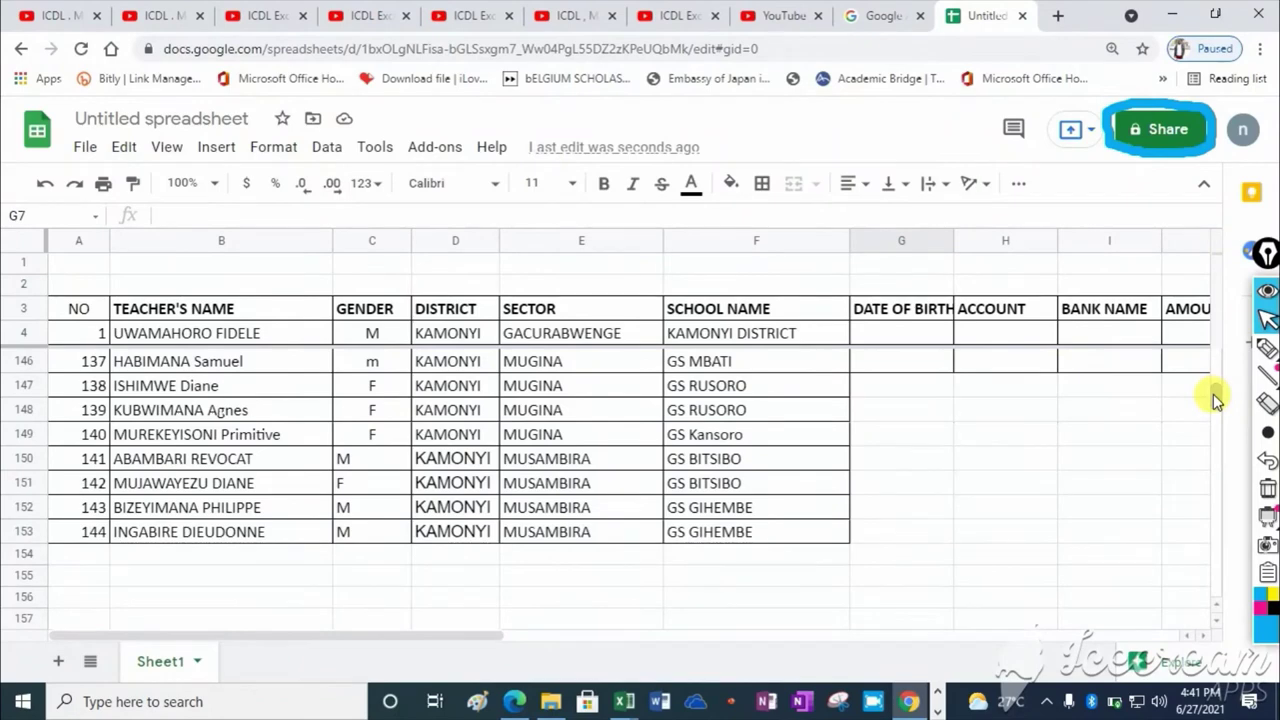
key("Down")
key("Down")
key("Down")
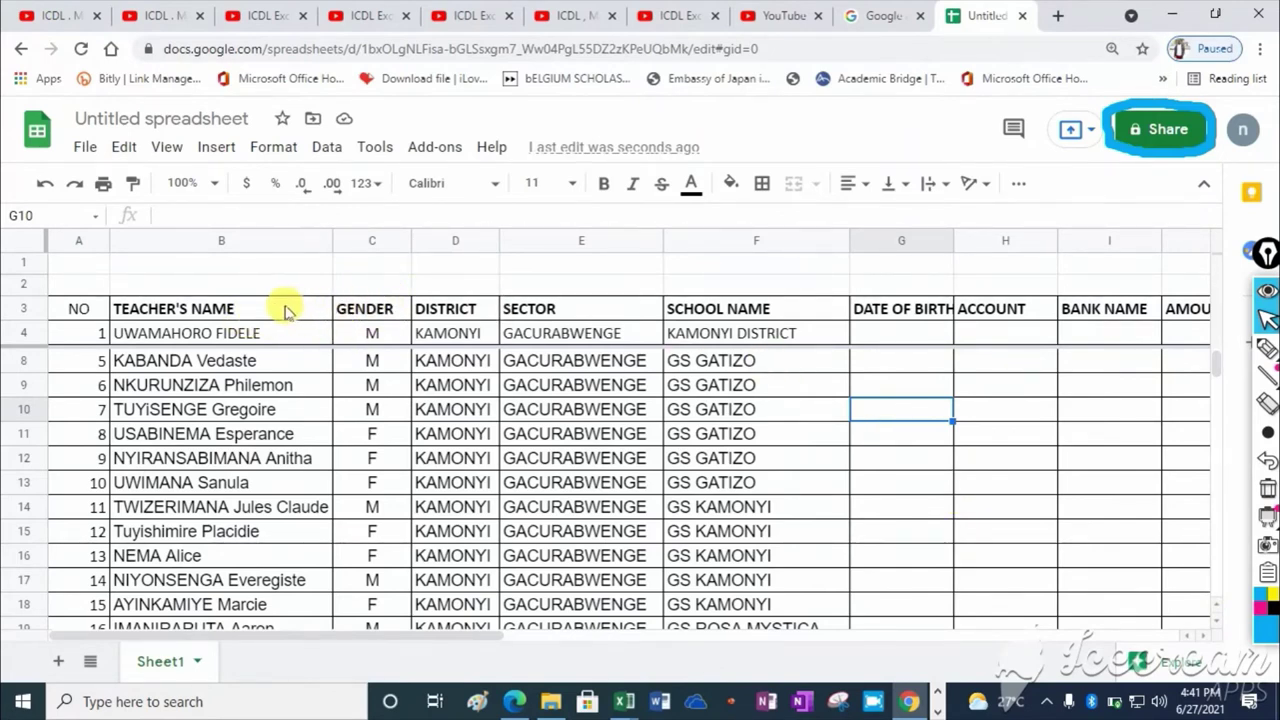
- Select column C and freeze columns A–C so NO, TEACHER'S NAME and GENDER stay fixed
left_click(377, 294)
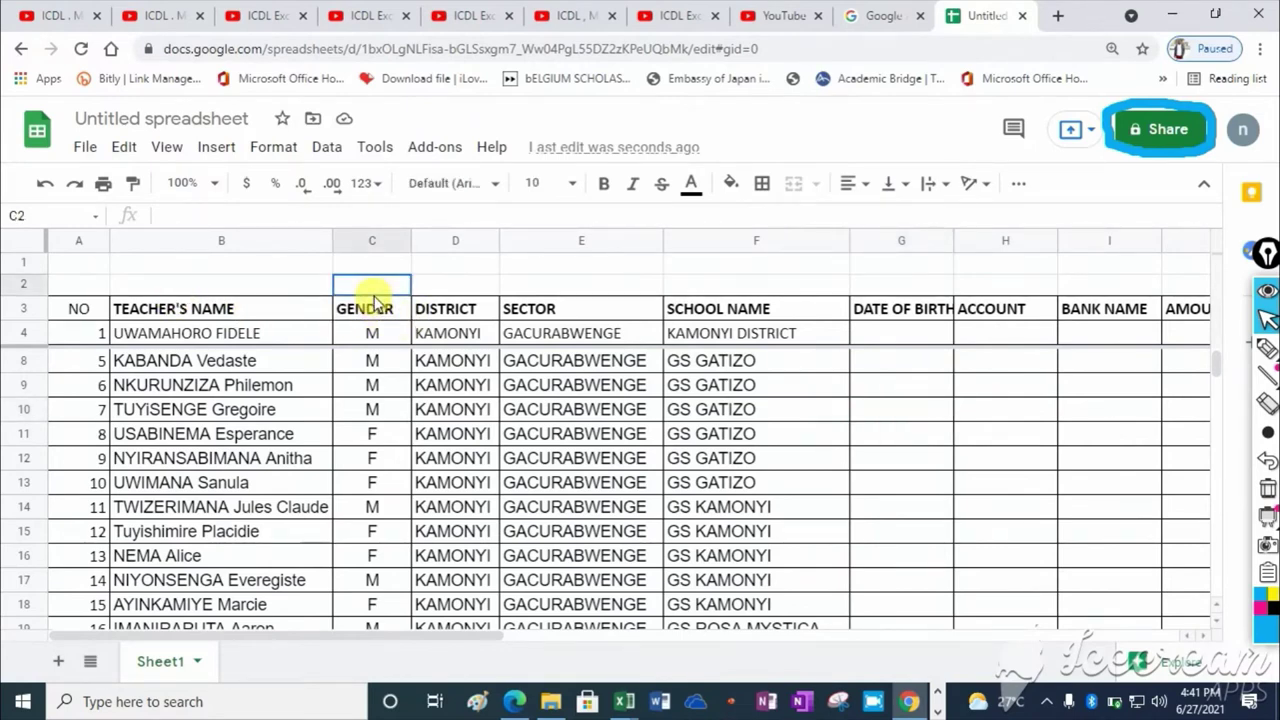
left_click(372, 240)
mouse_move(371, 240)
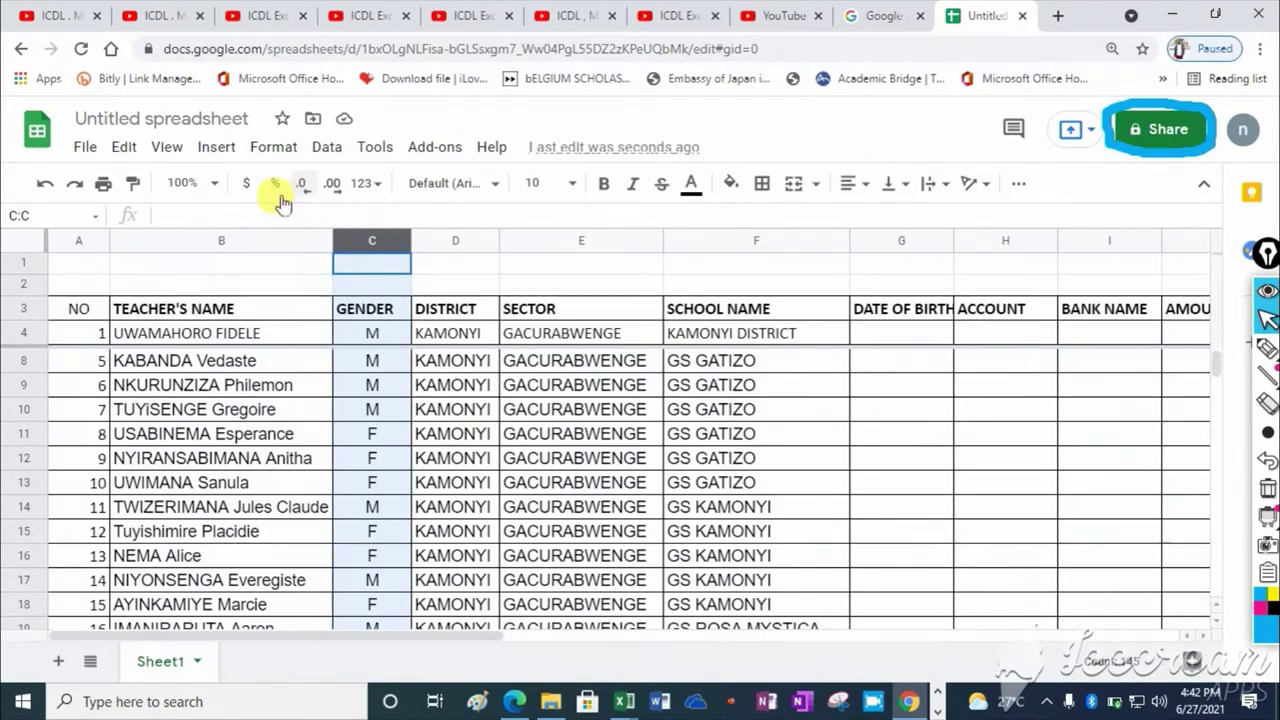
left_click(166, 150)
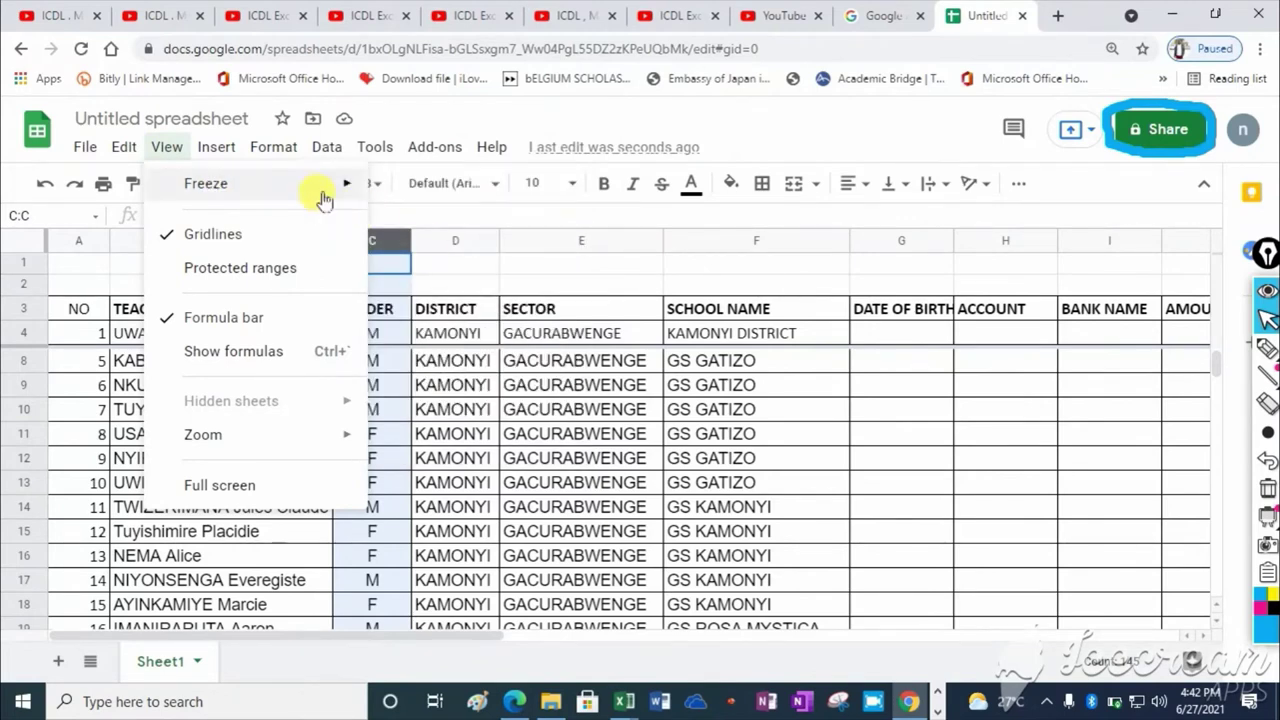
mouse_move(335, 183)
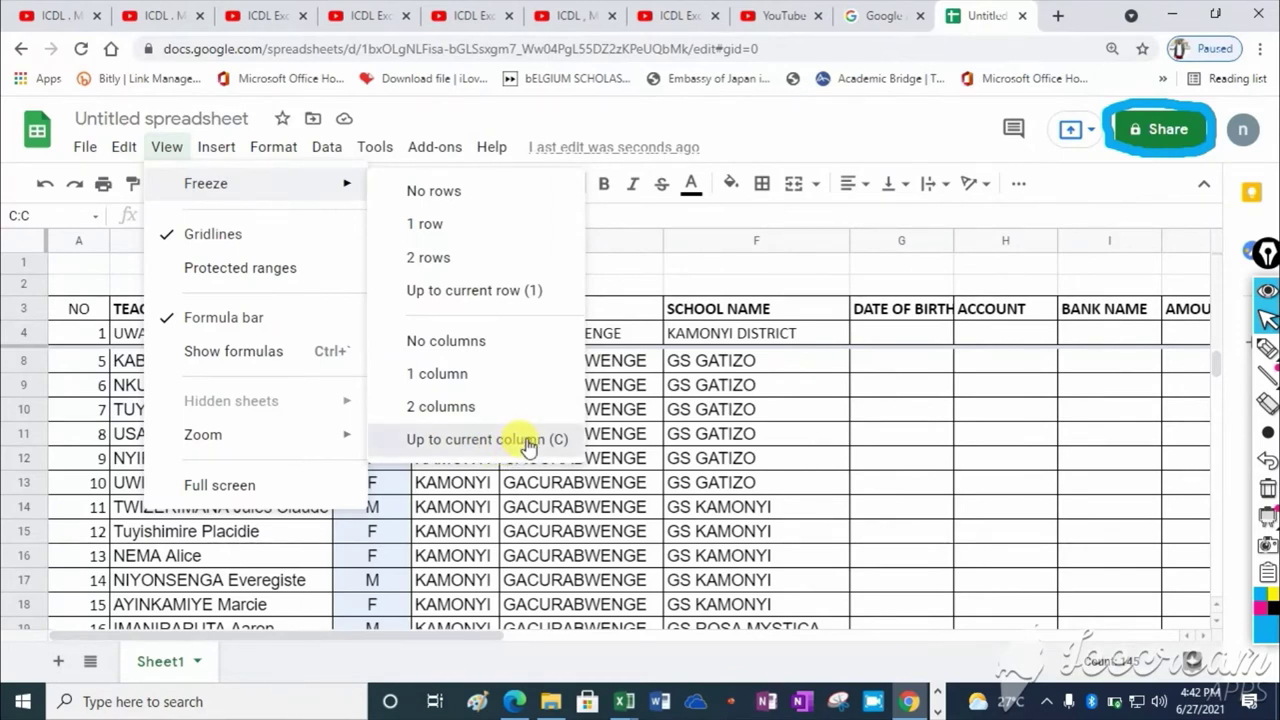
left_click(528, 441)
left_click(955, 453)
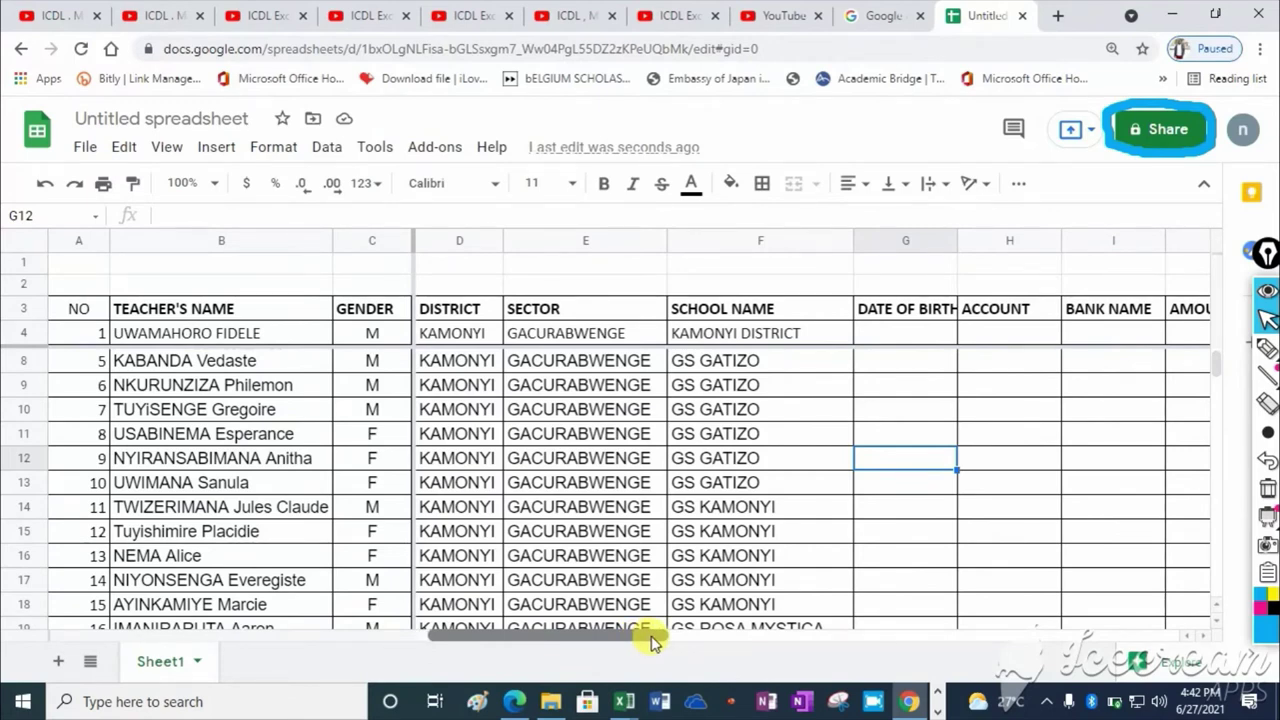
mouse_move(652, 641)
left_mouse_down()
mouse_move(793, 637)
mouse_move(735, 643)
mouse_move(787, 659)
mouse_move(681, 661)
mouse_move(729, 657)
left_mouse_up()
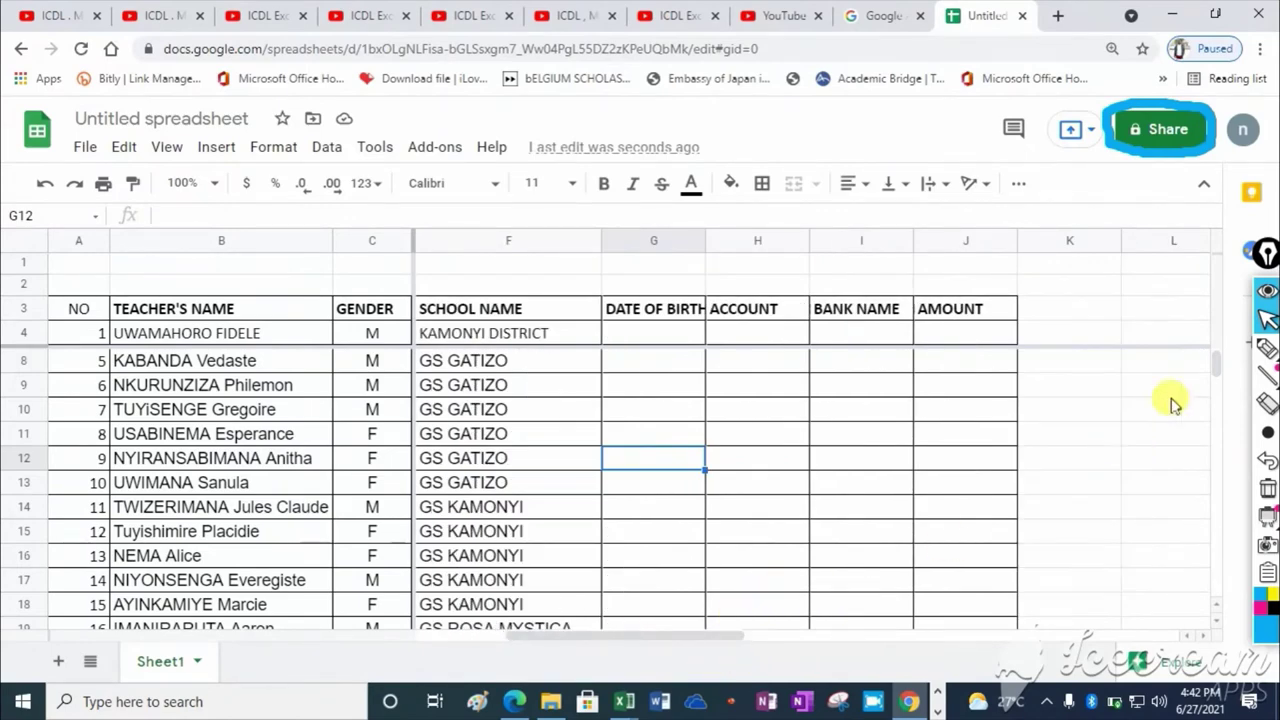
left_click_drag(1214, 363, 1212, 383)
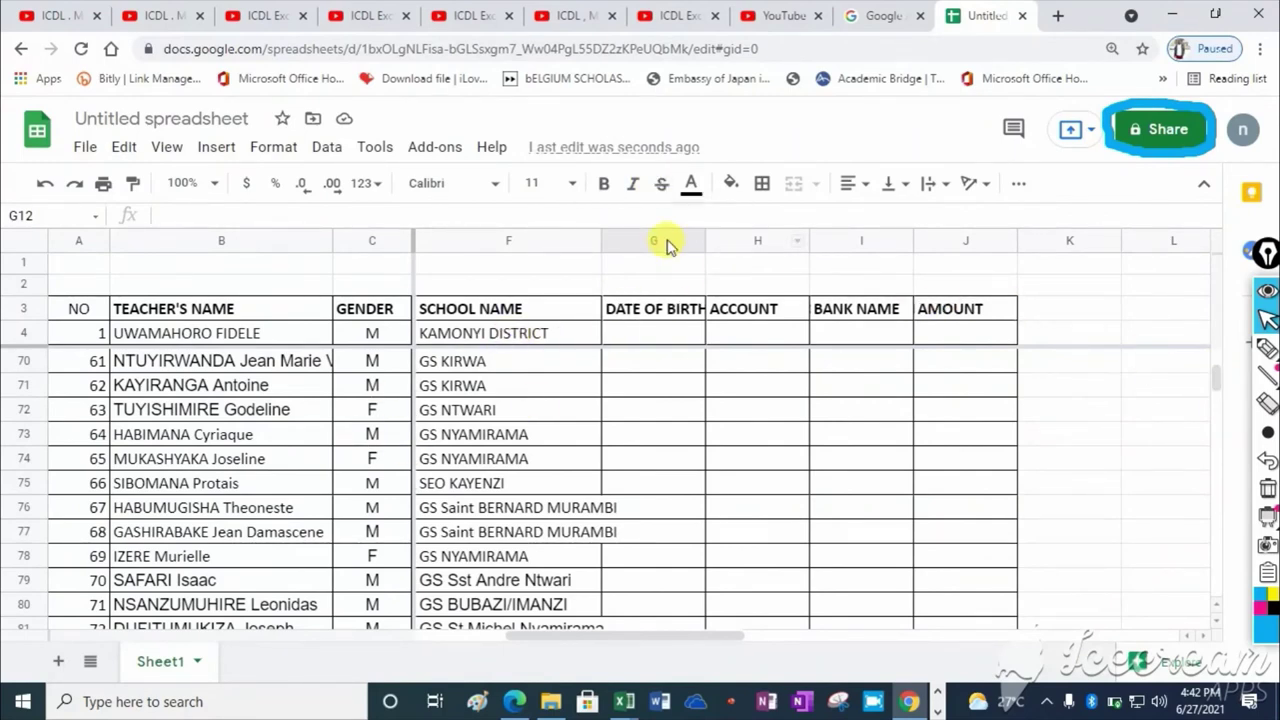
scroll(1214, 372, "up", 5)
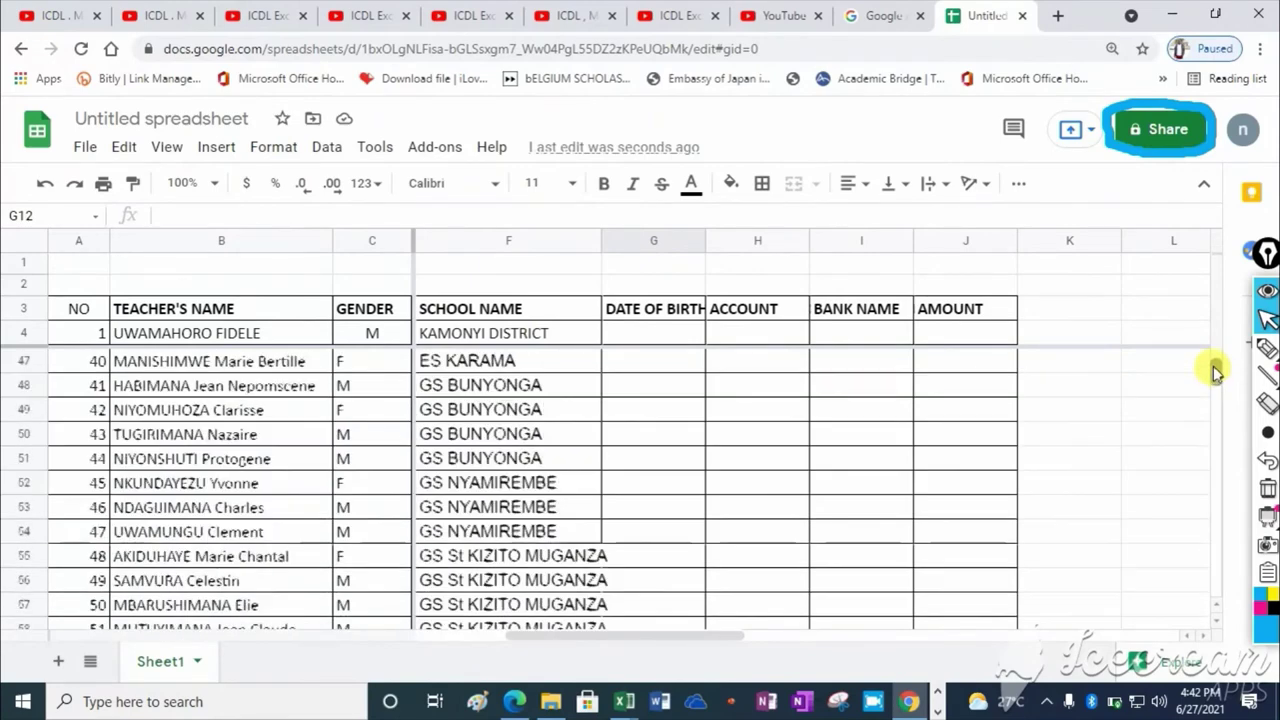
left_click_drag(1215, 372, 1213, 346)
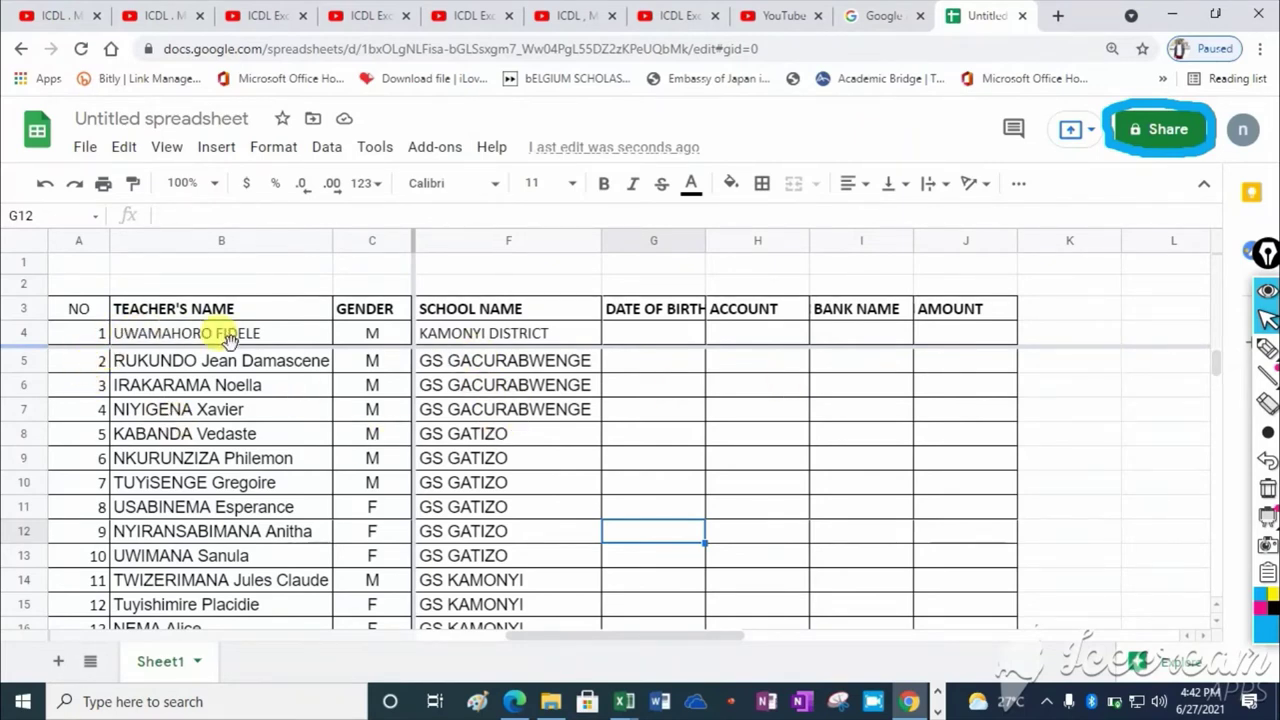
- Replace F4's KAMONYI DISTRICT with GS GACURABWENGE copied from F5, then select records from A4 down
left_click(507, 336)
left_click(505, 365)
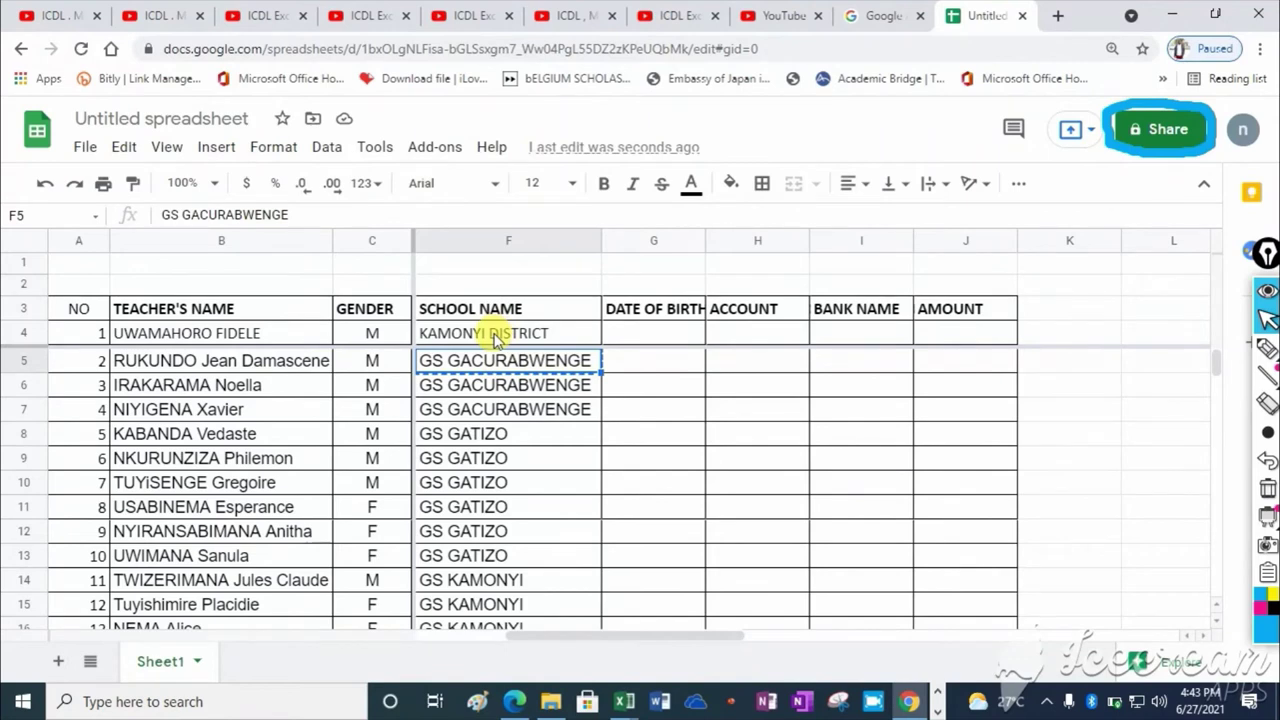
left_click(497, 340)
type("GS GACURABWENGE")
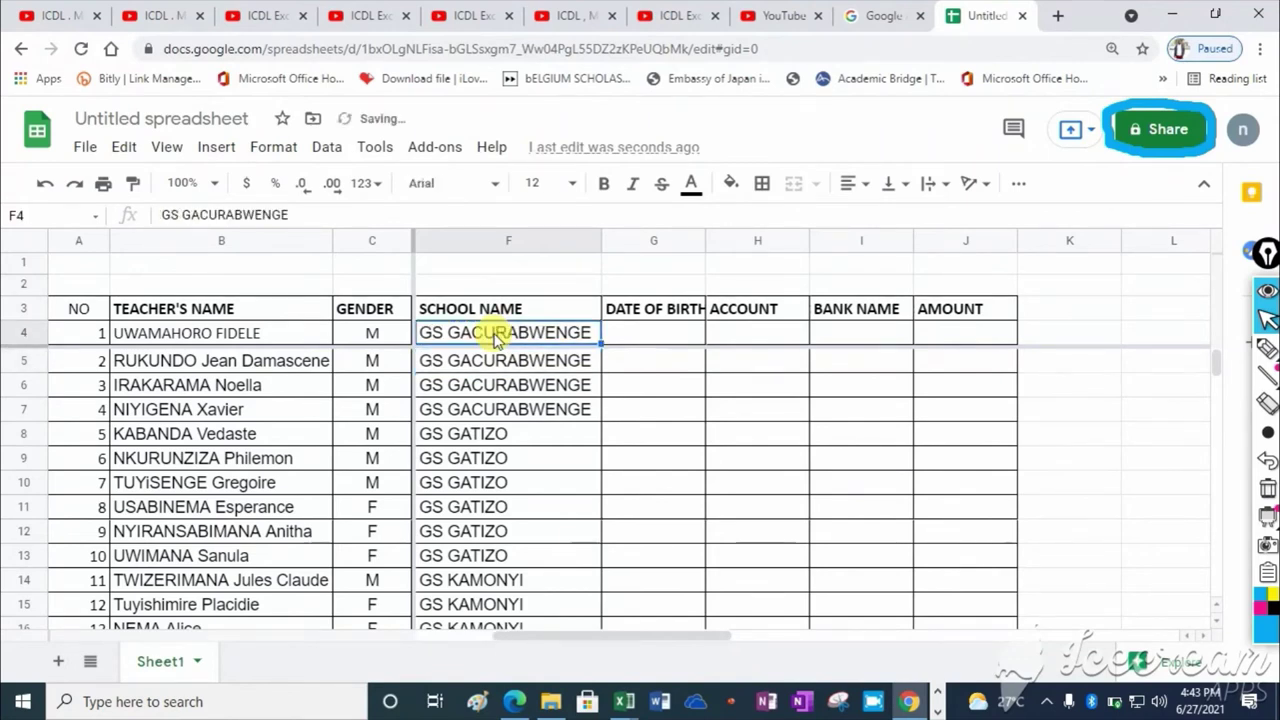
left_click(723, 390)
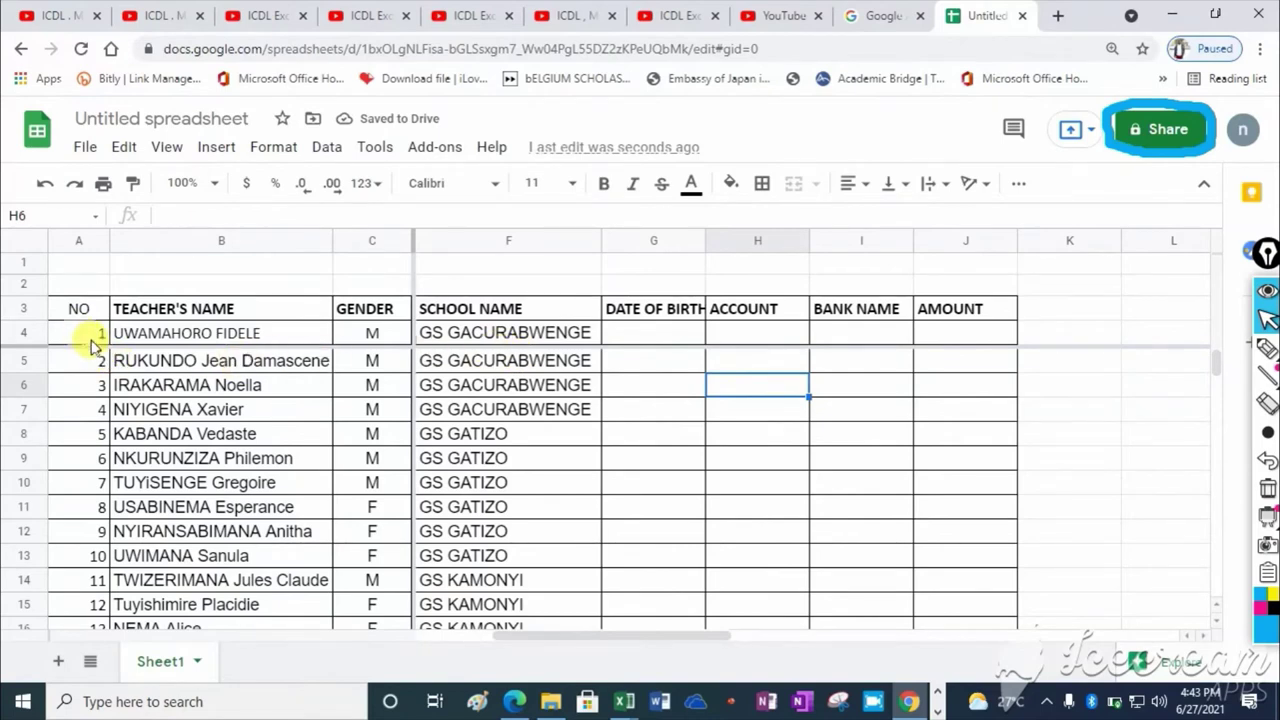
mouse_move(90, 342)
left_mouse_down()
mouse_move(770, 578)
mouse_move(755, 462)
left_mouse_up()
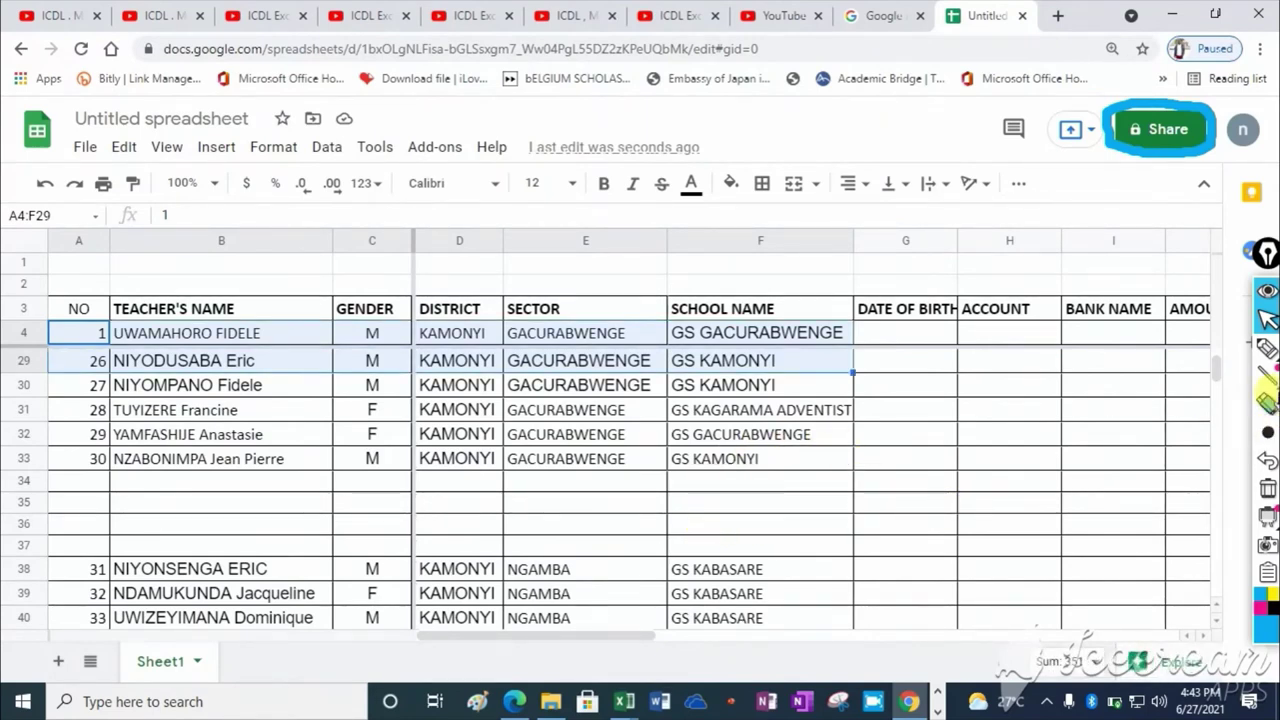
- Fill the selected teacher rows 1–26 (A4:F29) yellow
mouse_move(1265, 376)
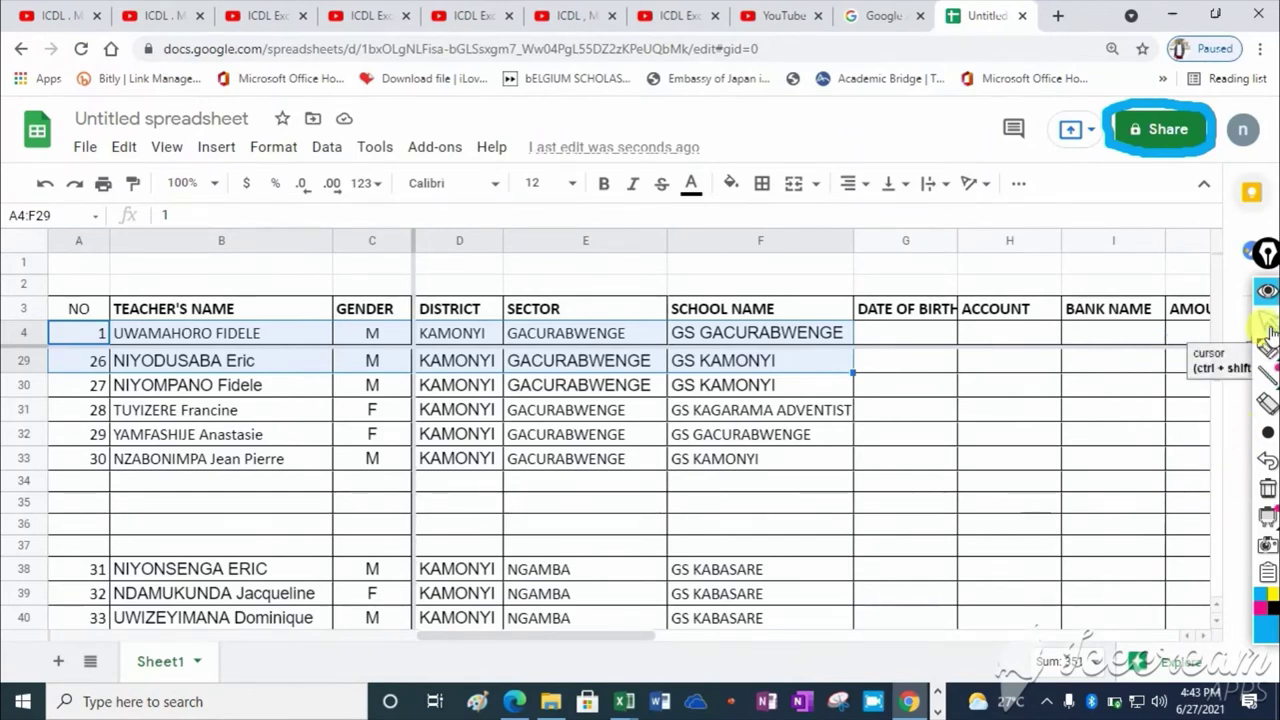
scroll(1214, 366, "up", 6)
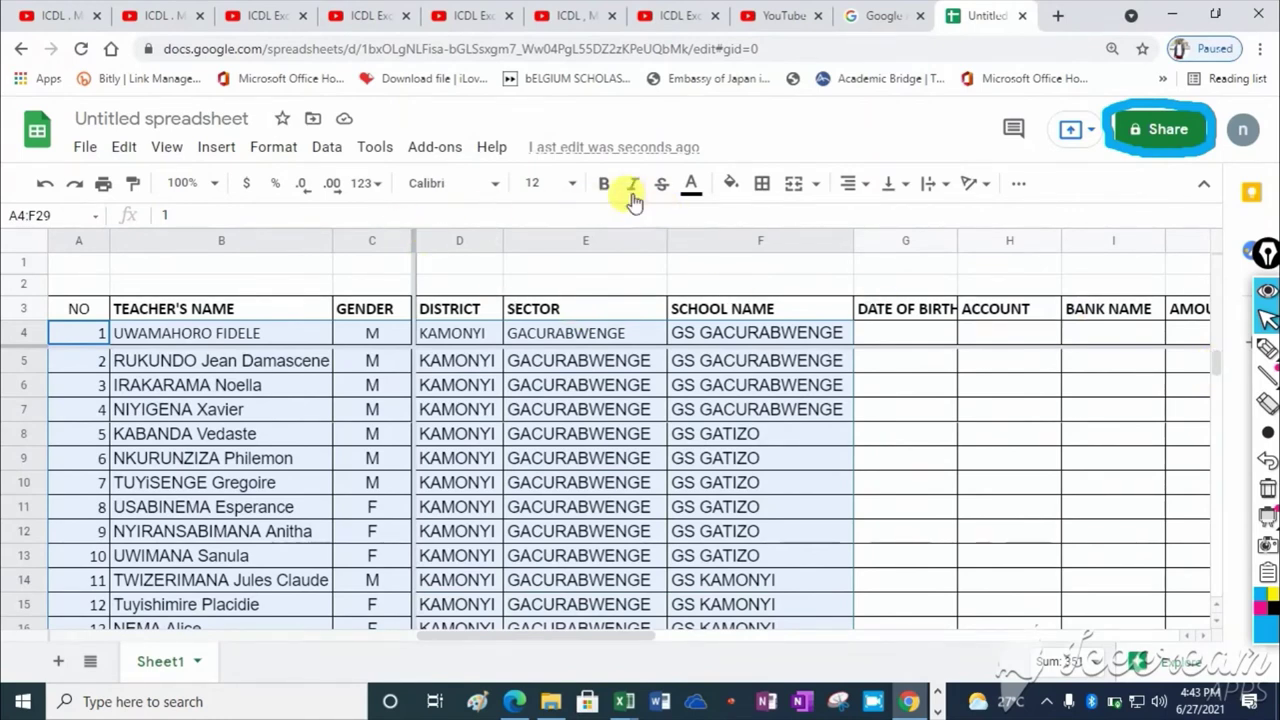
left_click(733, 187)
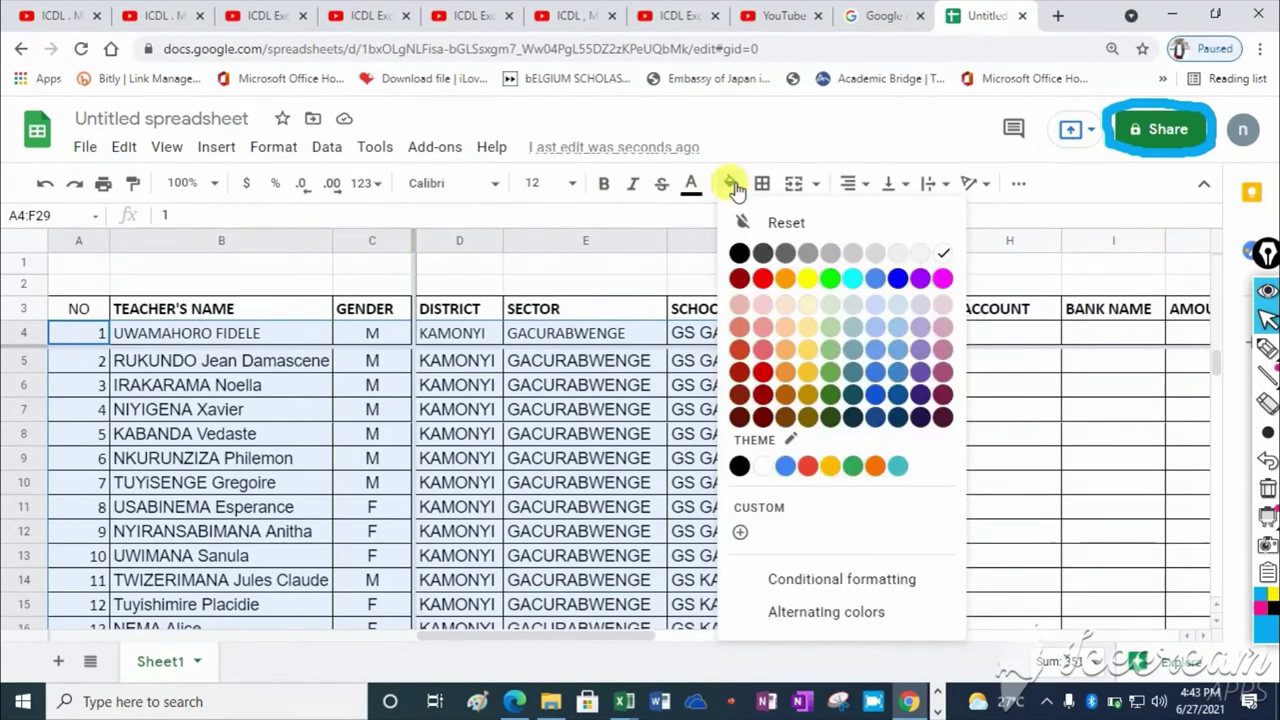
left_click(808, 279)
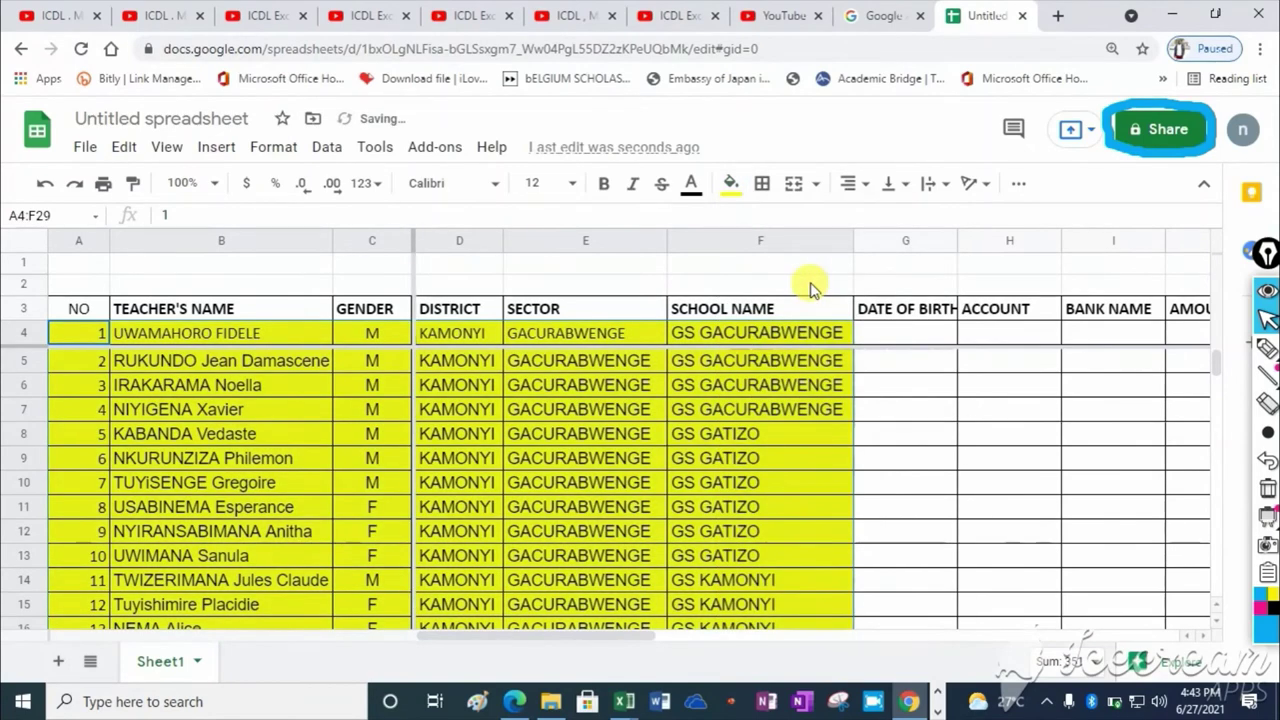
left_click(922, 413)
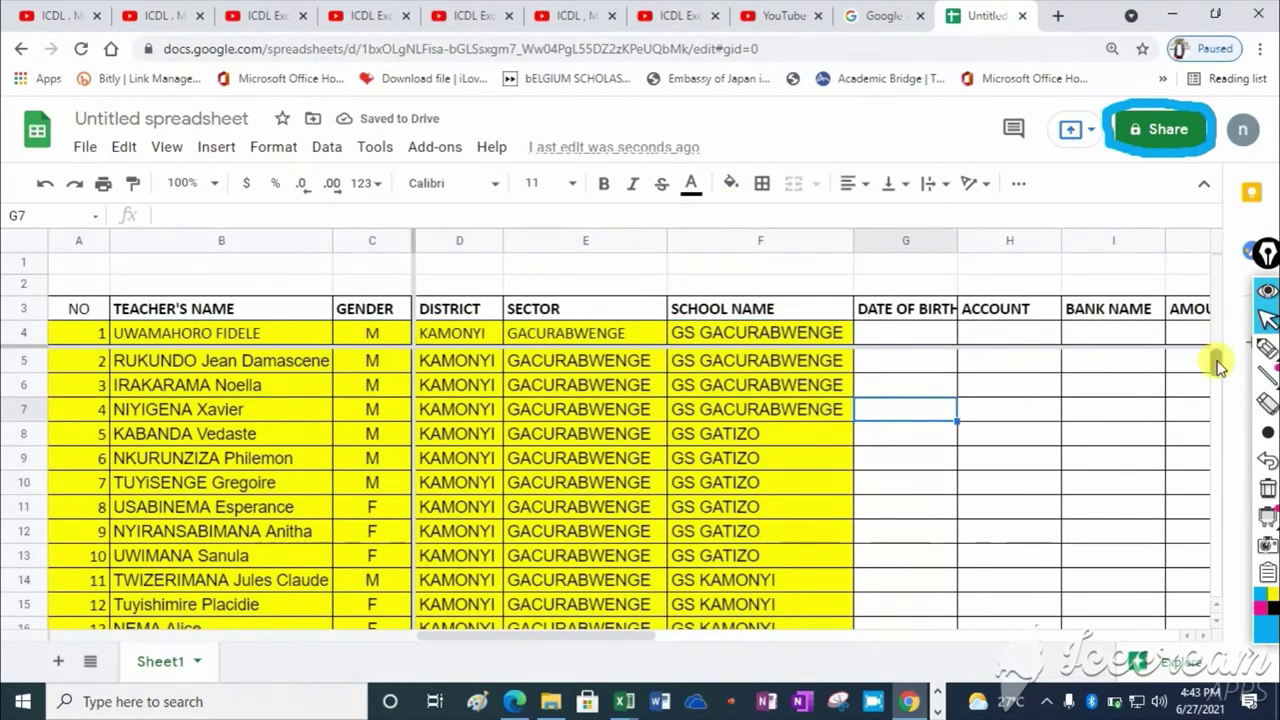
- Select rows A31:F61 from teacher 28 onward and fill them light red
scroll(1214, 368, "down", 15)
scroll(1214, 370, "up", 5)
scroll(1214, 370, "up", 1)
scroll(1212, 370, "up", 5)
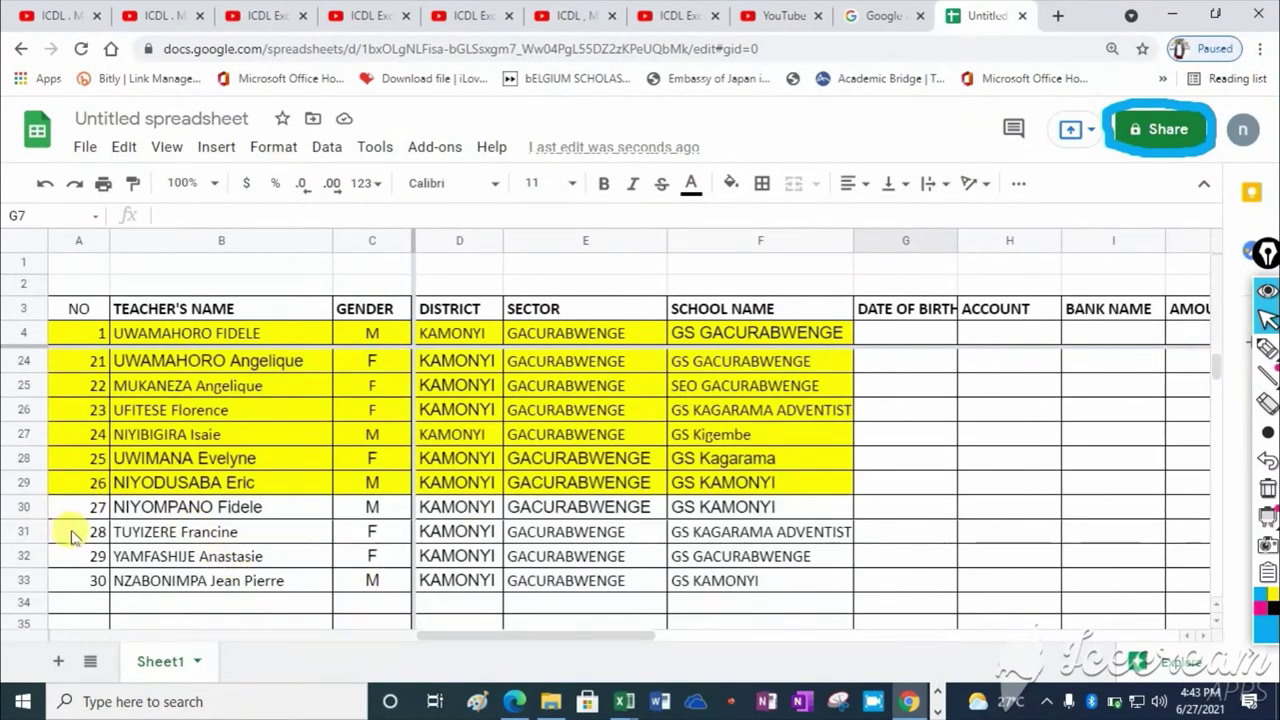
mouse_move(85, 532)
left_mouse_down()
mouse_move(738, 624)
mouse_move(757, 621)
mouse_move(757, 586)
left_mouse_up()
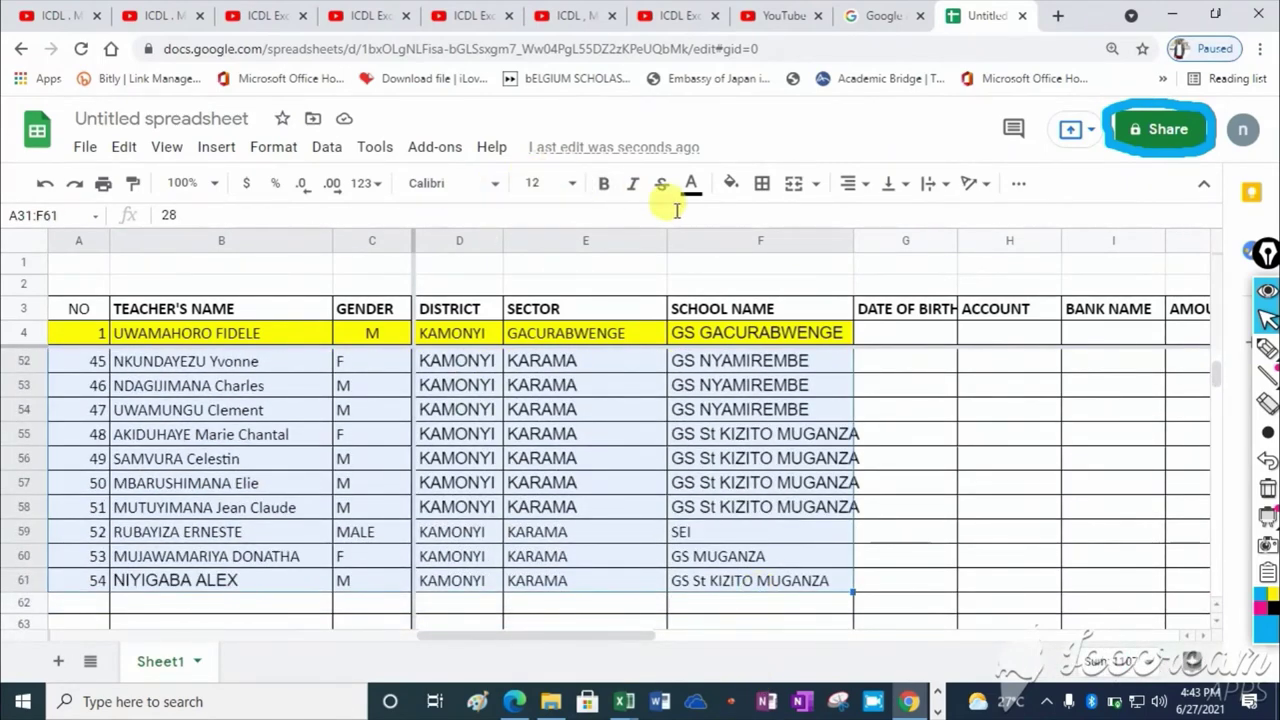
left_click(730, 186)
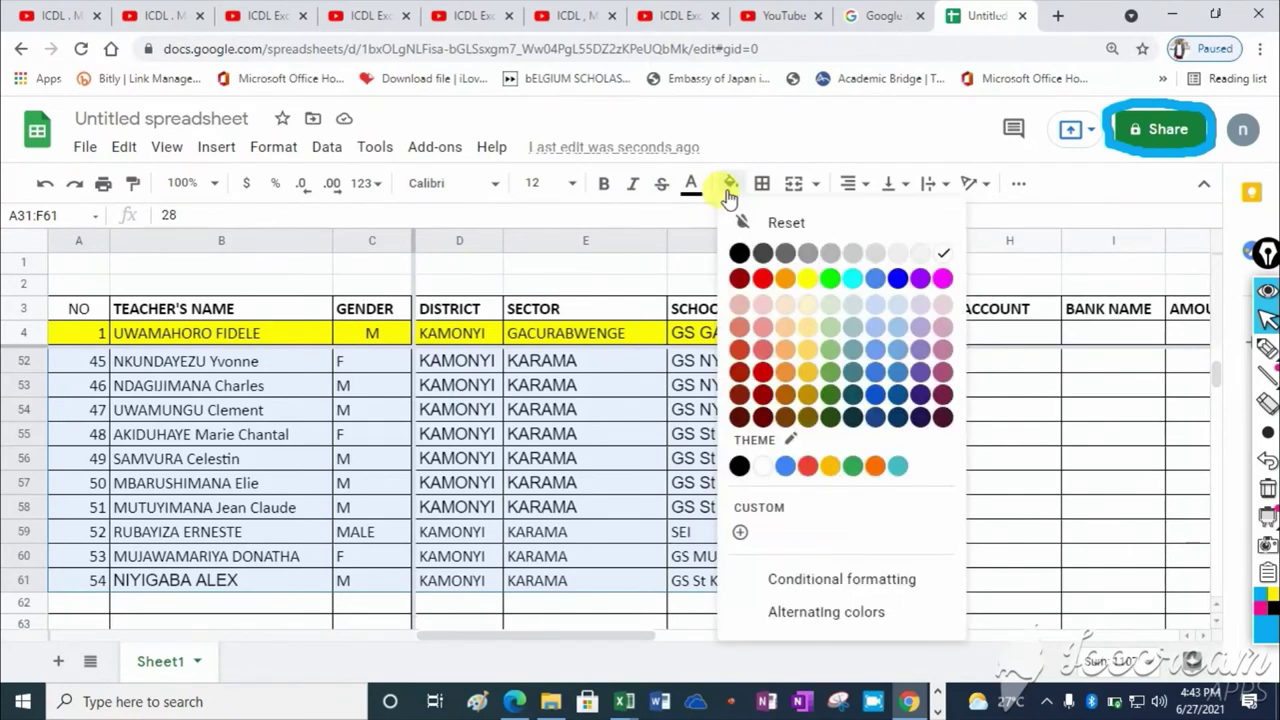
left_click(762, 333)
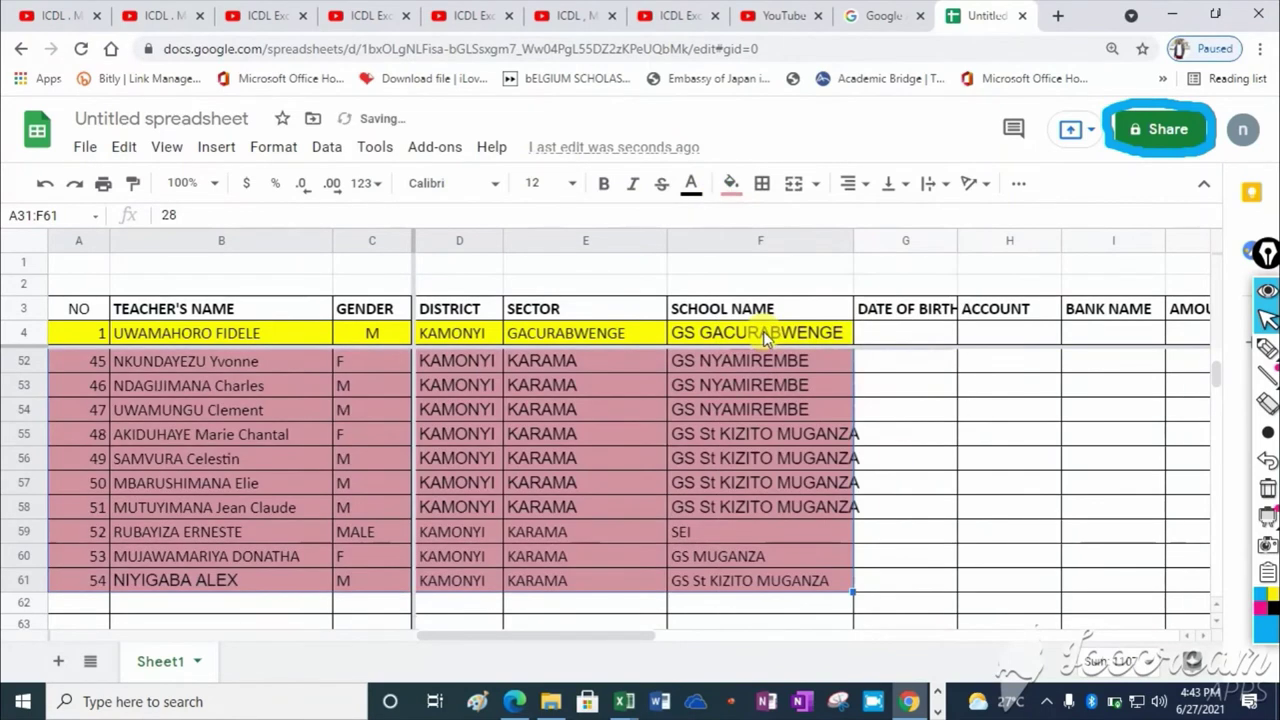
left_click(940, 456)
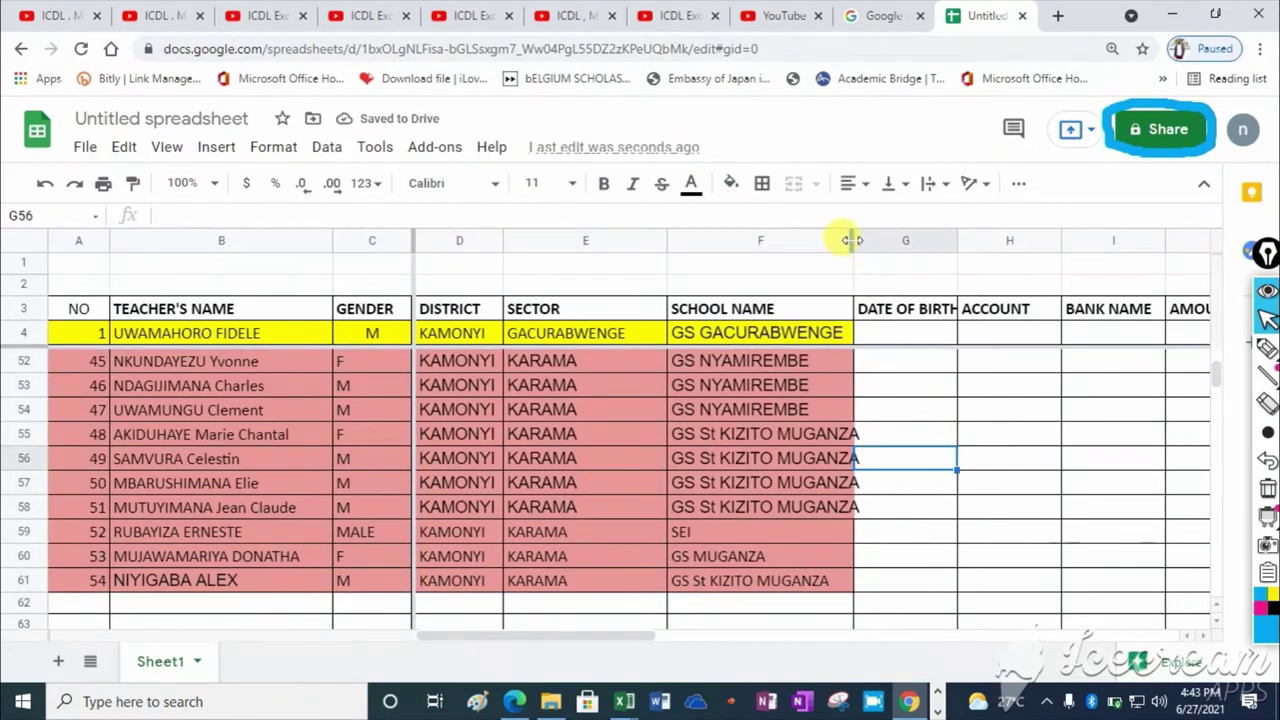
- Drag column F's border wider so the longest school names fit
mouse_move(854, 242)
left_mouse_down()
mouse_move(1024, 242)
mouse_move(876, 241)
left_mouse_up()
left_click(1043, 557)
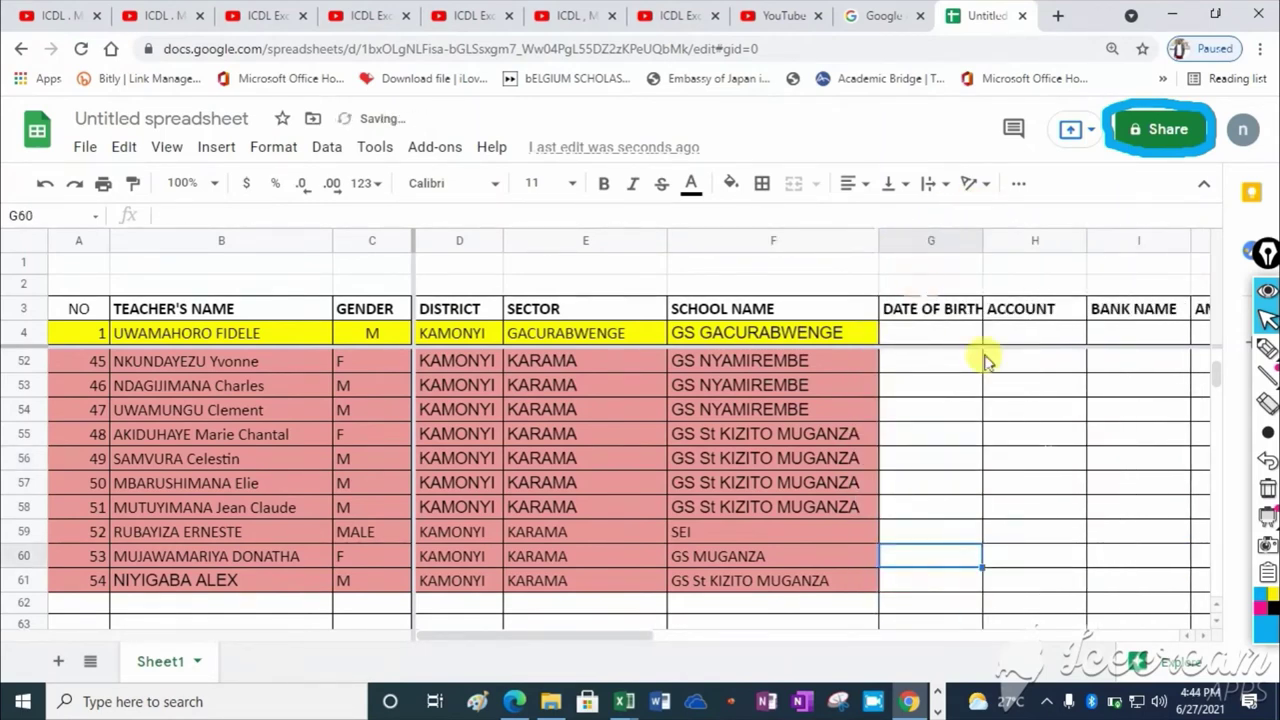
left_click(1057, 461)
scroll(1213, 374, "down", 3)
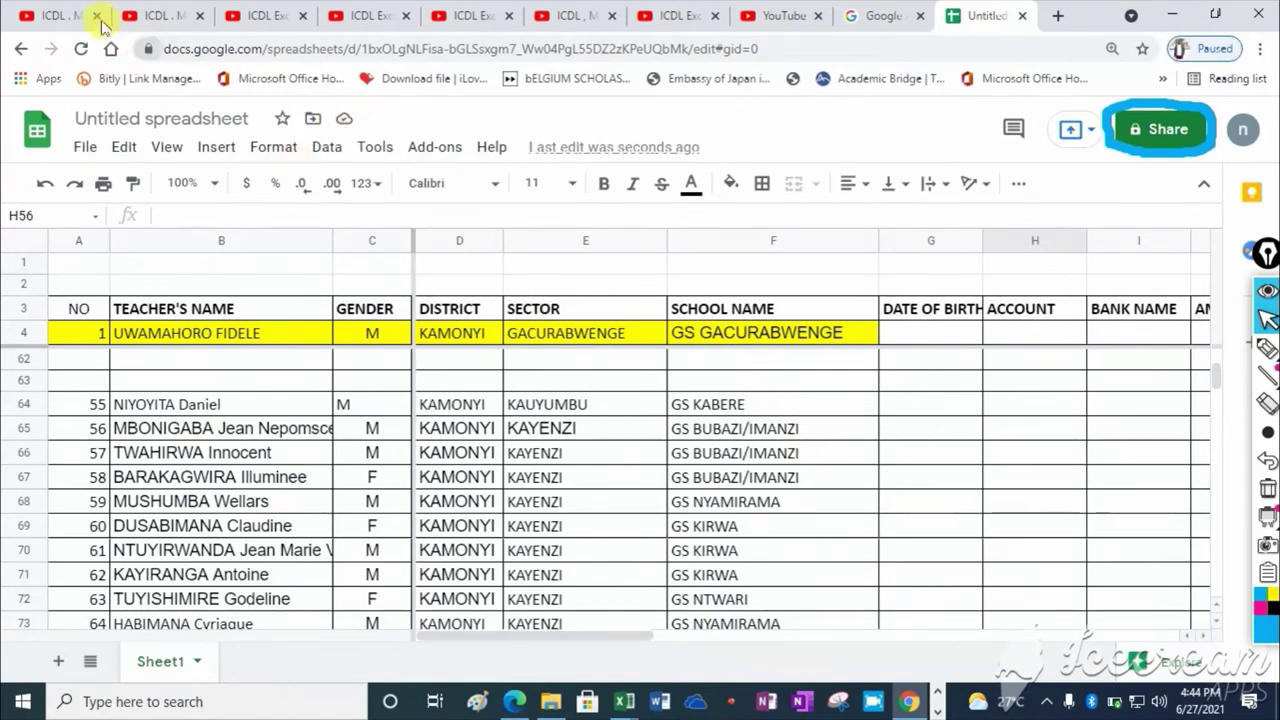
- Change the spreadsheet title from 'Untitled spreadsheet' to 'DATA GATHERING'
left_click(163, 119)
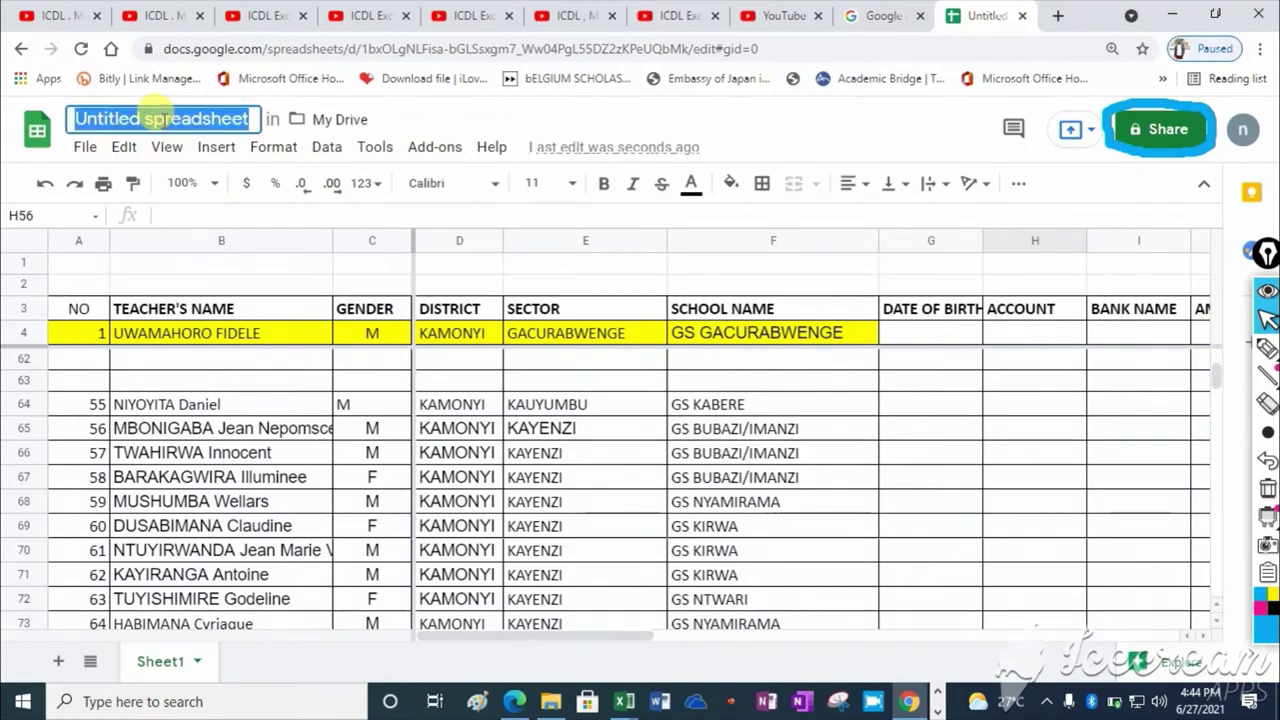
type("DATA")
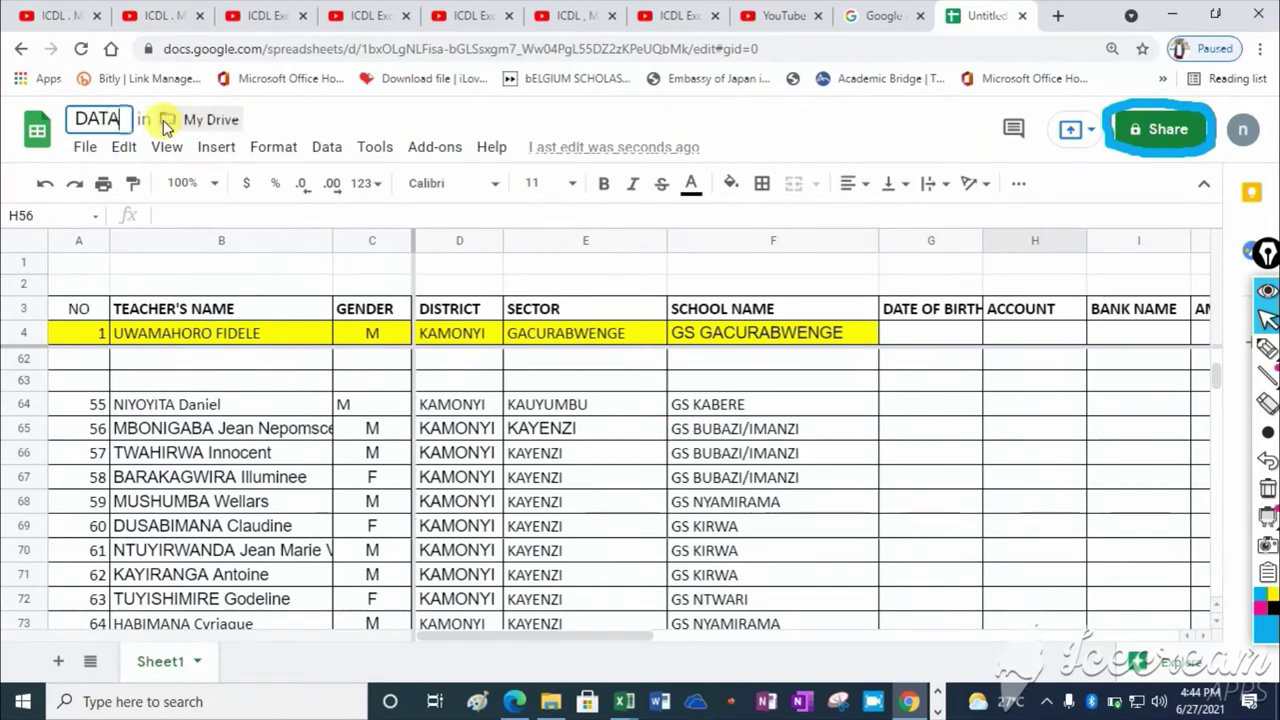
type(" GAT")
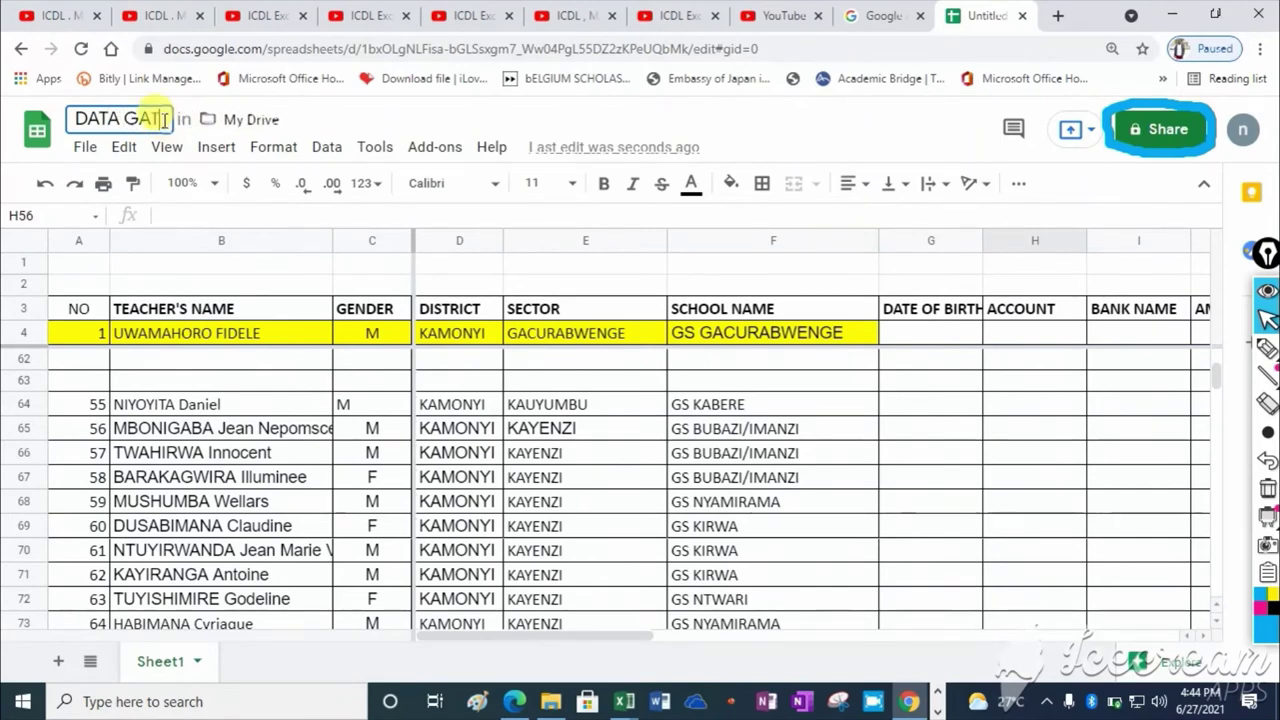
type("HERING")
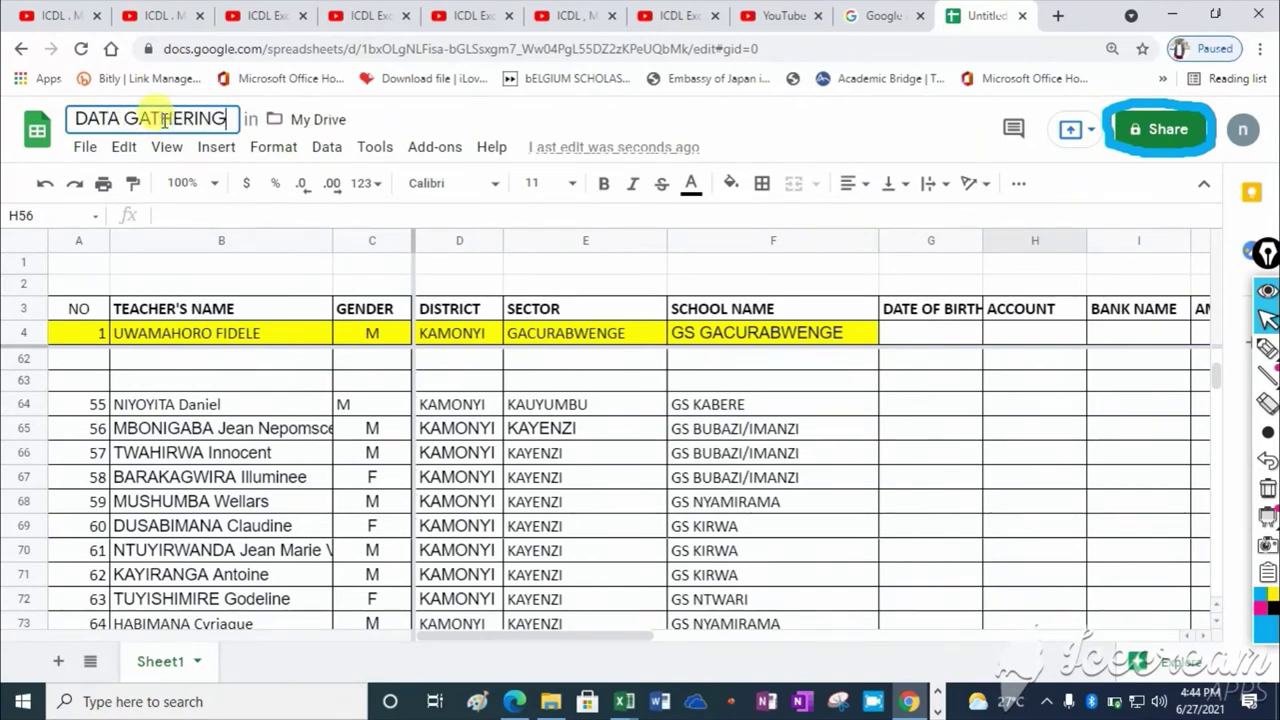
left_click(772, 366)
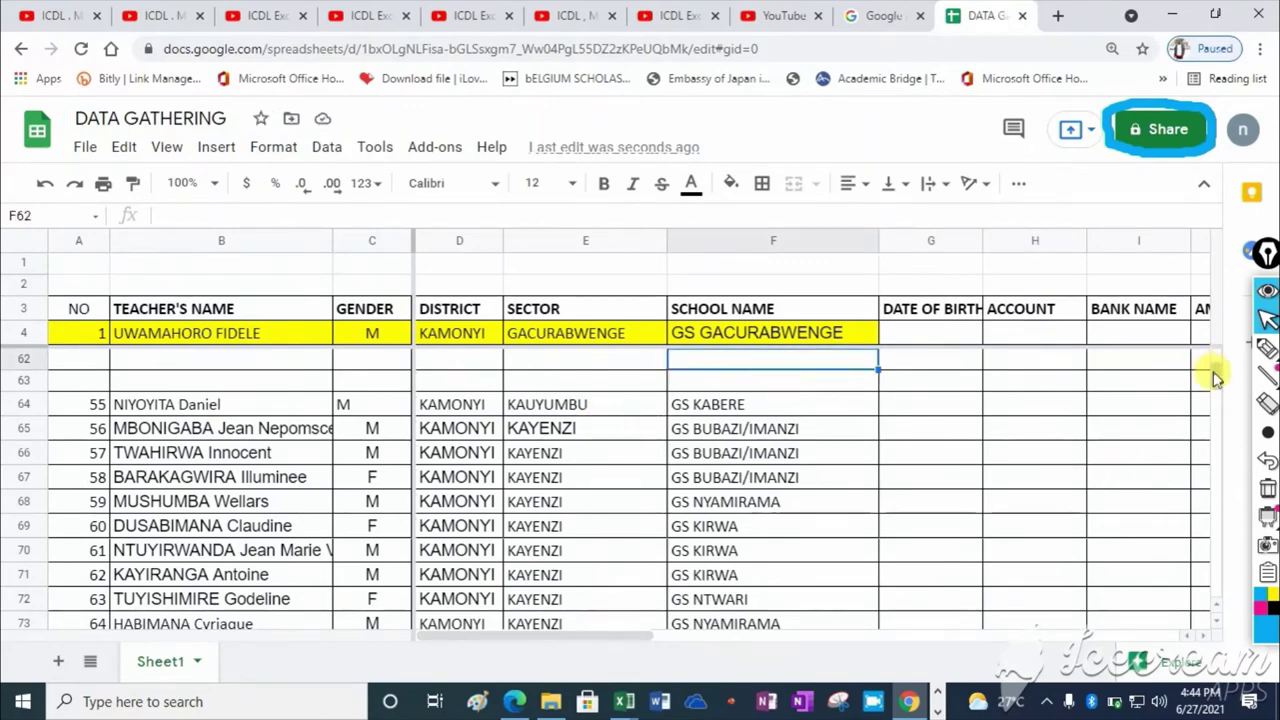
scroll(1214, 372, "down", 3)
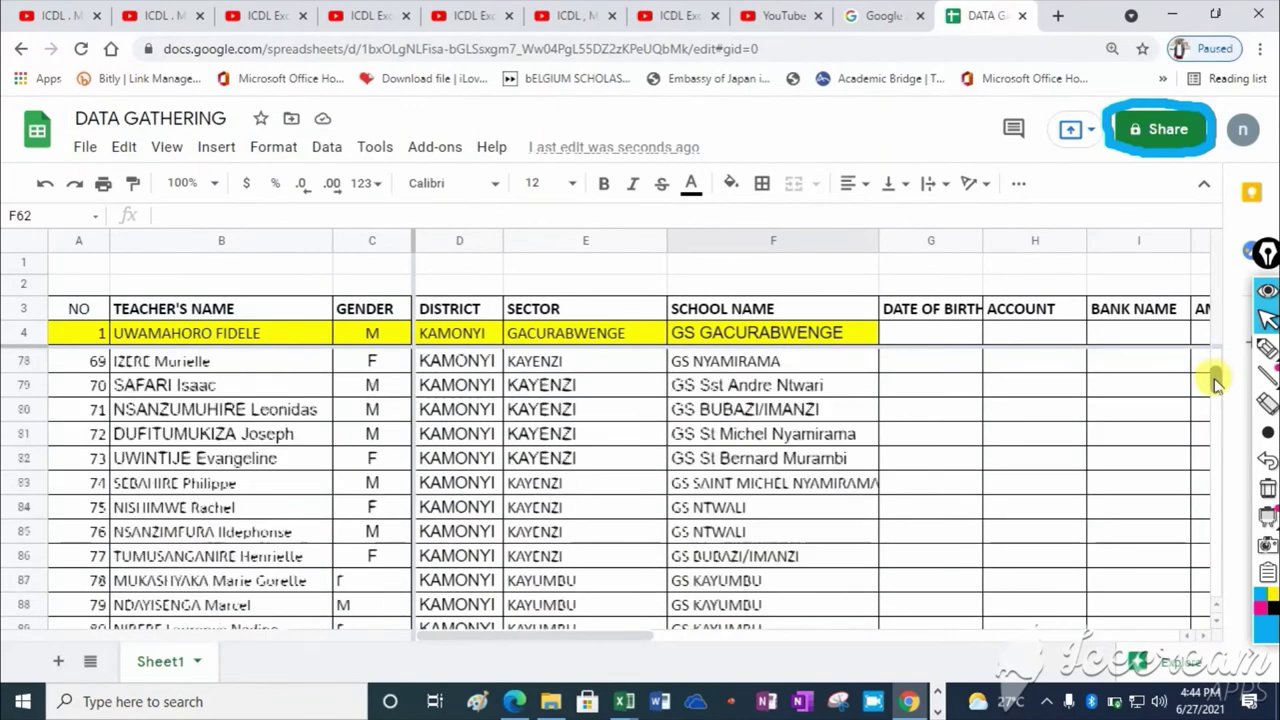
scroll(1214, 372, "down", 5)
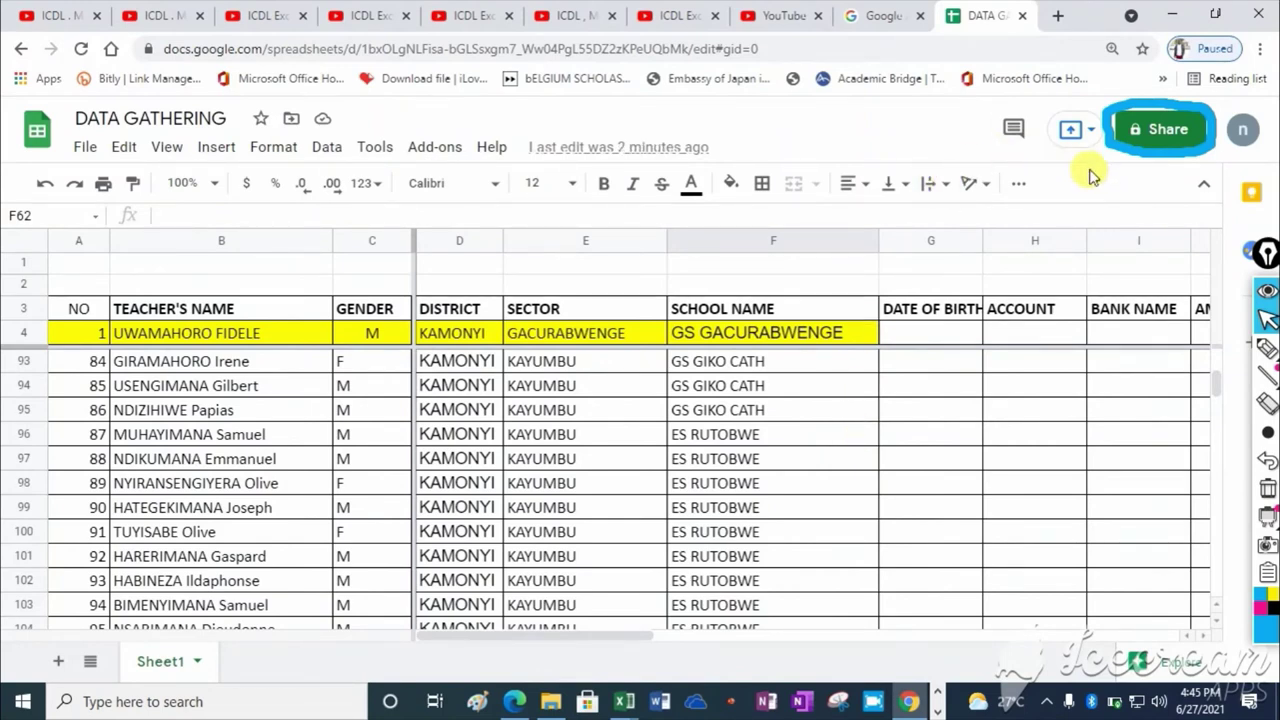
left_click(1160, 133)
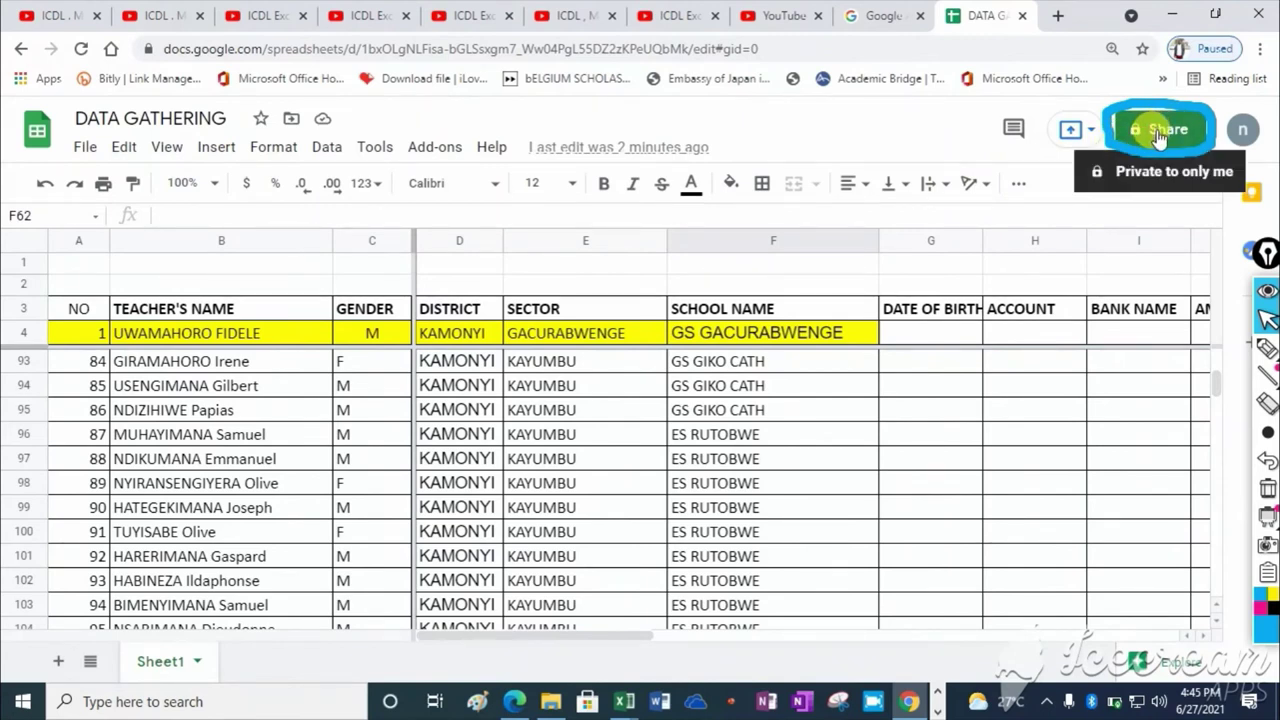
left_click(1160, 133)
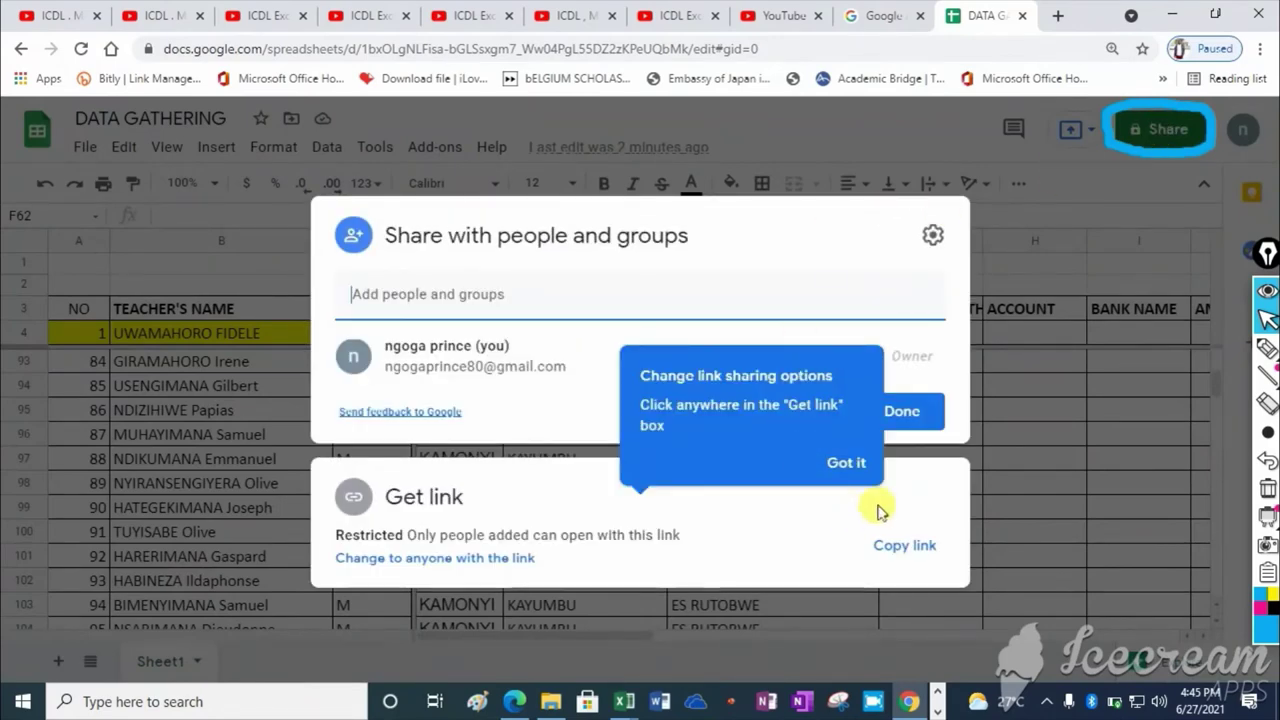
left_click(845, 465)
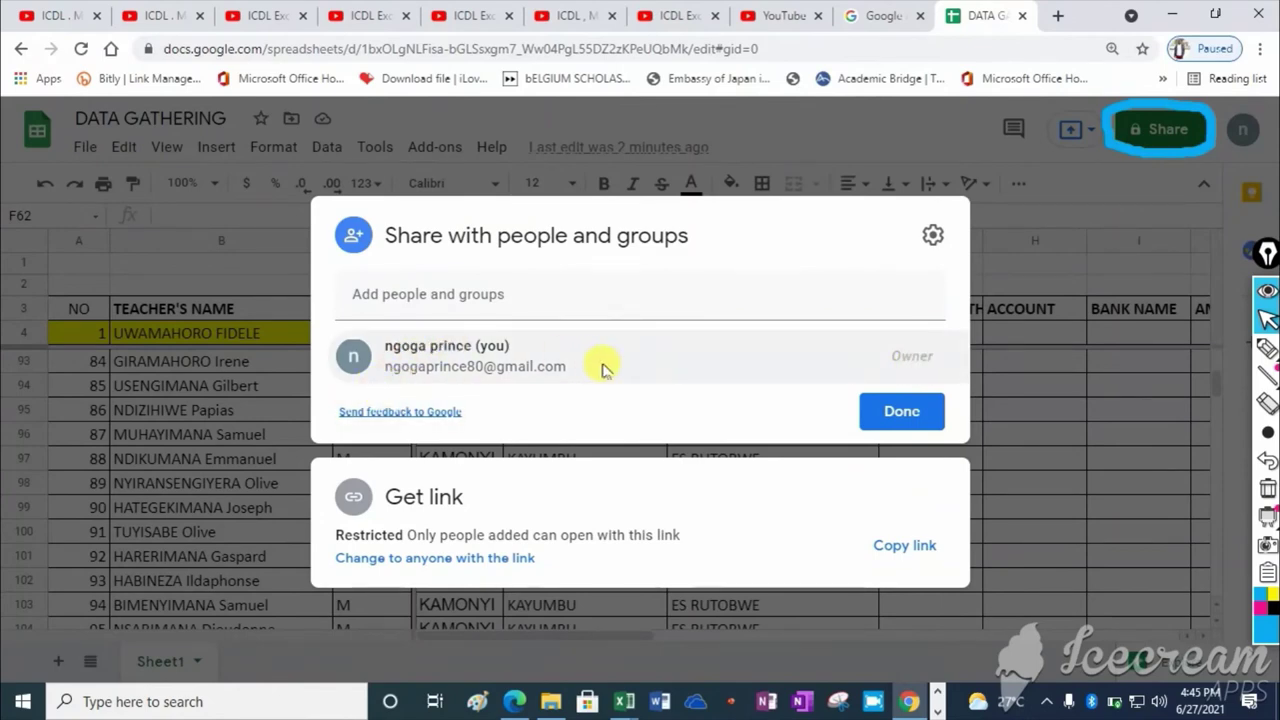
mouse_move(624, 367)
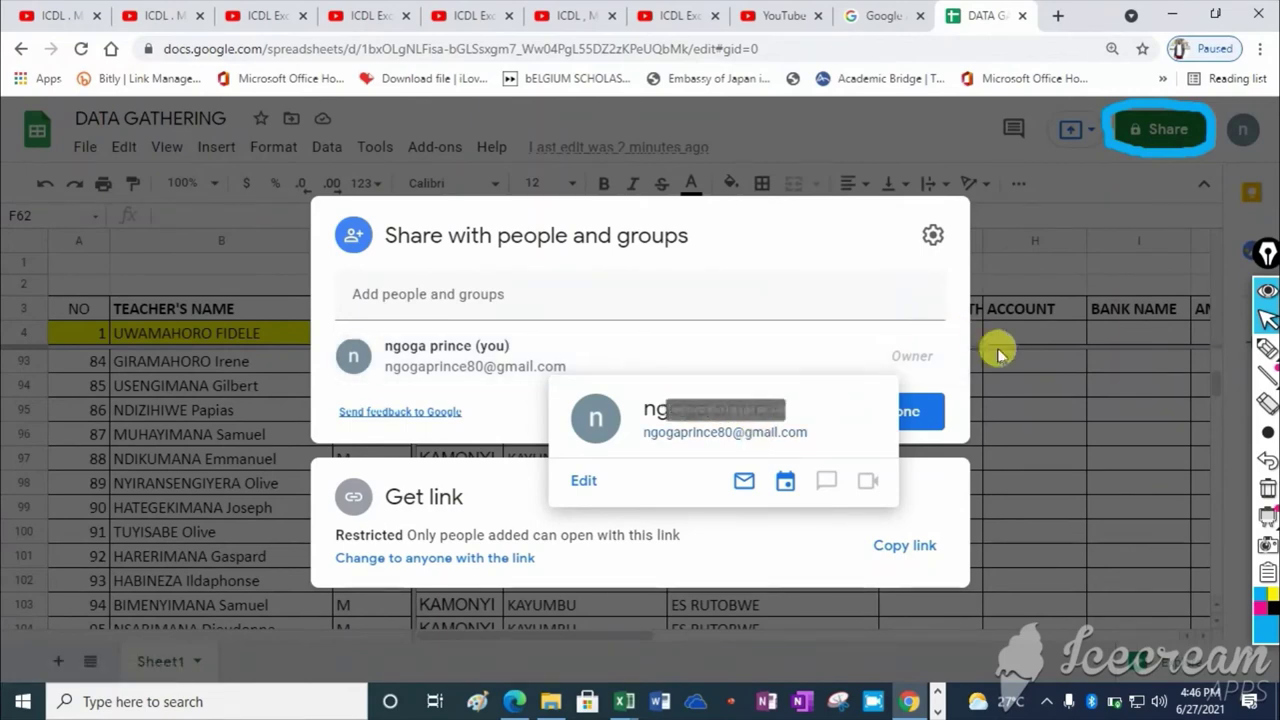
left_click(938, 412)
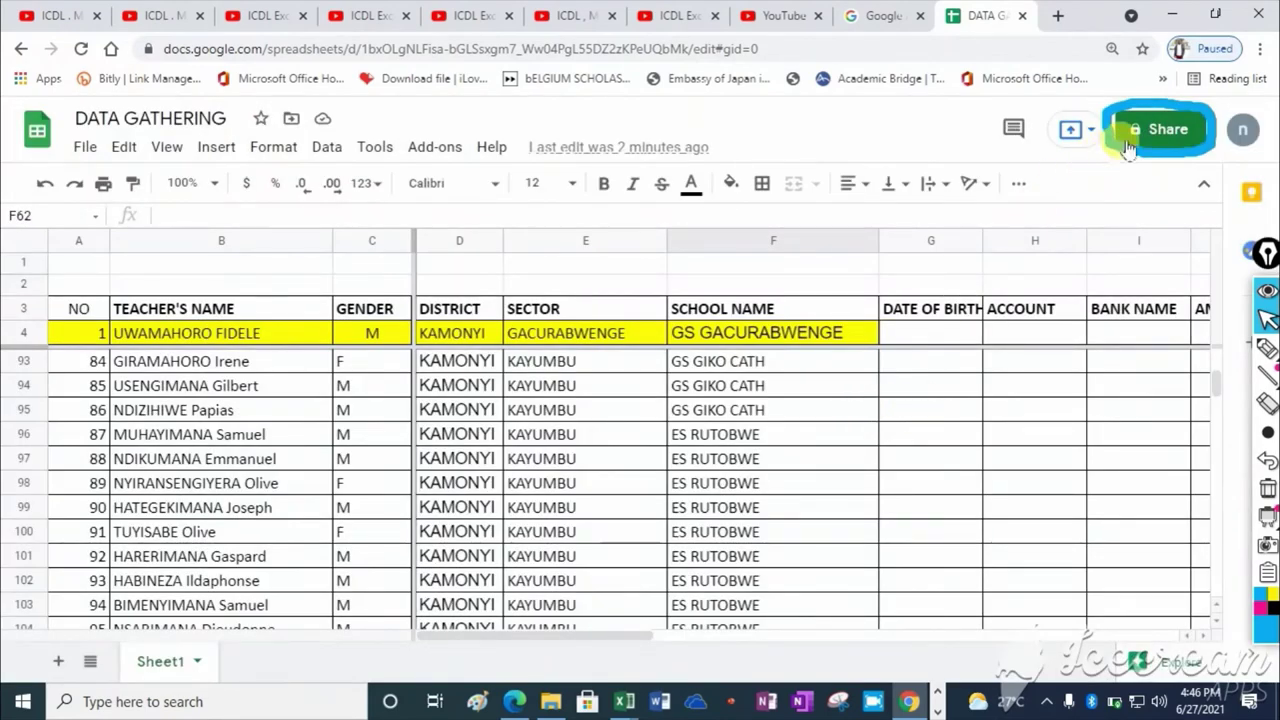
- Open the Share dialog for DATA GATHERING and dismiss the sharing restrictions tip
left_click(1145, 135)
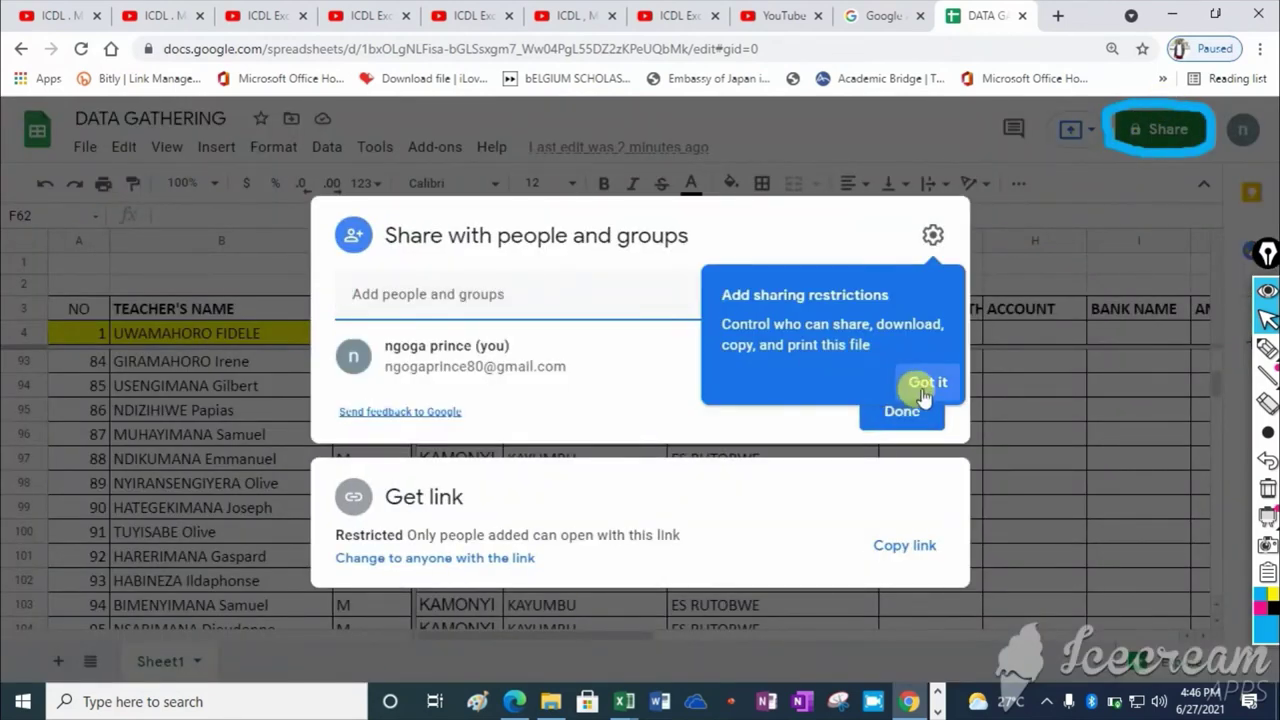
left_click(922, 382)
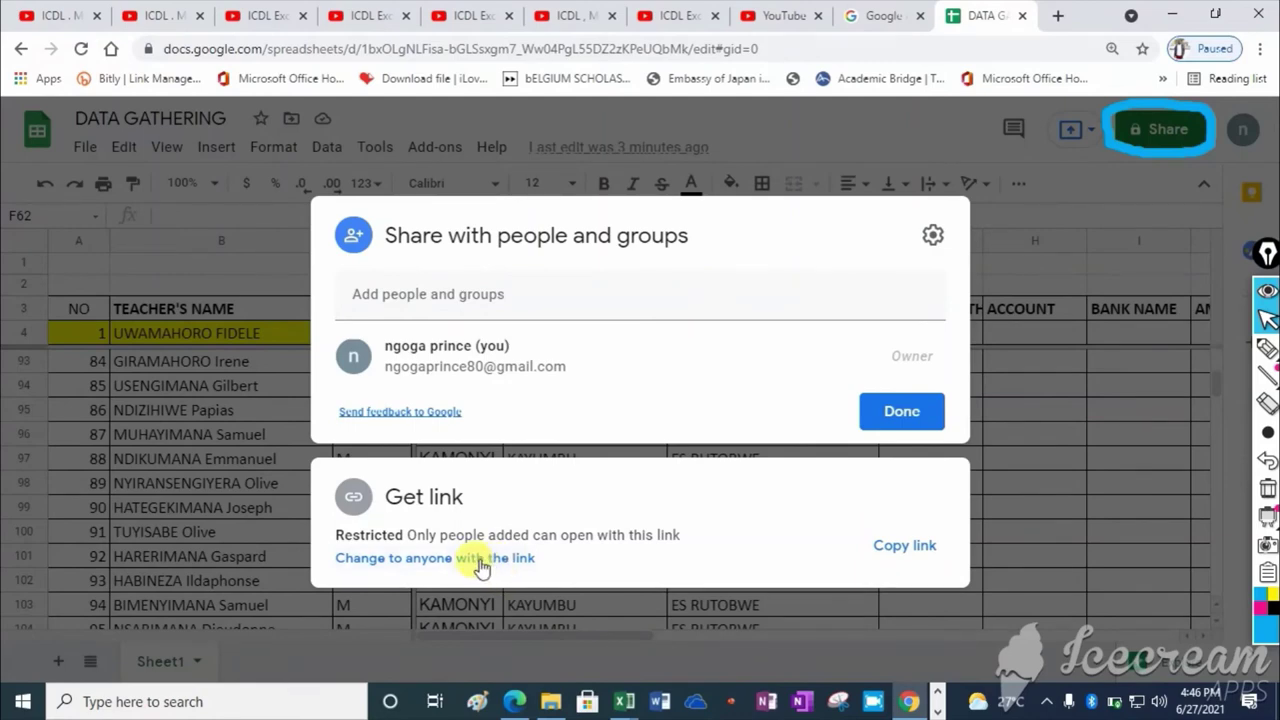
- Set DATA GATHERING's general access to 'Anyone with the link' as Editor and close sharing
left_click(481, 566)
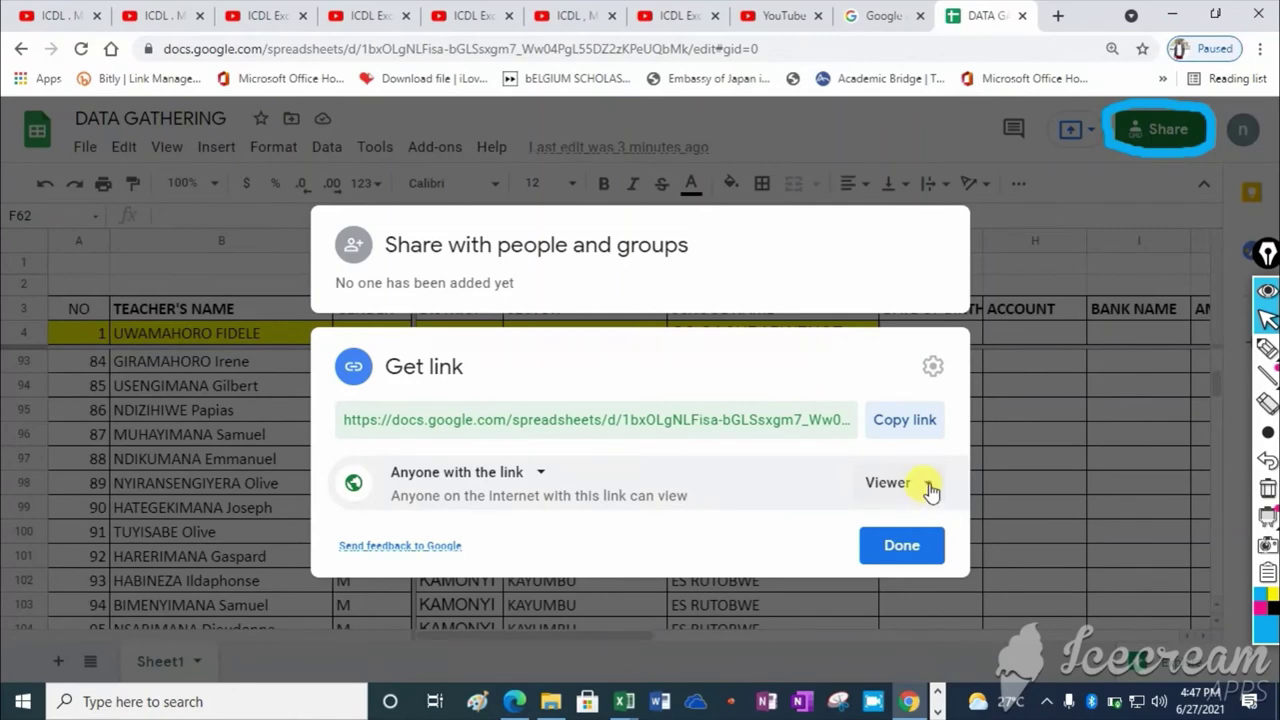
left_click(928, 484)
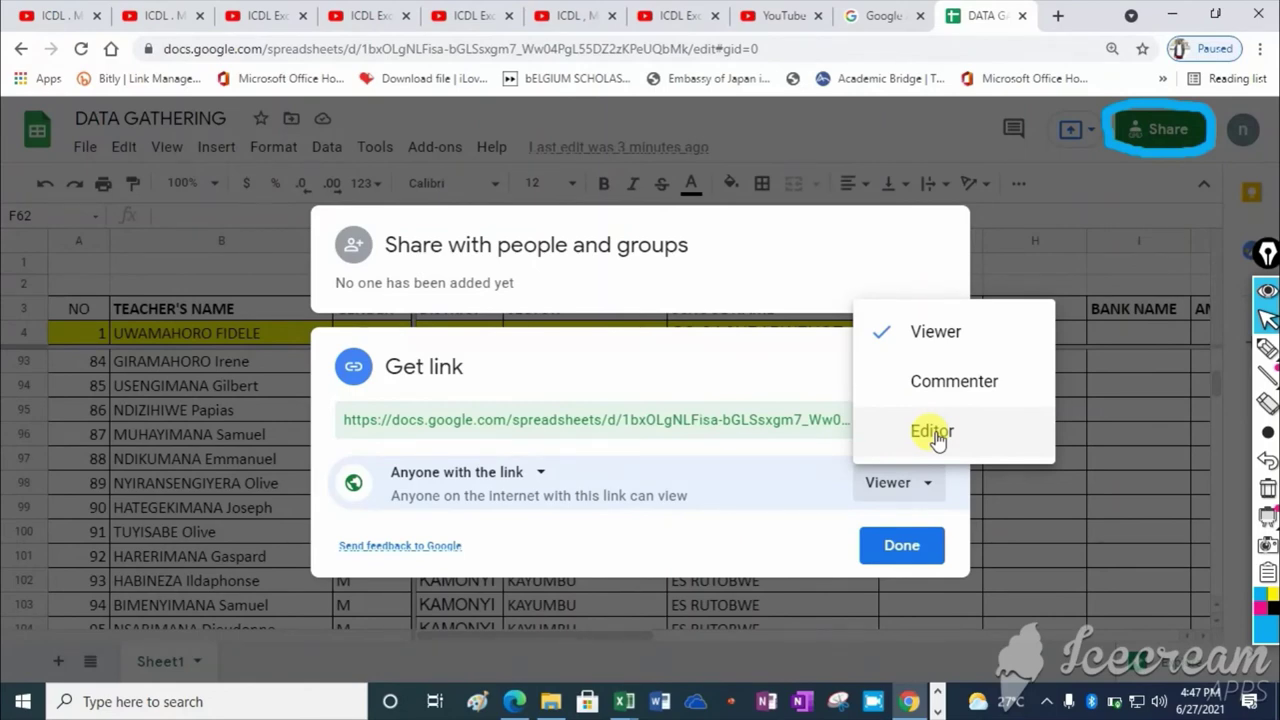
left_click(932, 432)
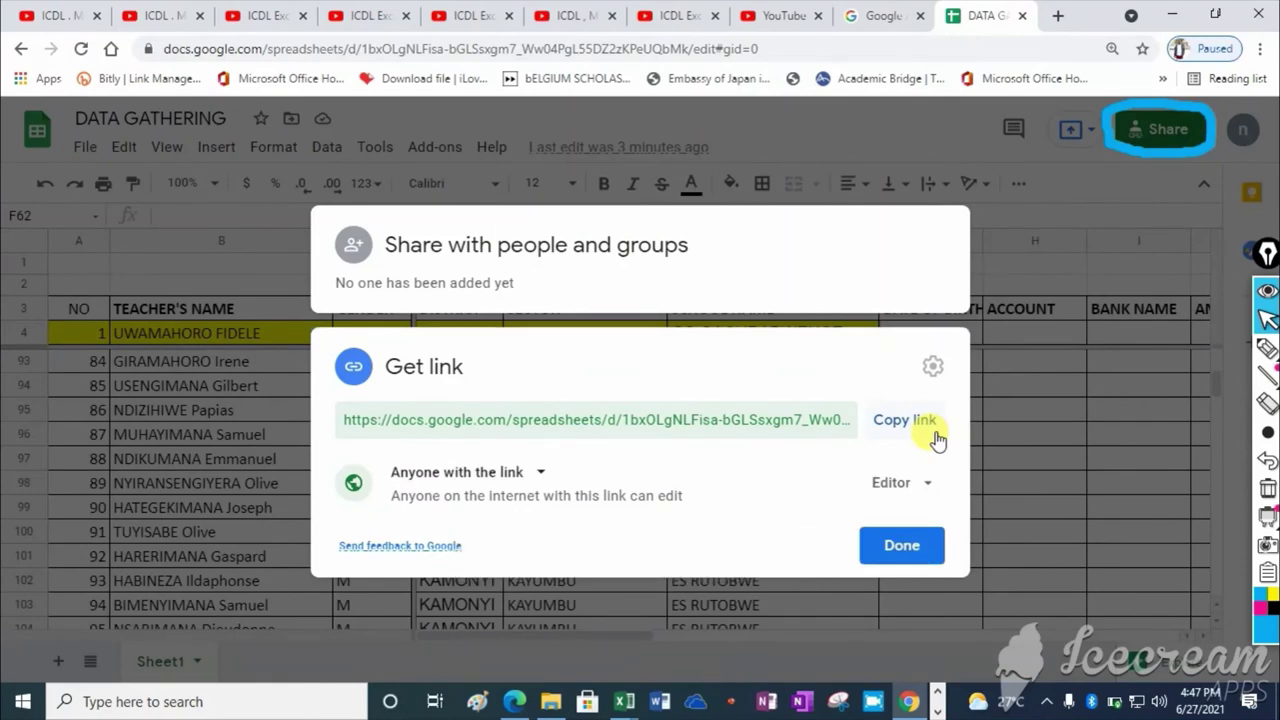
left_click(928, 485)
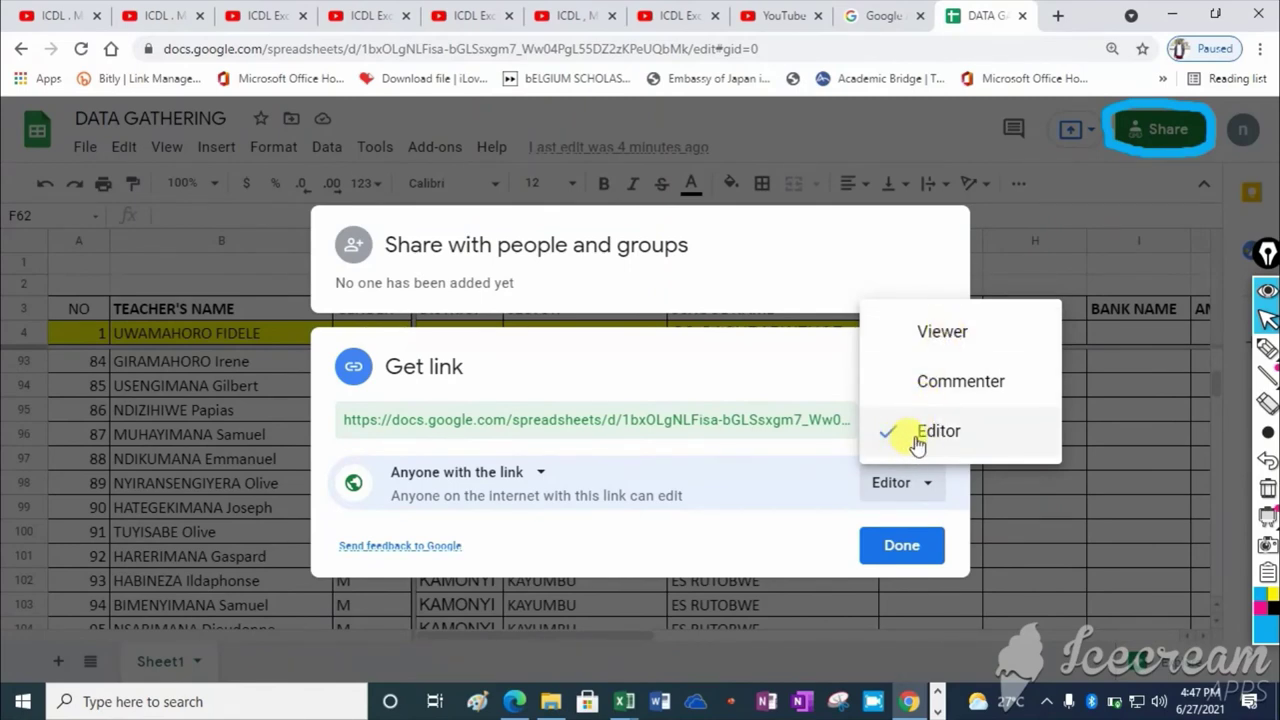
left_click(1058, 506)
left_click(1058, 506)
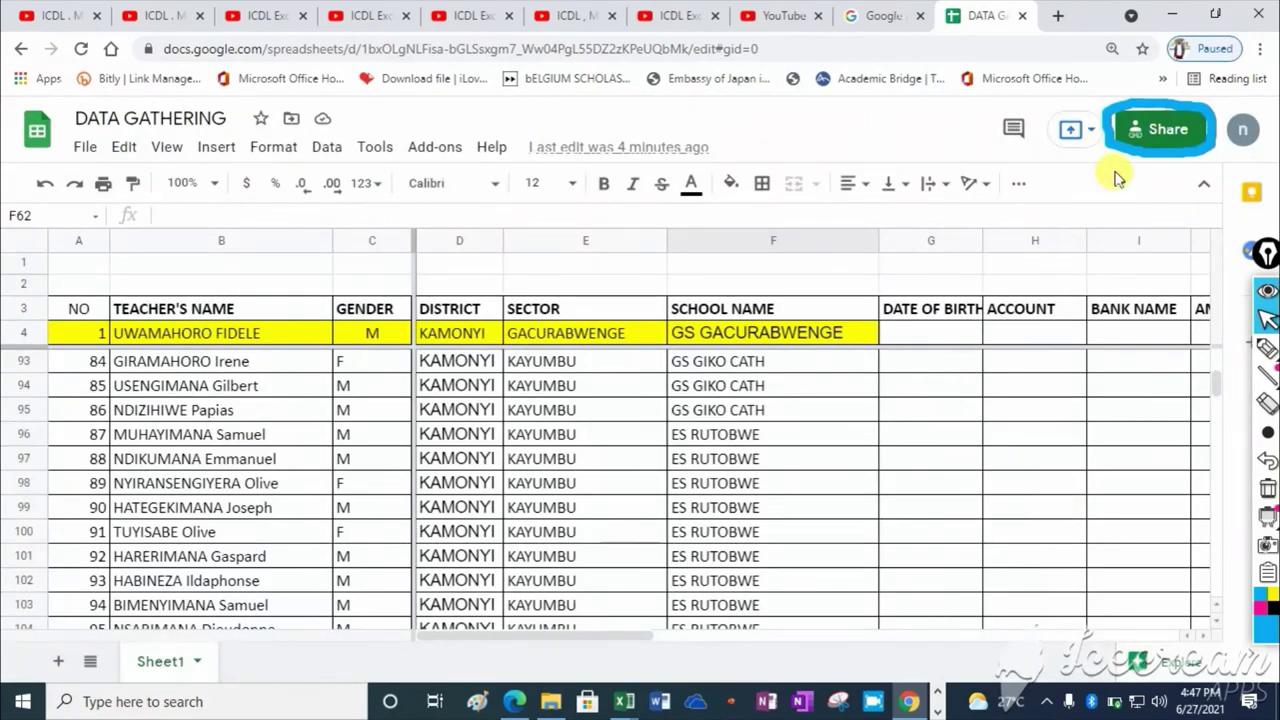
- Copy the DATA GATHERING editor share link, then open a new blank Chrome tab
left_click(1165, 132)
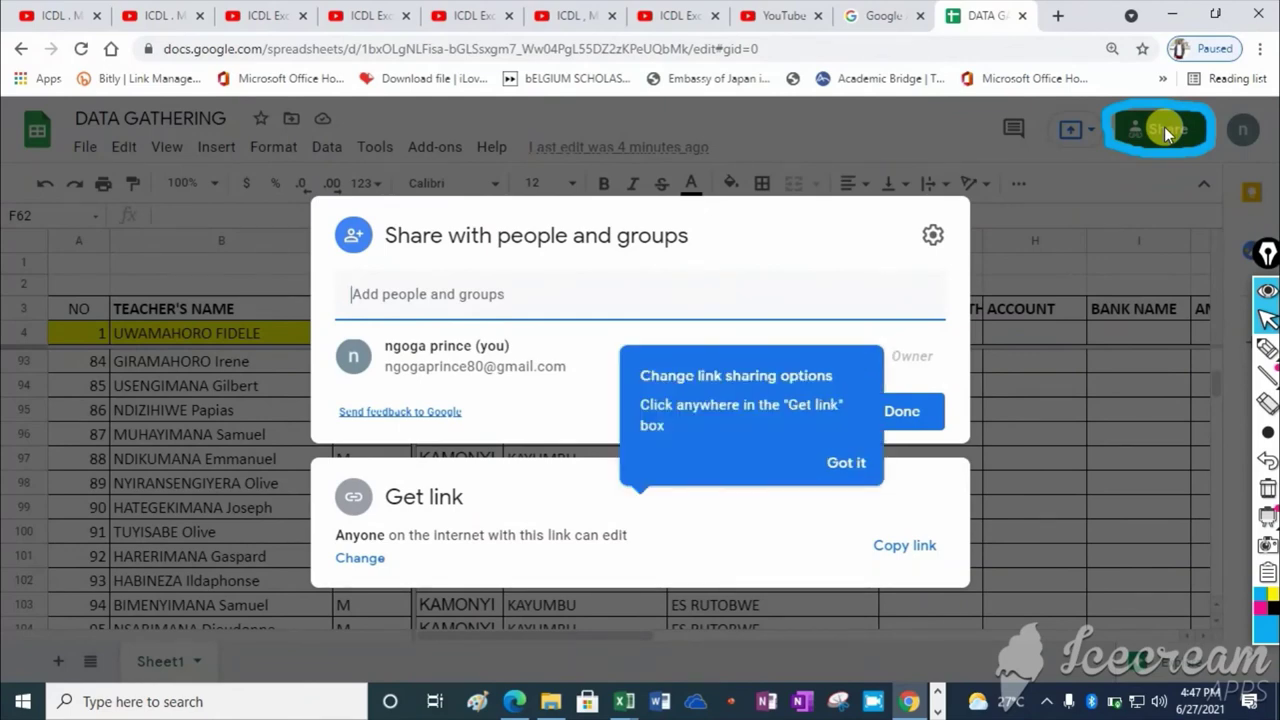
left_click(860, 466)
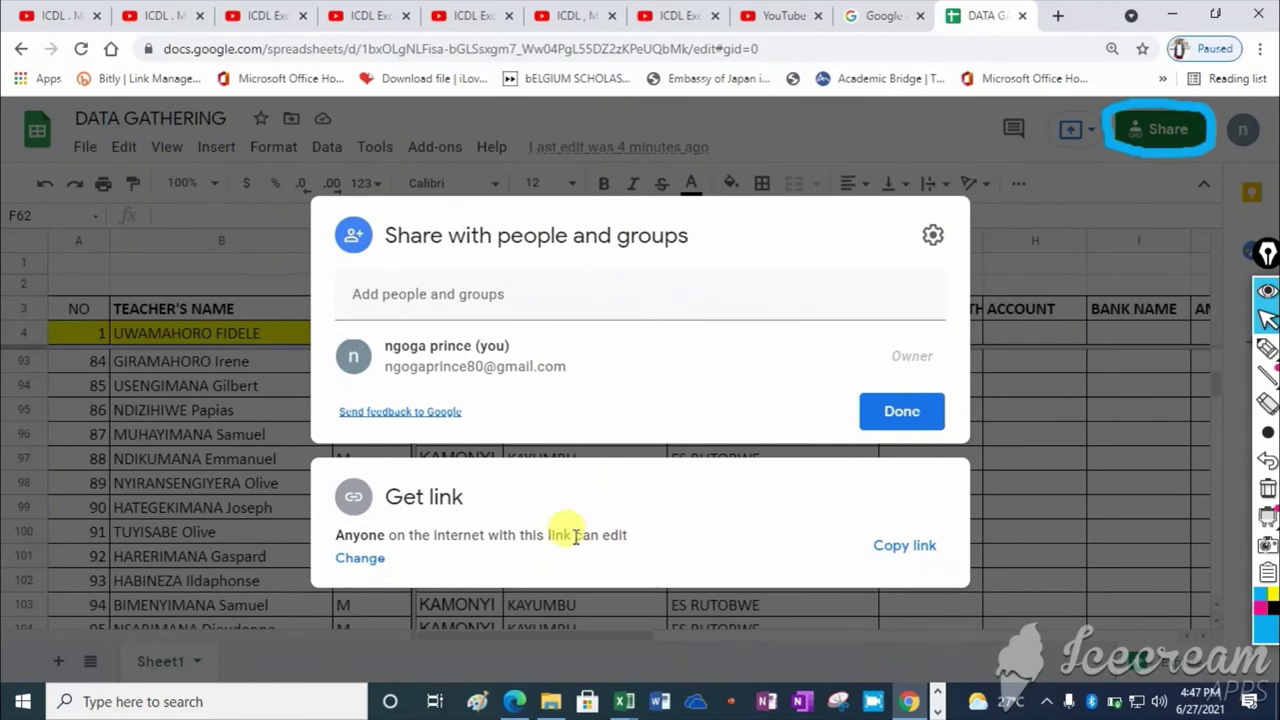
left_click(905, 546)
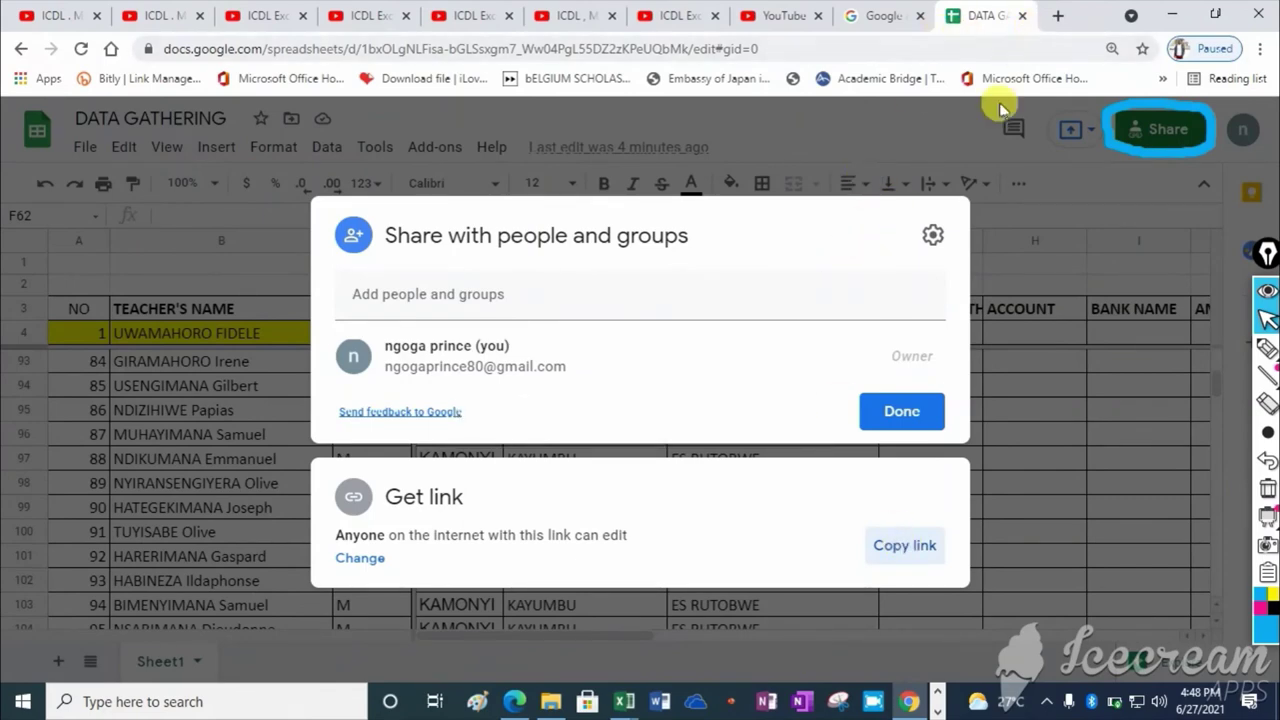
left_click(1059, 17)
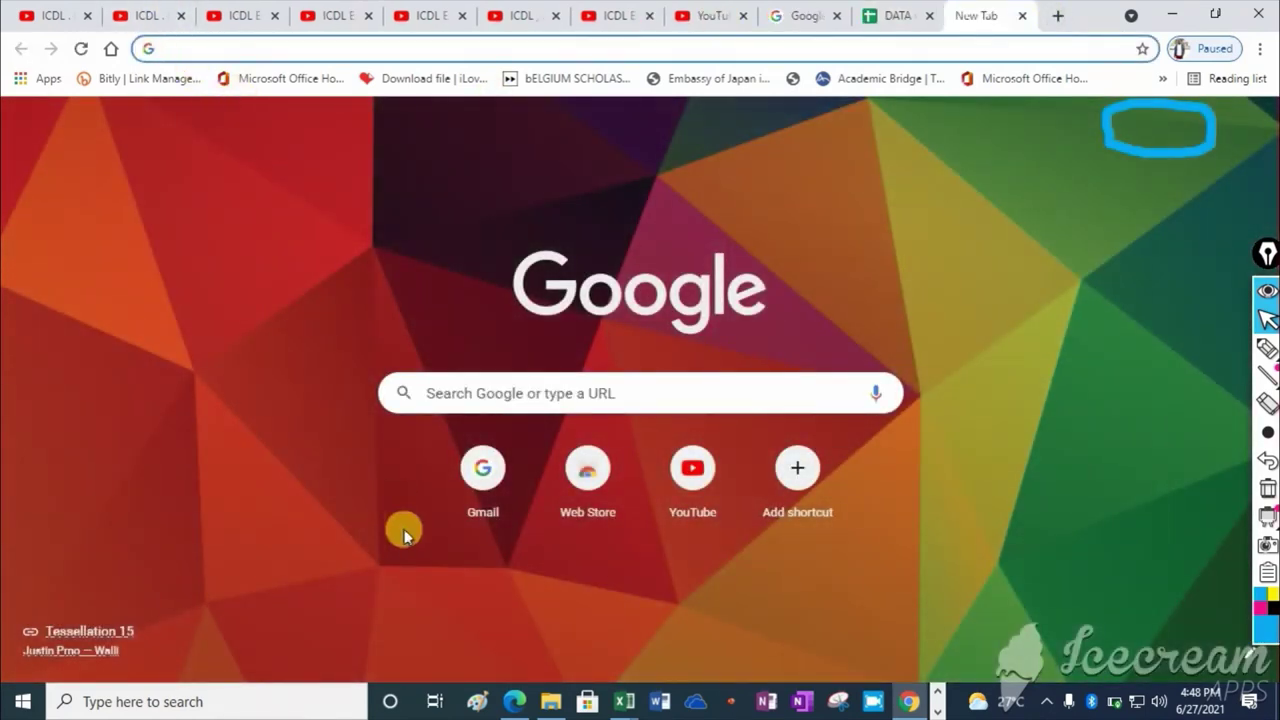
- Bring Microsoft Edge to the front and open a new tab showing the start page
mouse_move(511, 705)
left_click(500, 666)
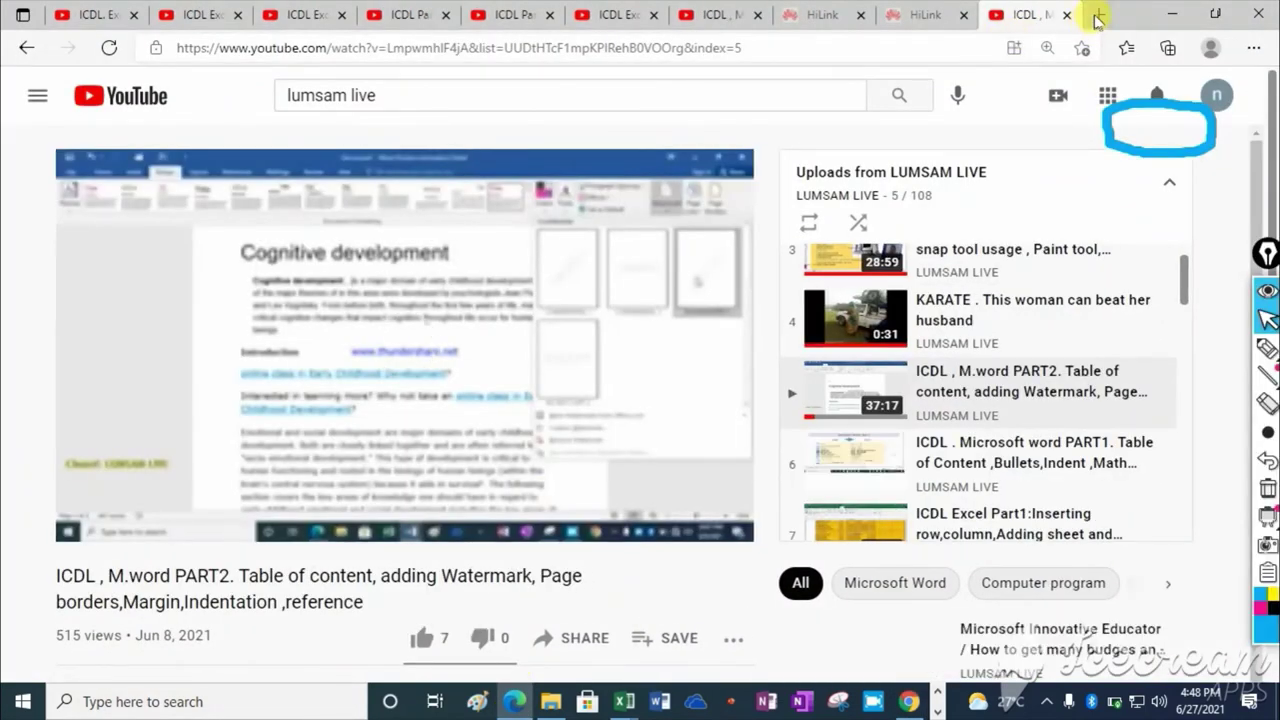
left_click(1099, 16)
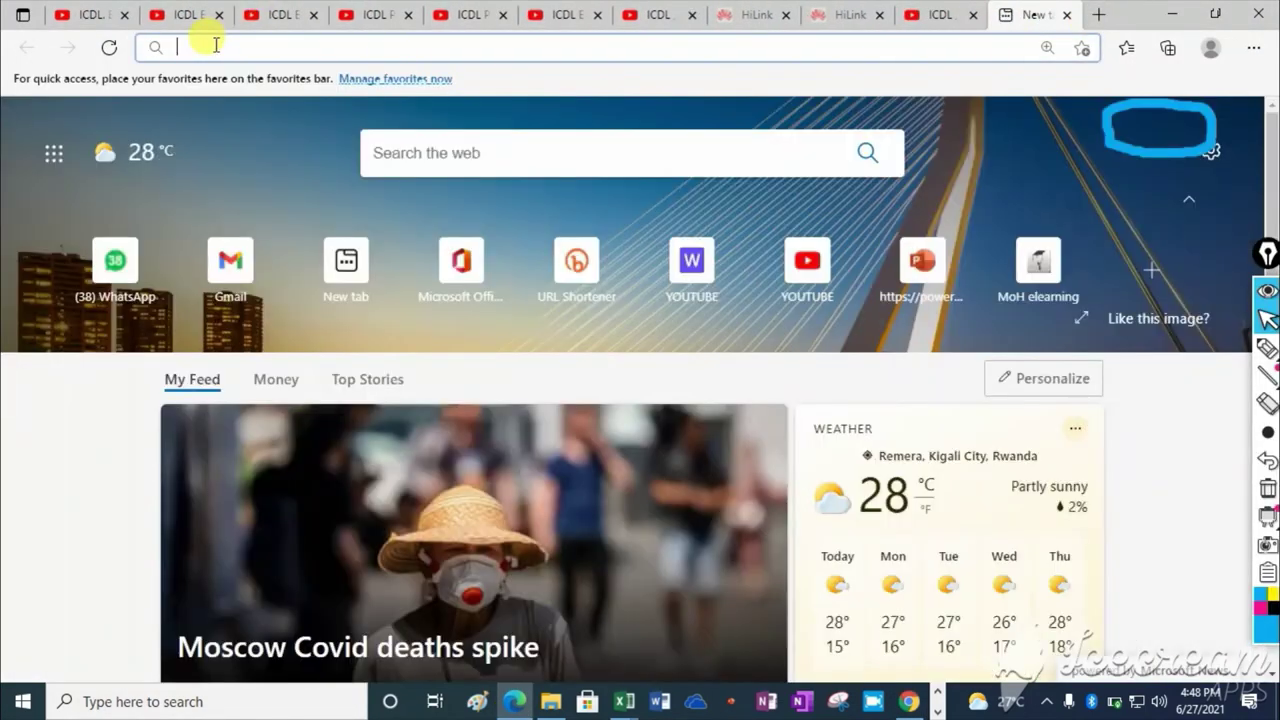
mouse_move(112, 268)
- Launch WhatsApp Web from Edge's start page, let it stall connecting, then return to Chrome
left_click(110, 284)
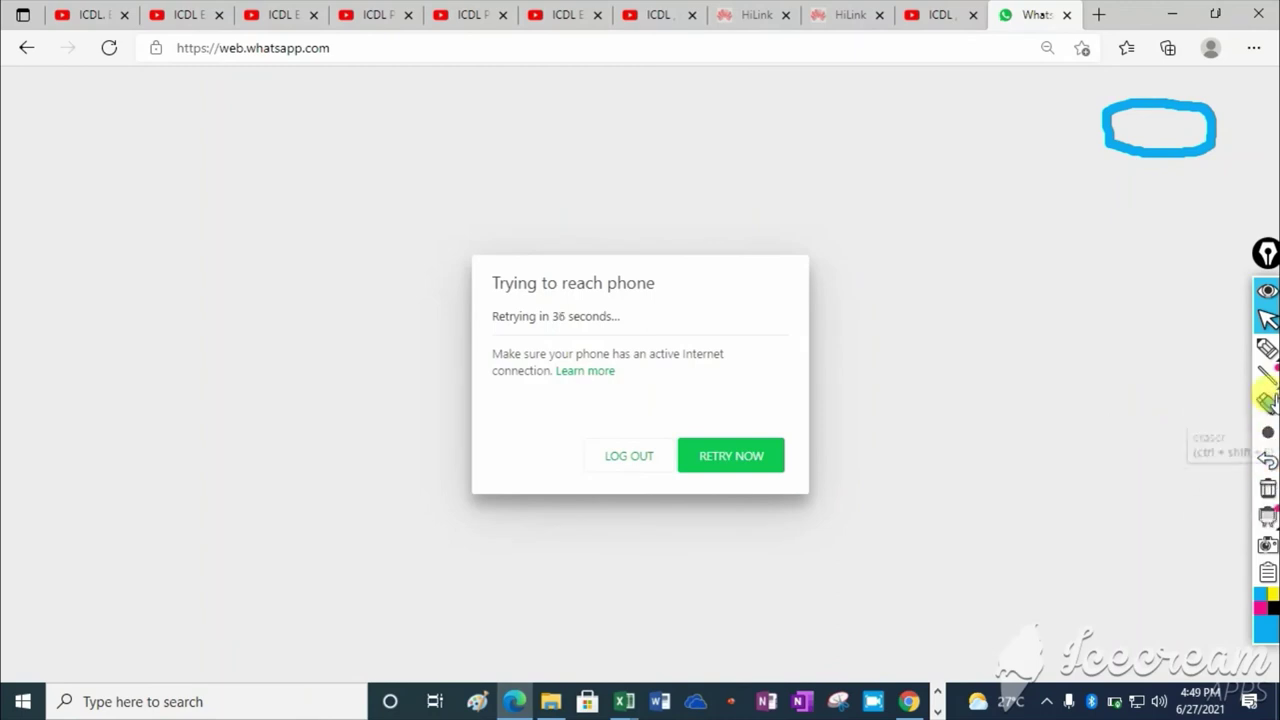
left_click(1267, 406)
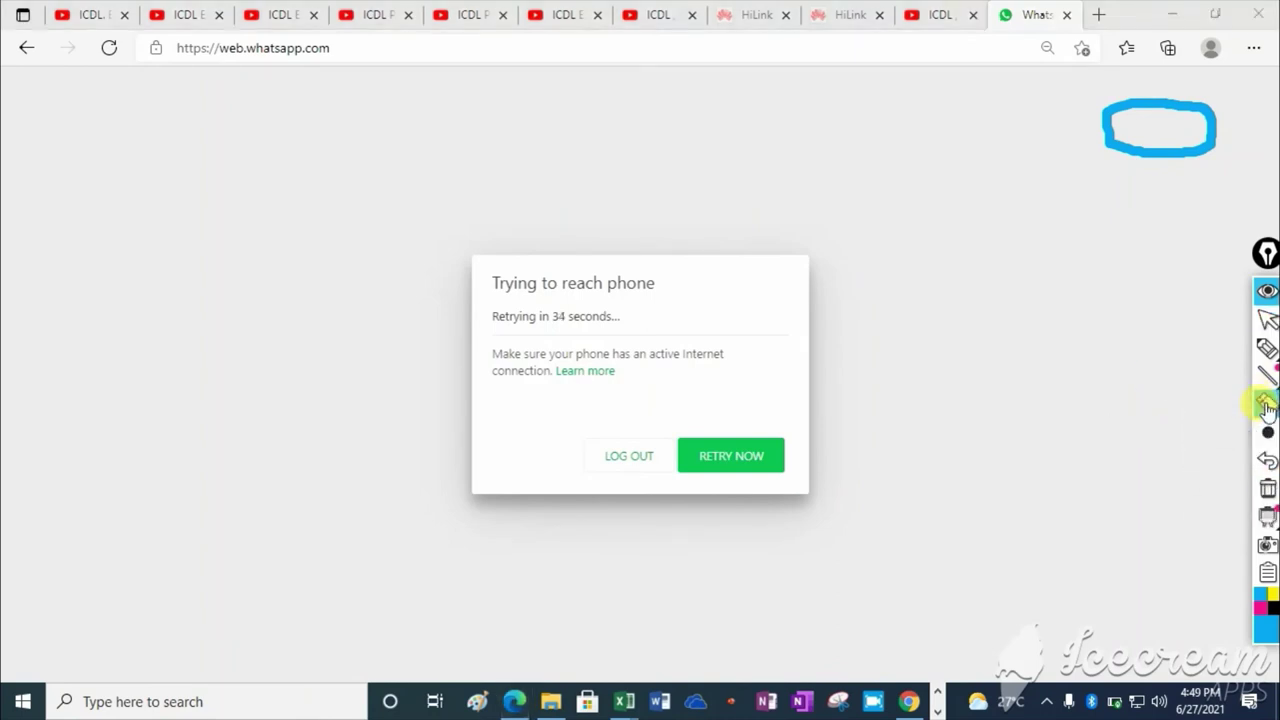
left_click(1268, 489)
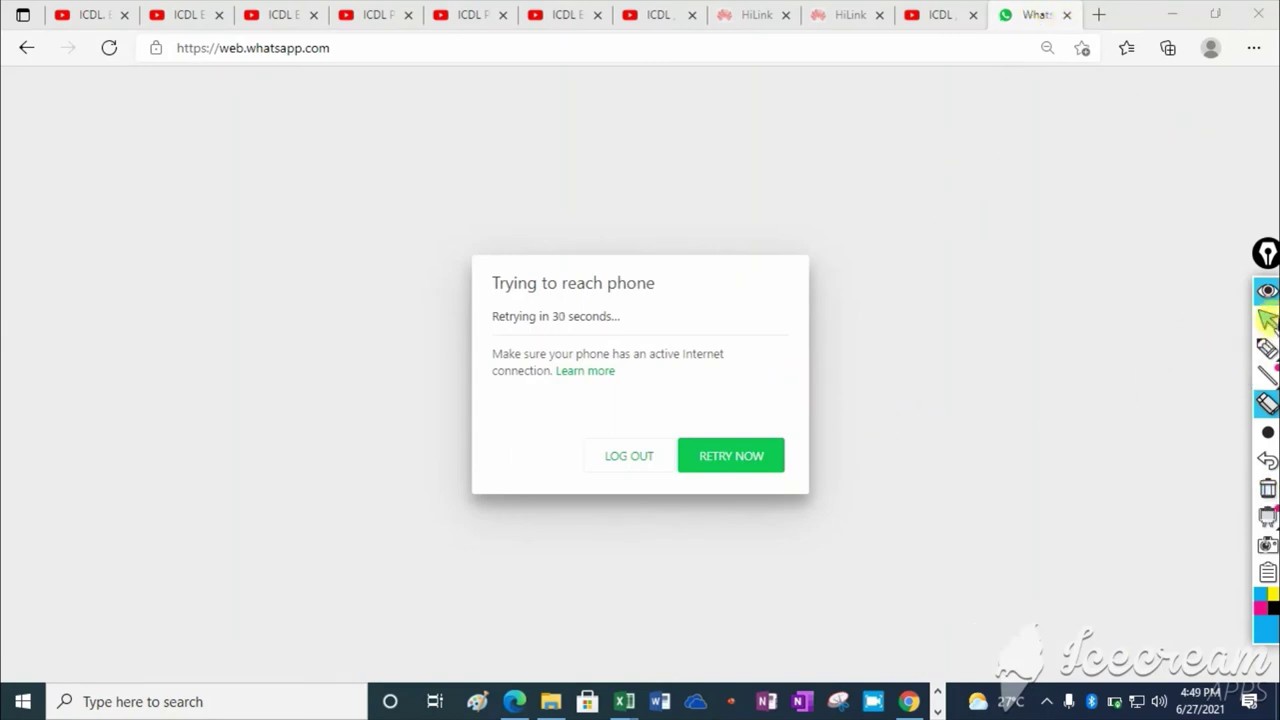
left_click(1268, 318)
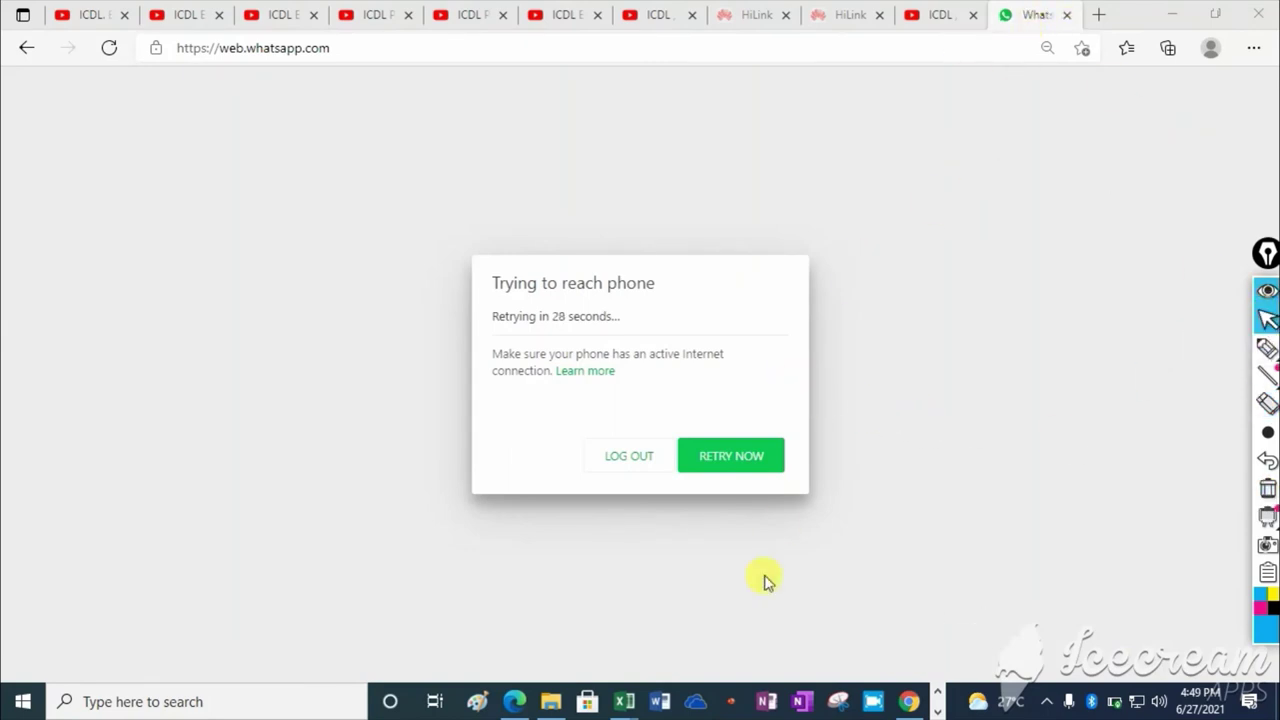
- Return to the DATA GATHERING tab in Chrome and finish the Share dialog with Done
mouse_move(903, 700)
left_click(895, 625)
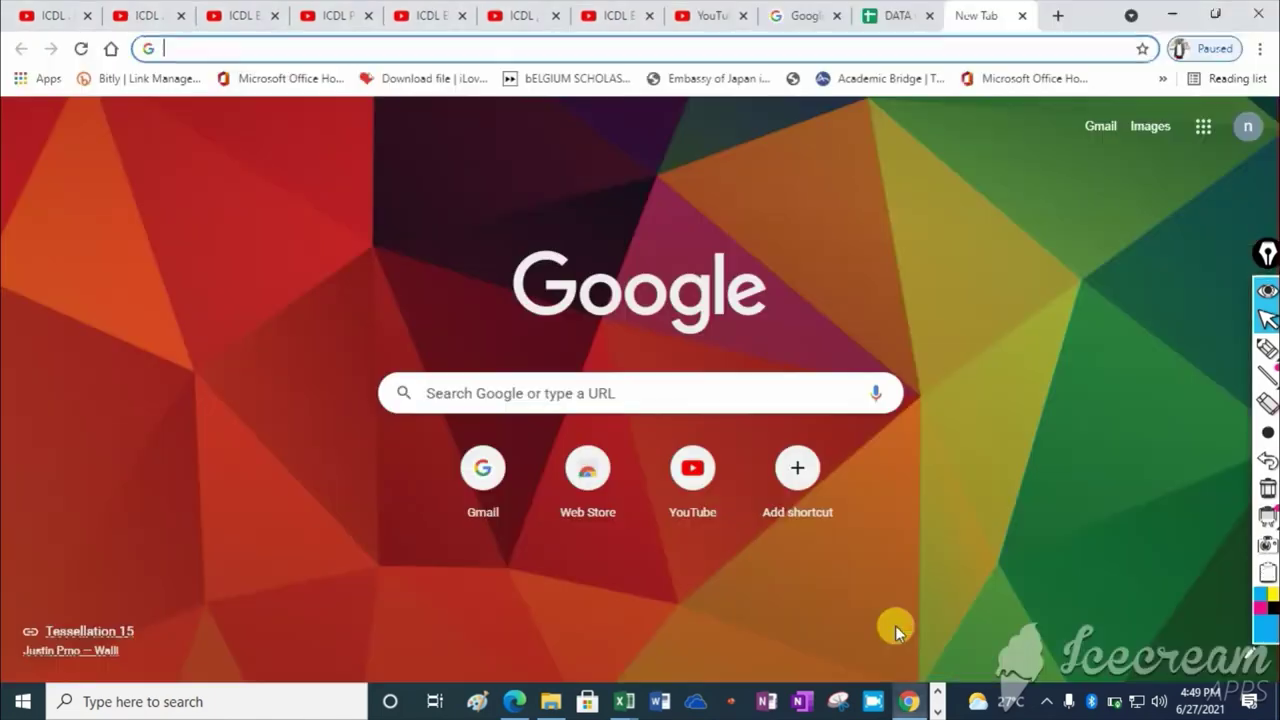
left_click(893, 14)
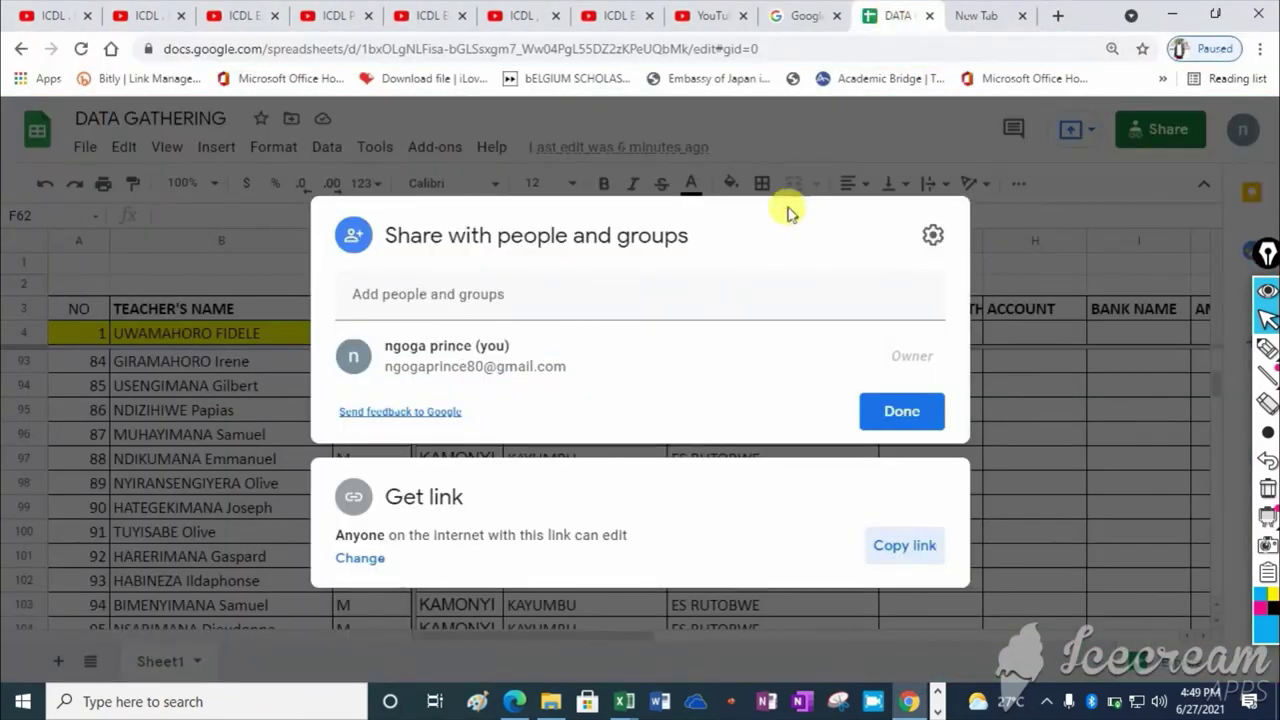
left_click(903, 415)
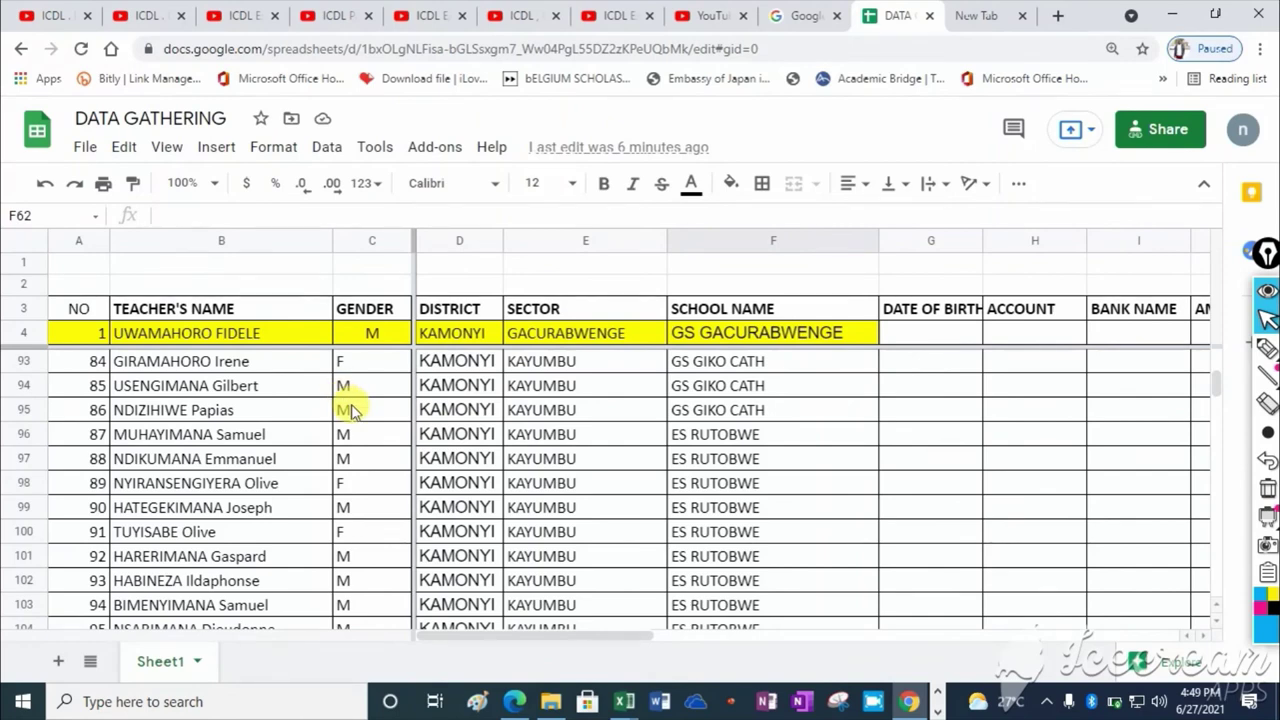
left_click(279, 151)
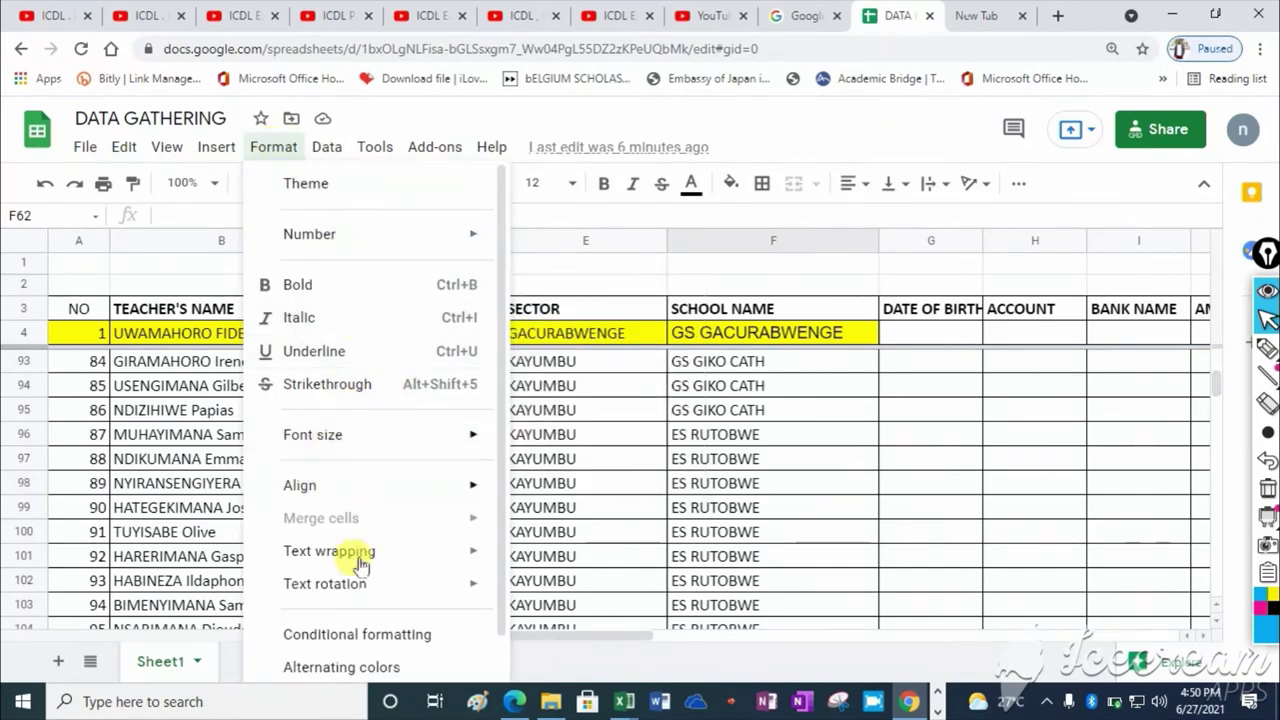
mouse_move(330, 556)
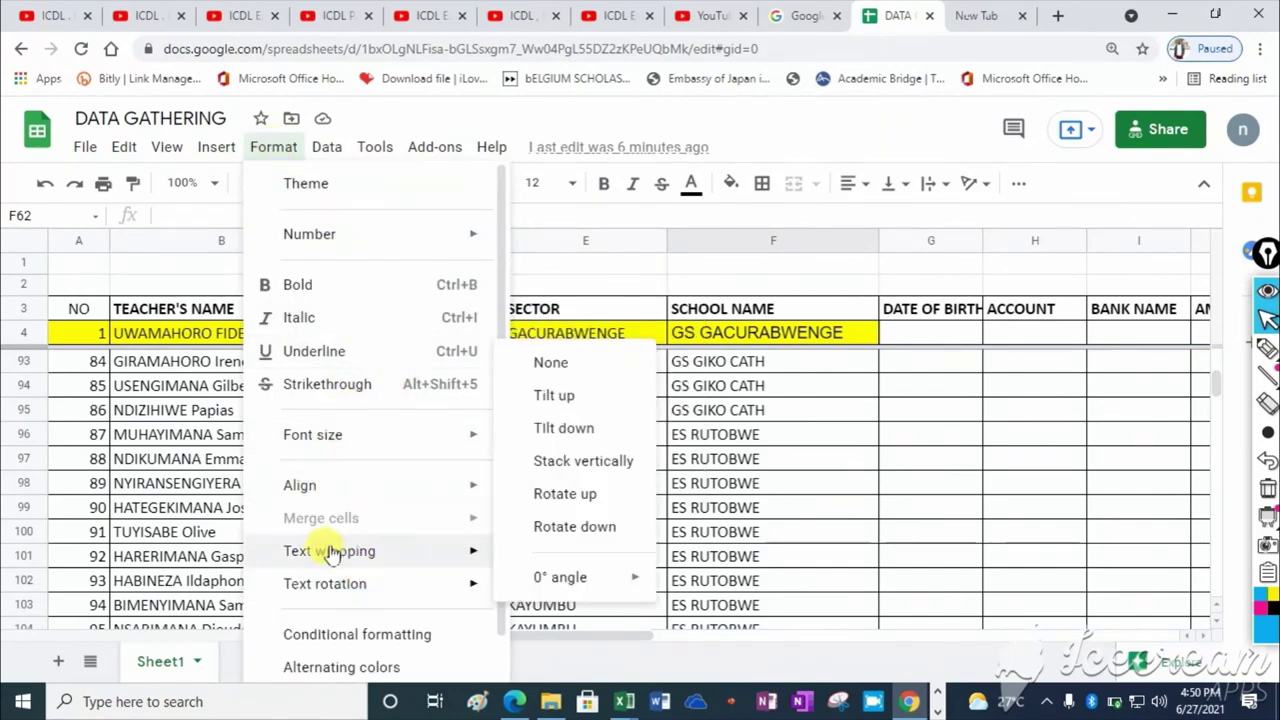
left_click(922, 478)
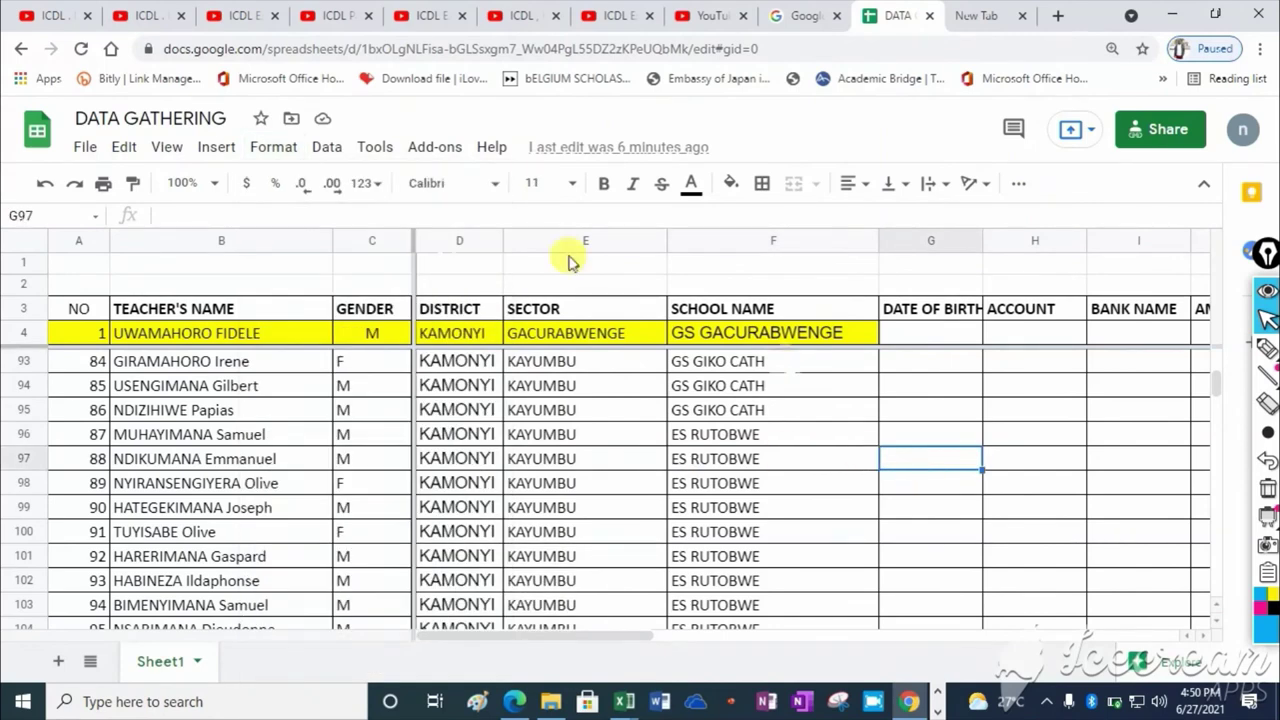
left_click(183, 315)
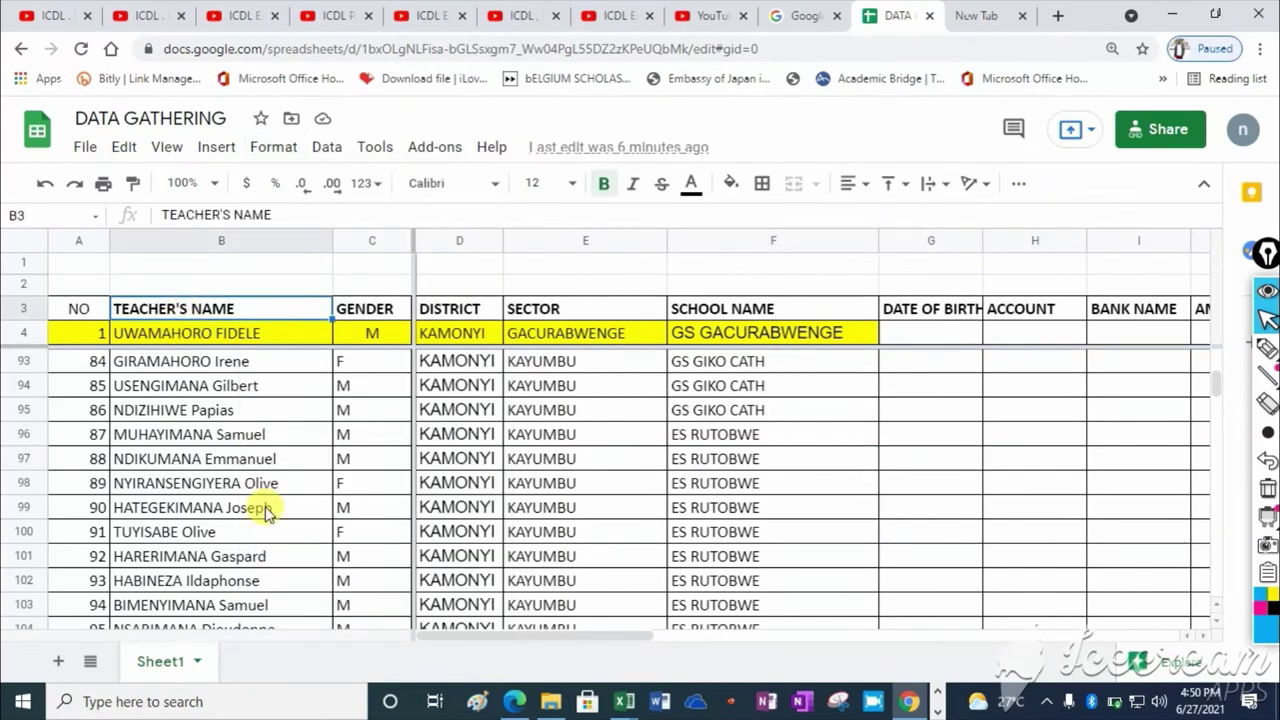
left_click(272, 148)
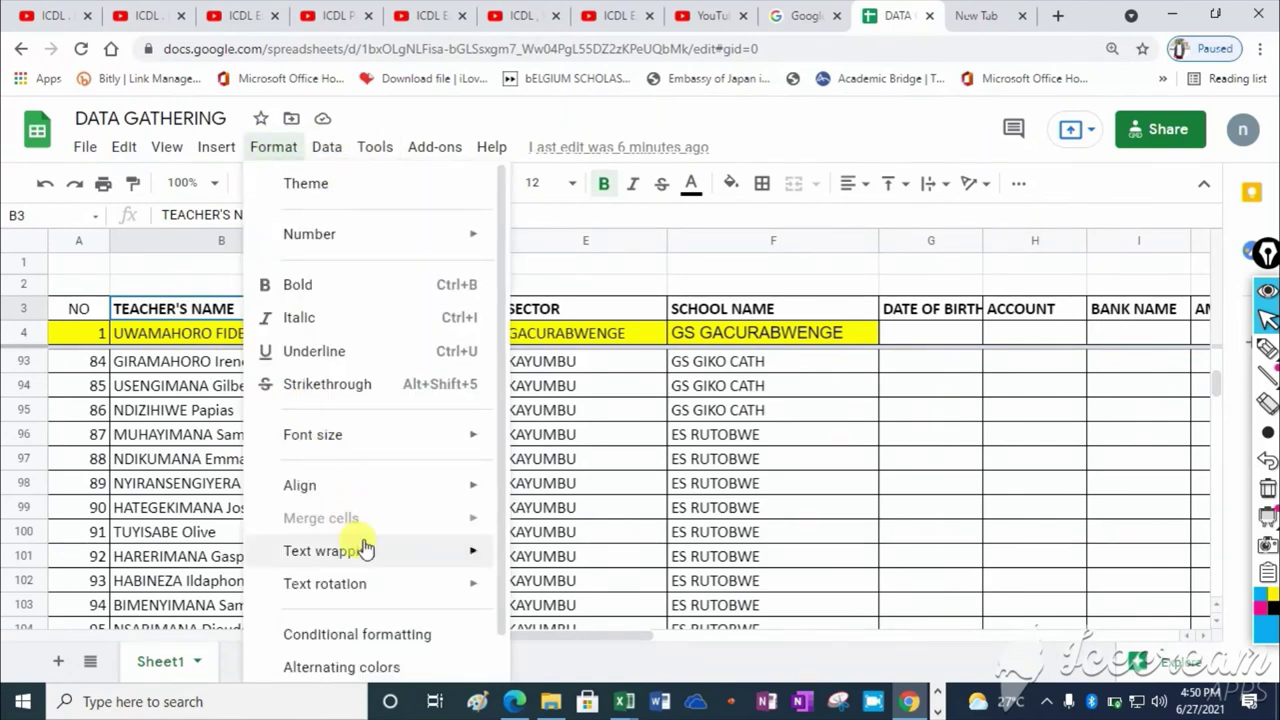
mouse_move(345, 556)
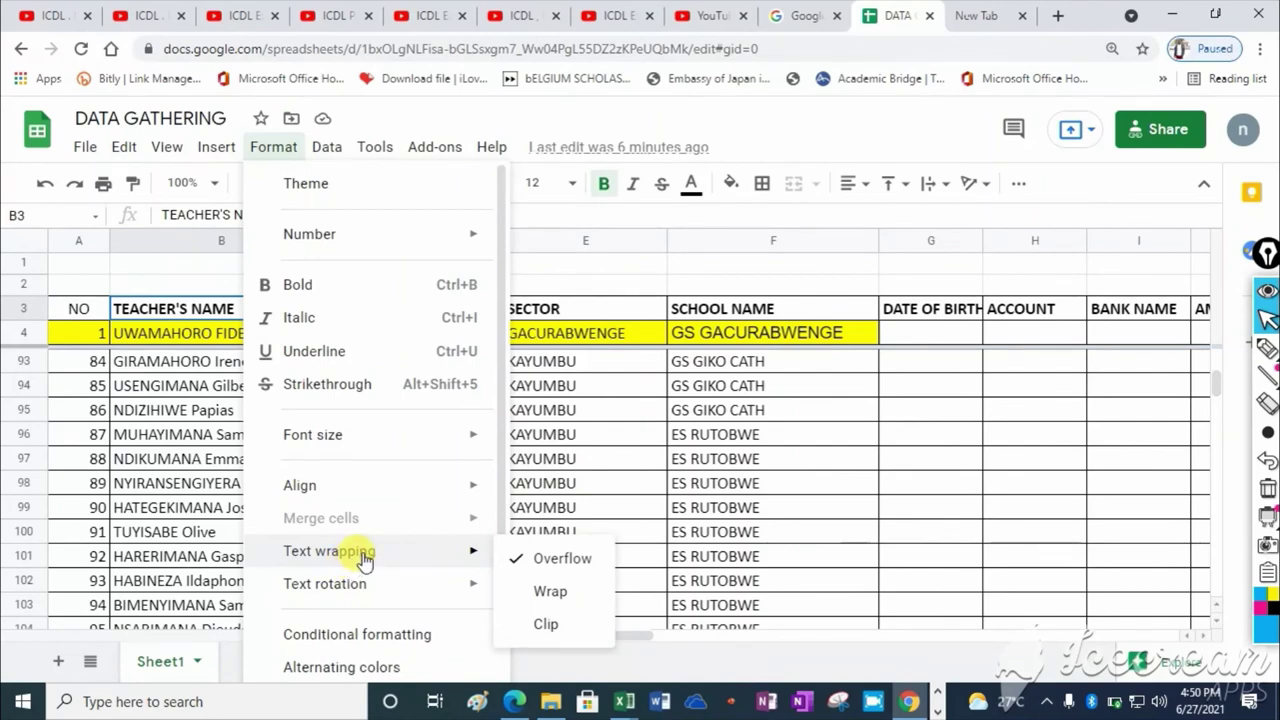
left_click(837, 530)
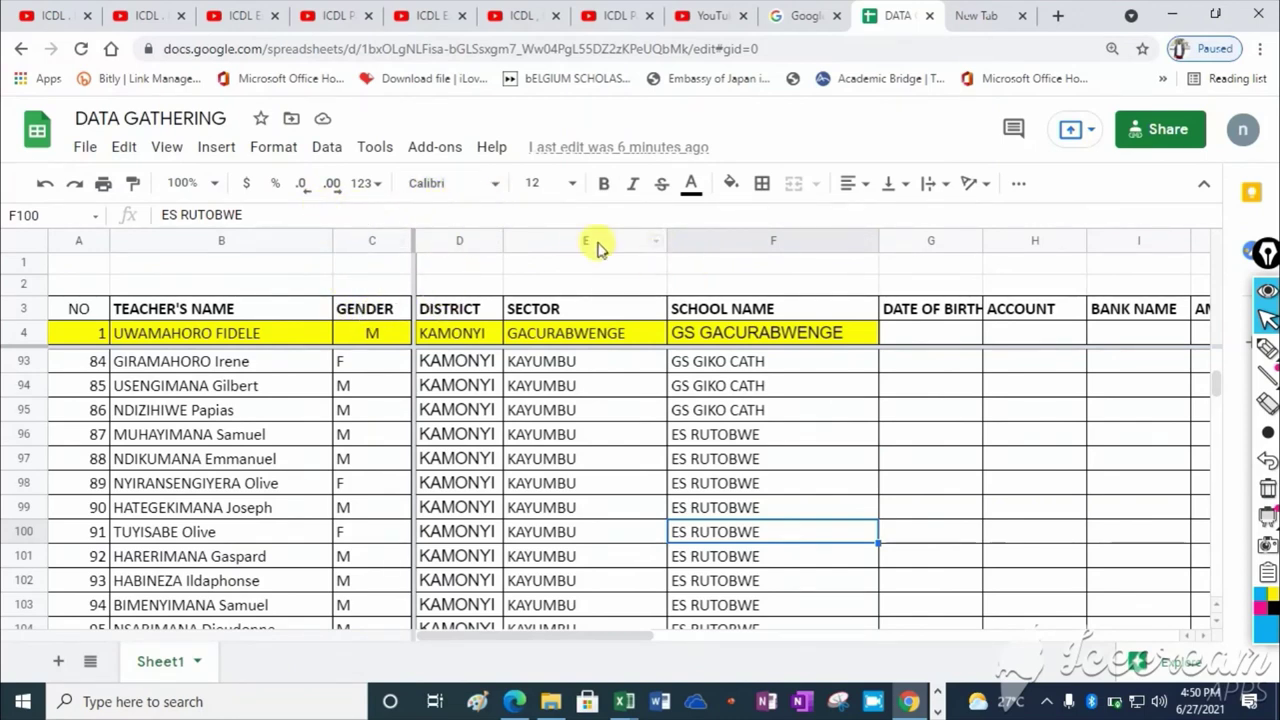
left_click(283, 148)
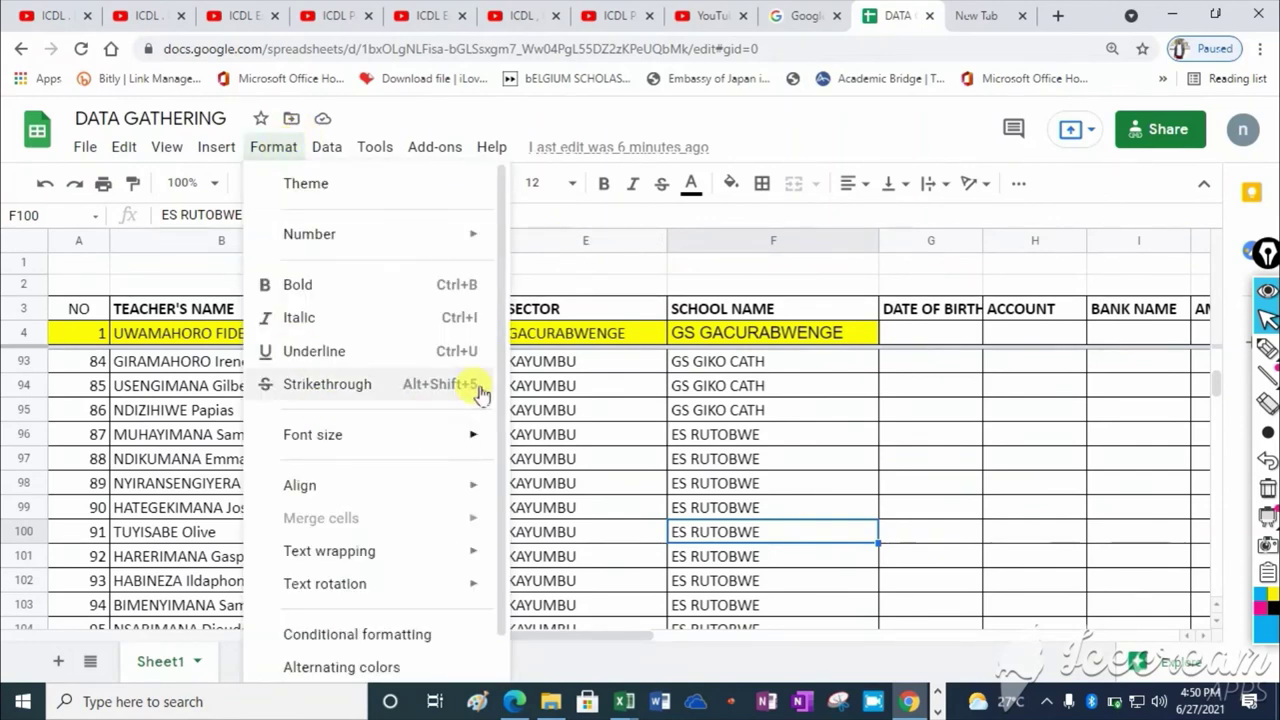
left_click_drag(503, 391, 500, 440)
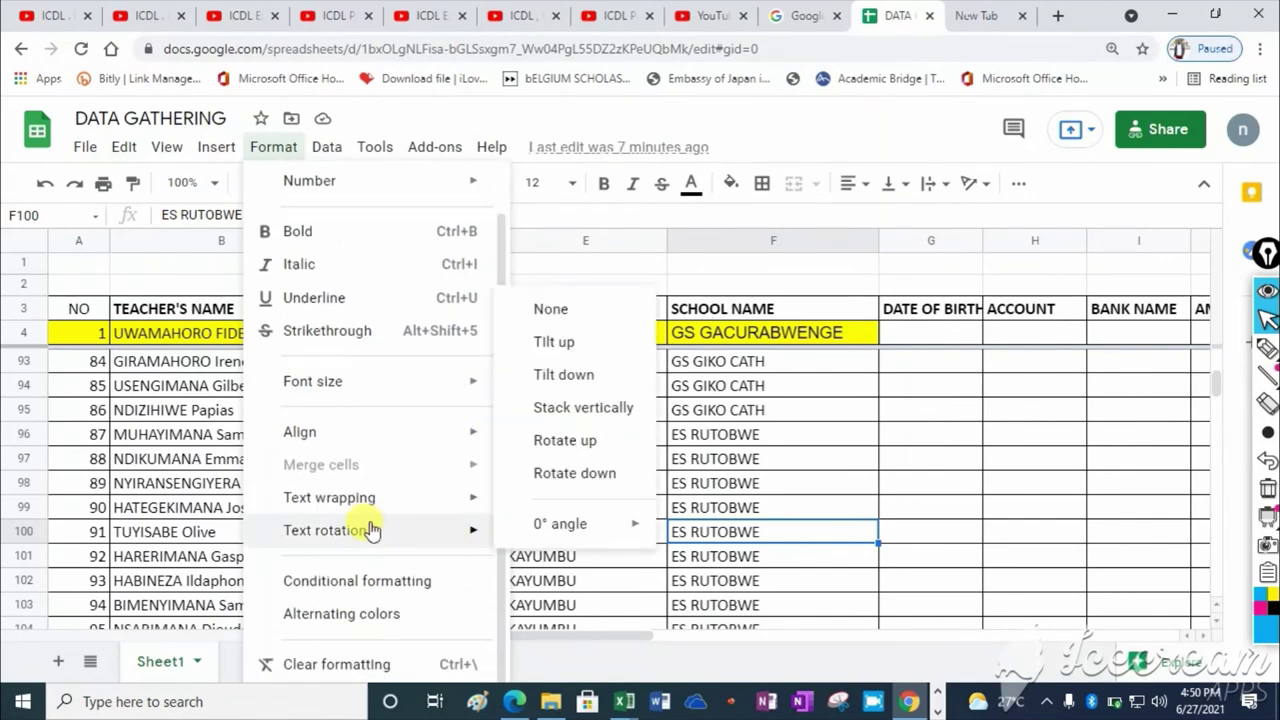
left_click(196, 312)
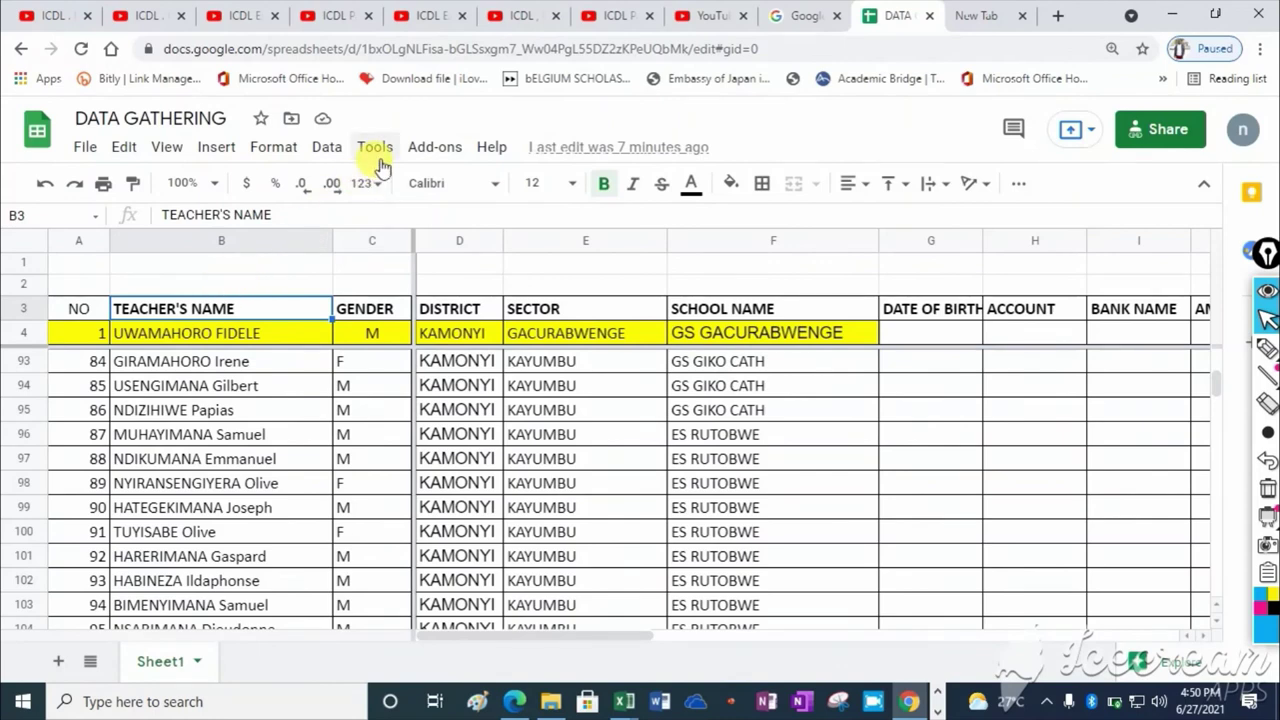
left_click(259, 150)
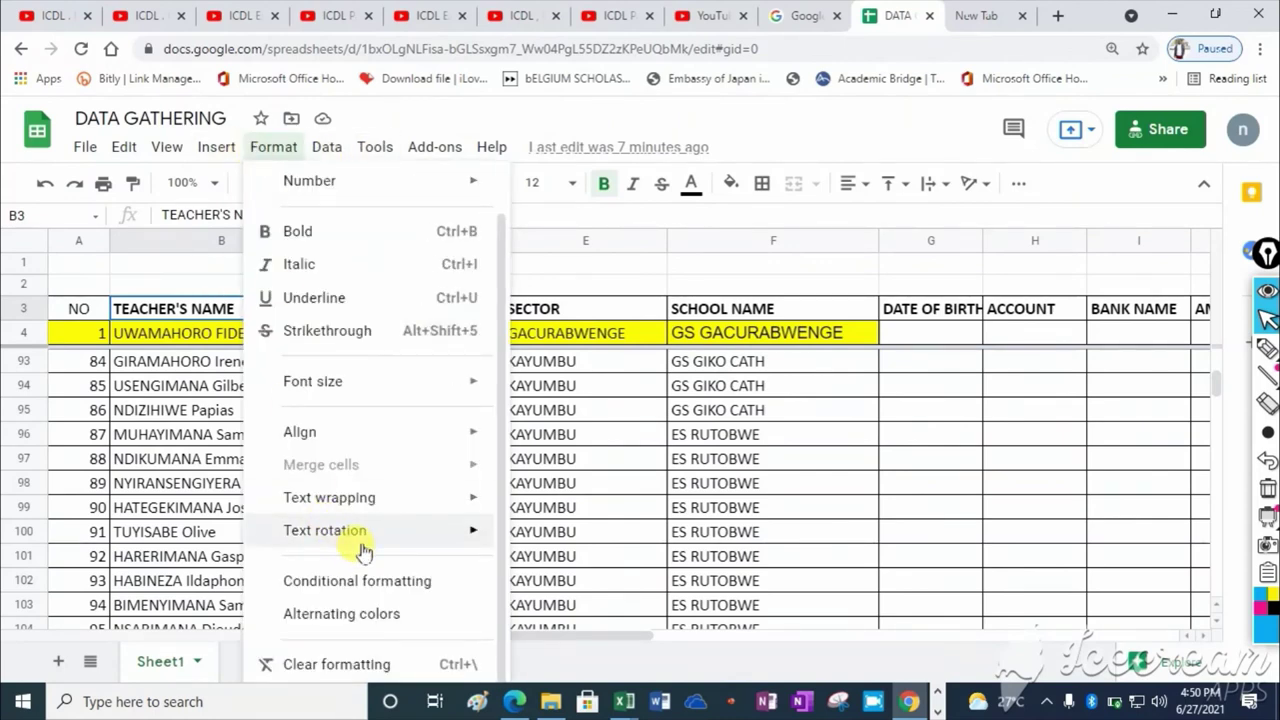
mouse_move(363, 537)
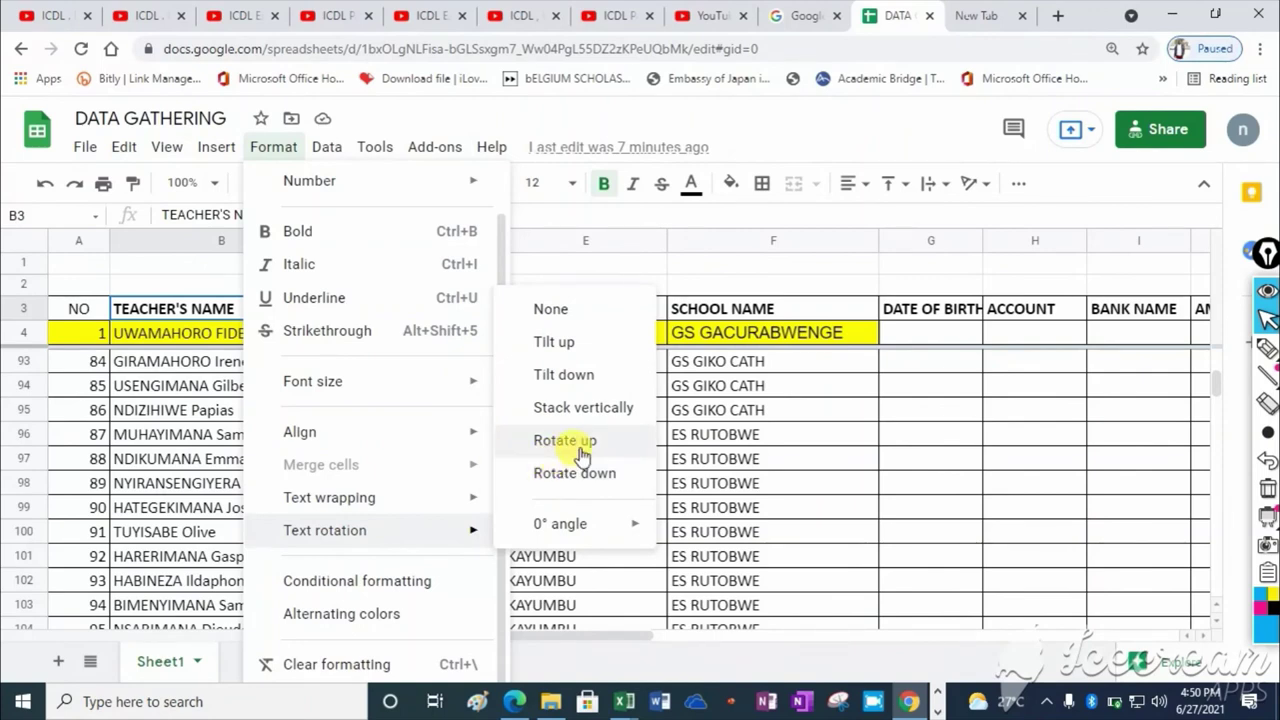
left_click(587, 410)
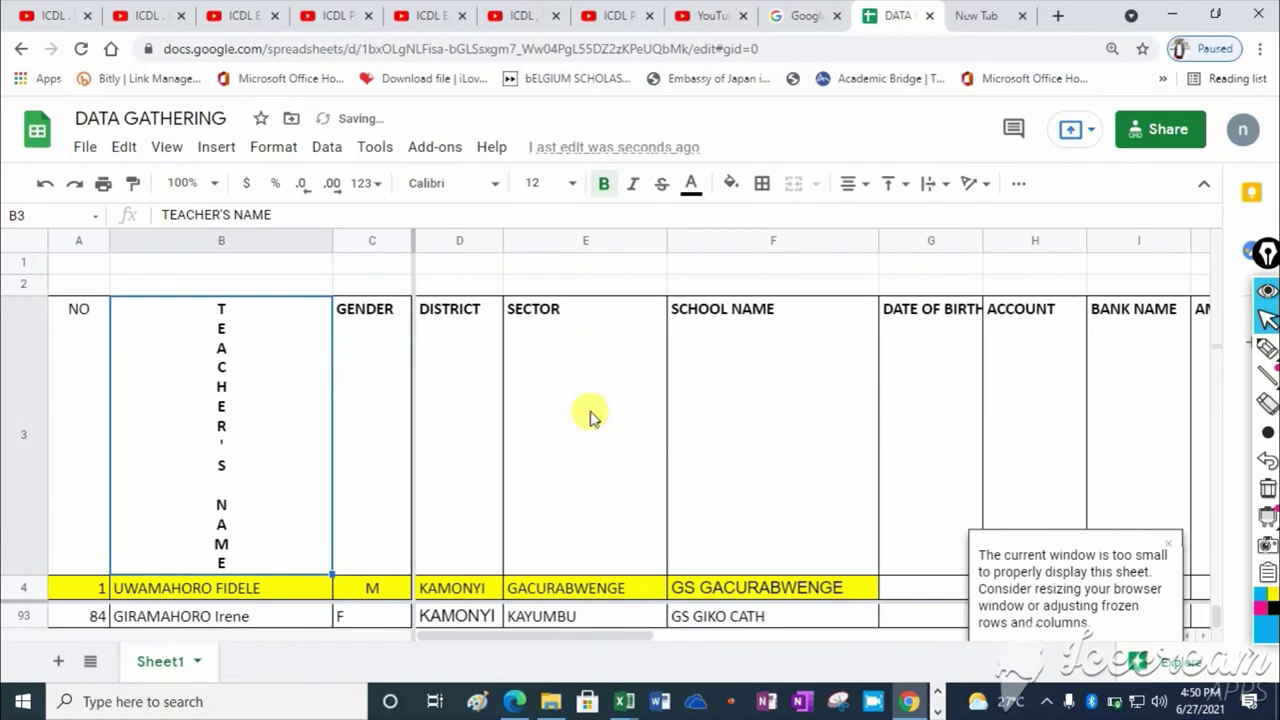
left_click(44, 188)
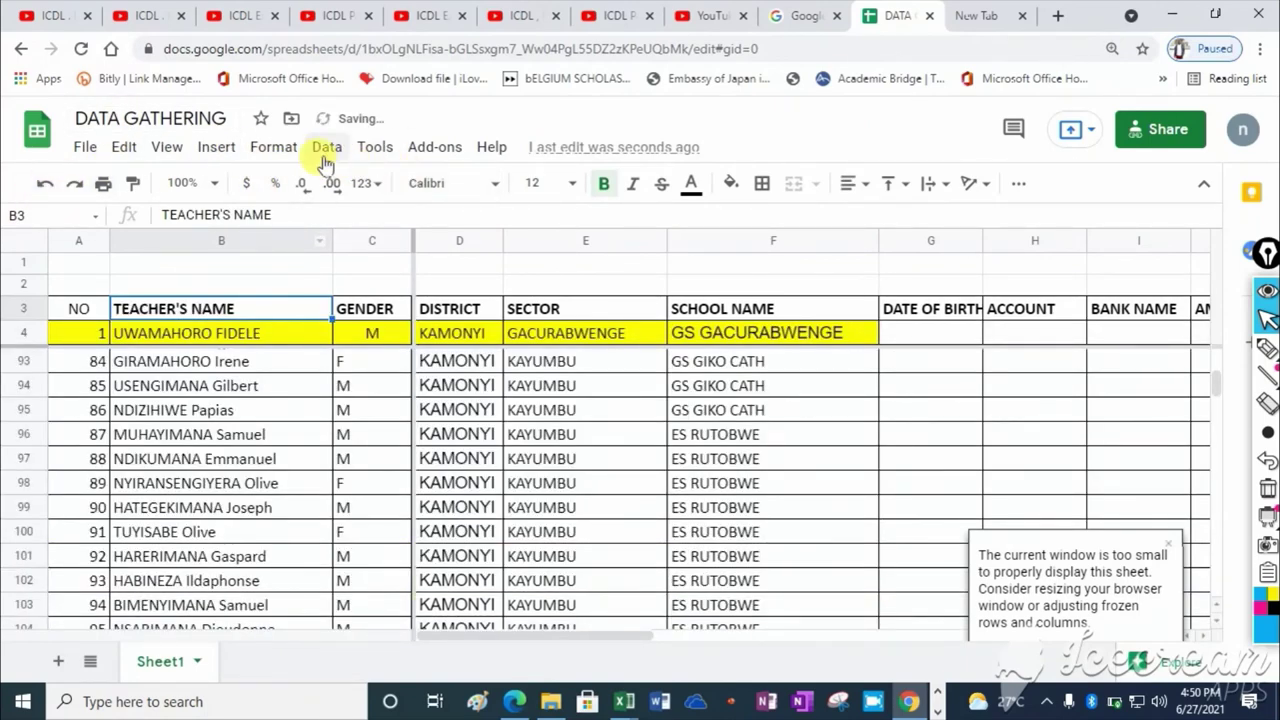
- Narrow column E (SECTOR) so it still fits GACURABWENGE and AMOUNT comes into view
left_click(273, 147)
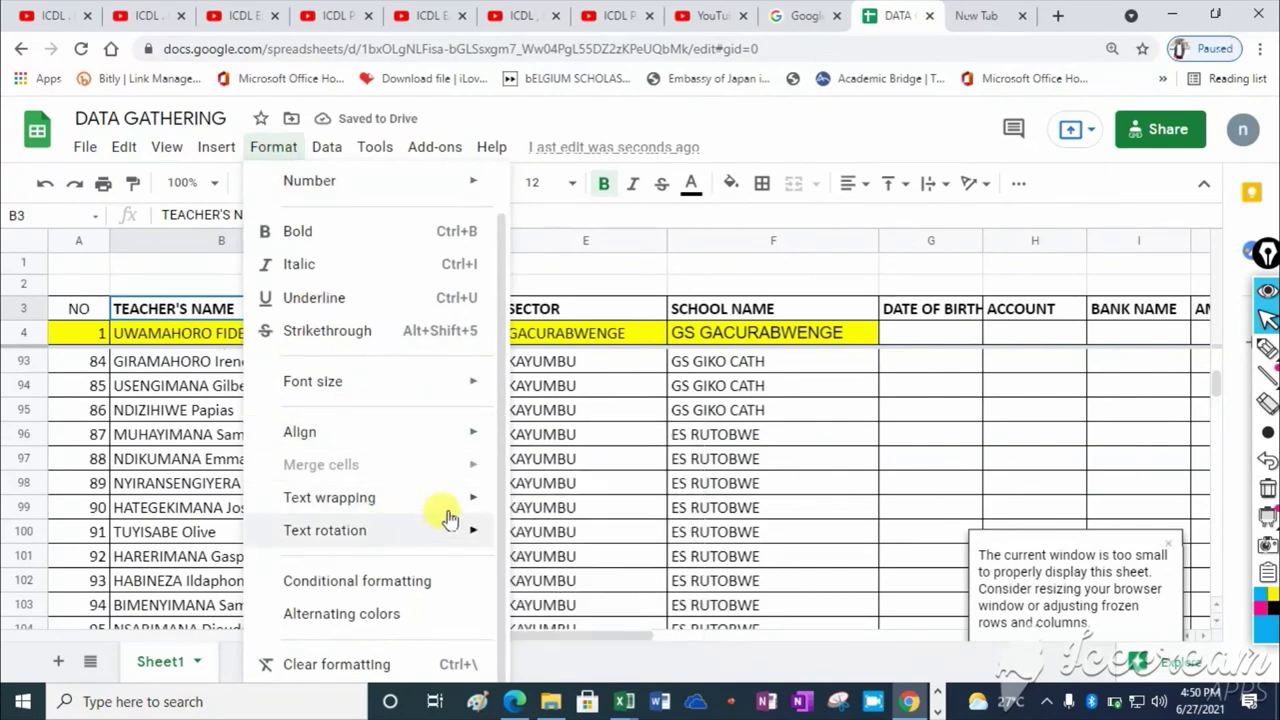
left_click(876, 416)
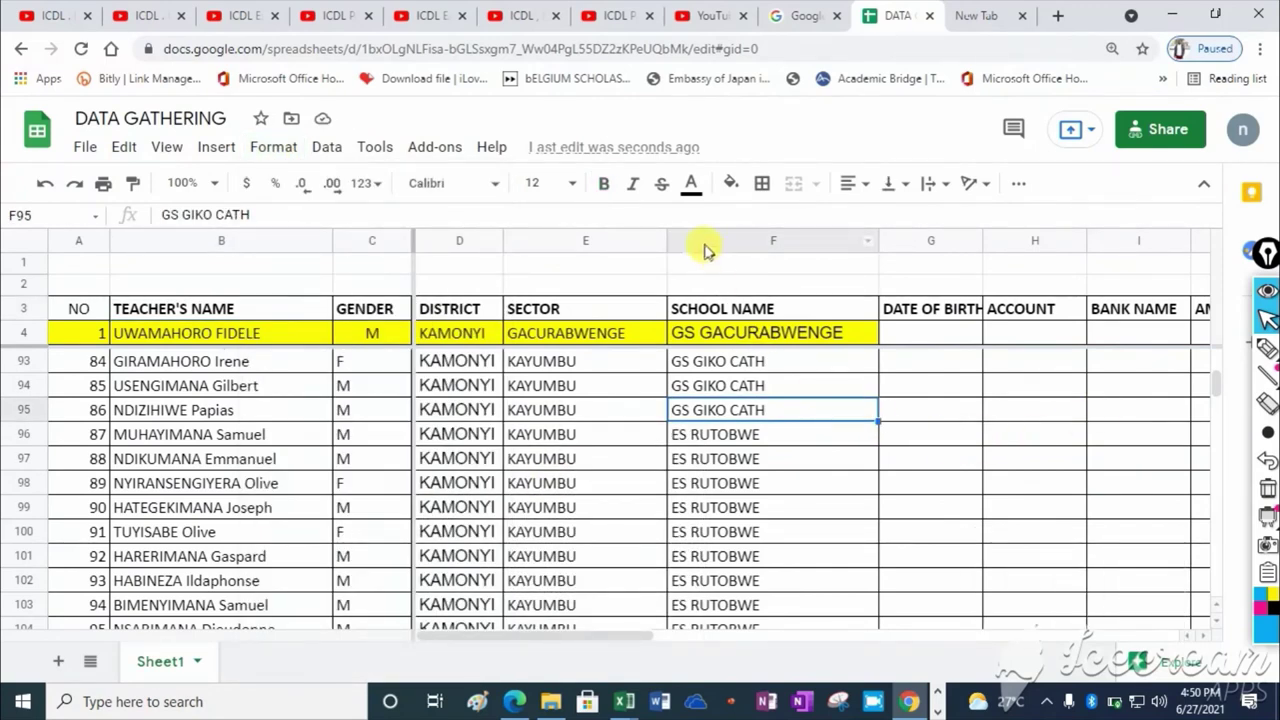
left_click_drag(665, 235, 639, 235)
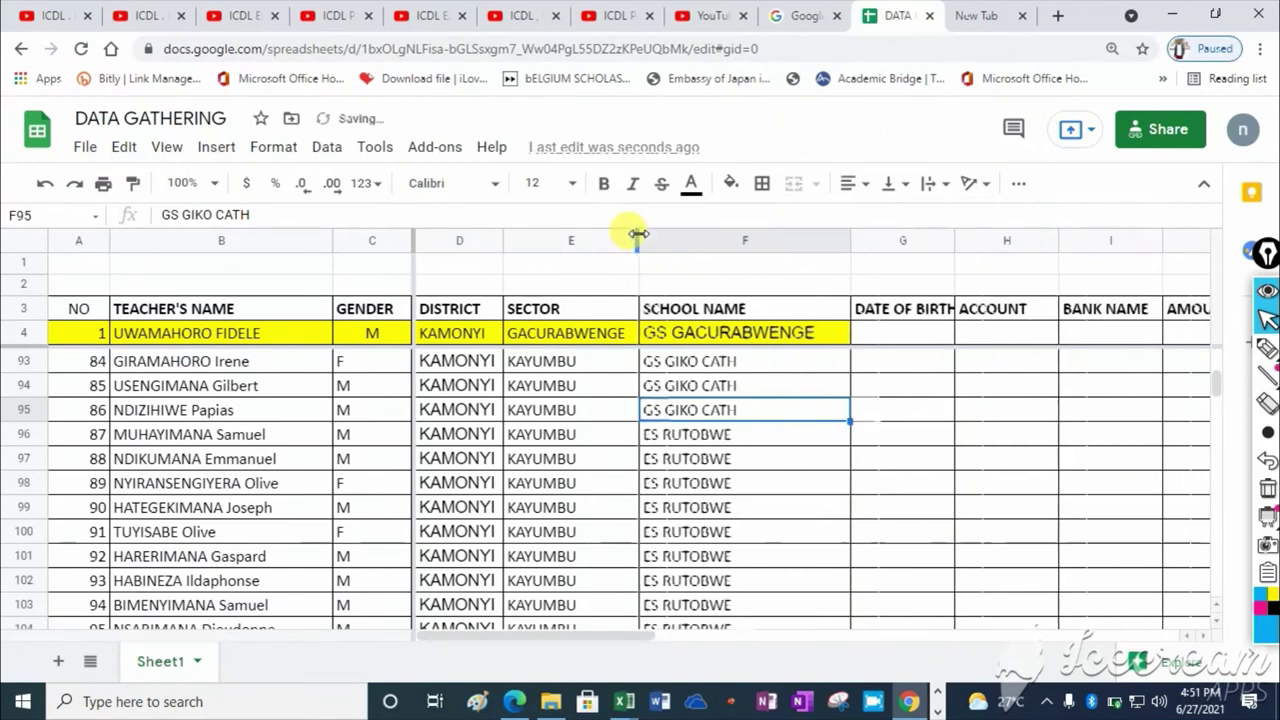